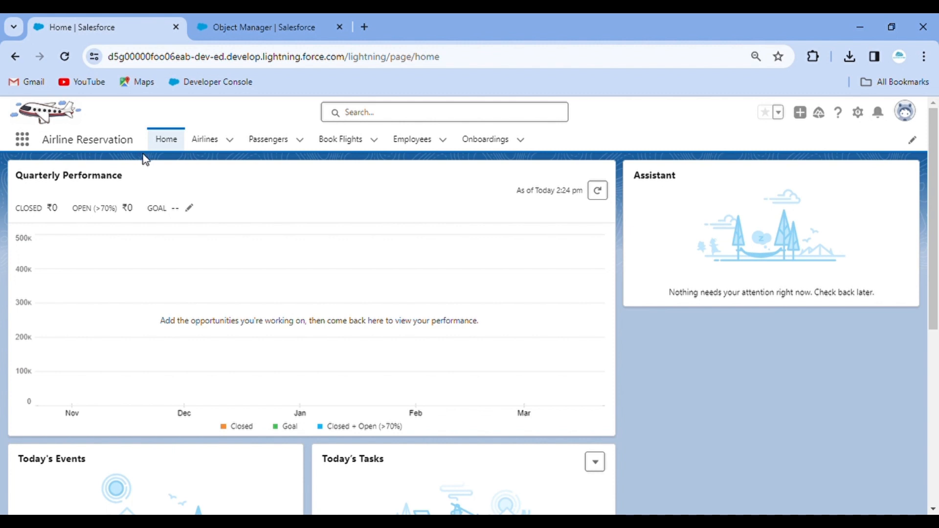
Bring up Setup Home in the second browser tab in place of Object Manager.
{"action": "left_click", "coordinate": [859, 115]}
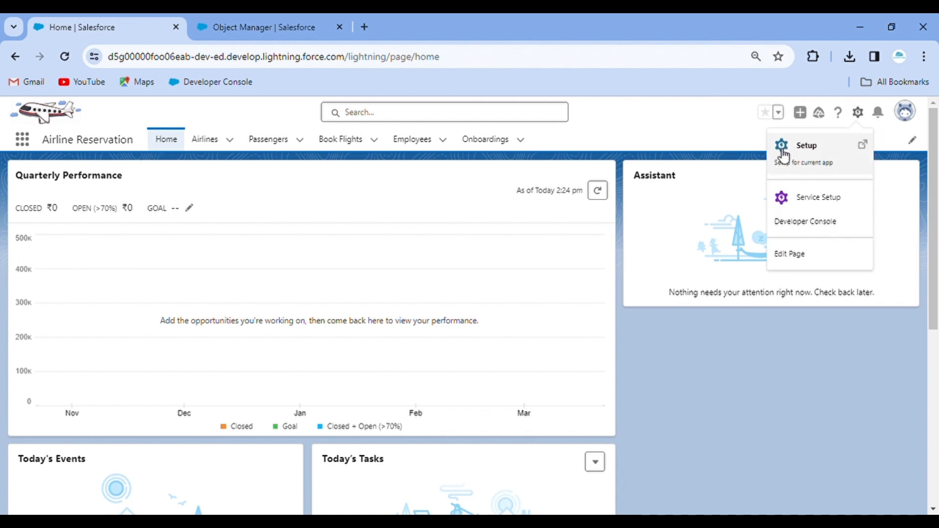
{"action": "left_click", "coordinate": [208, 25]}
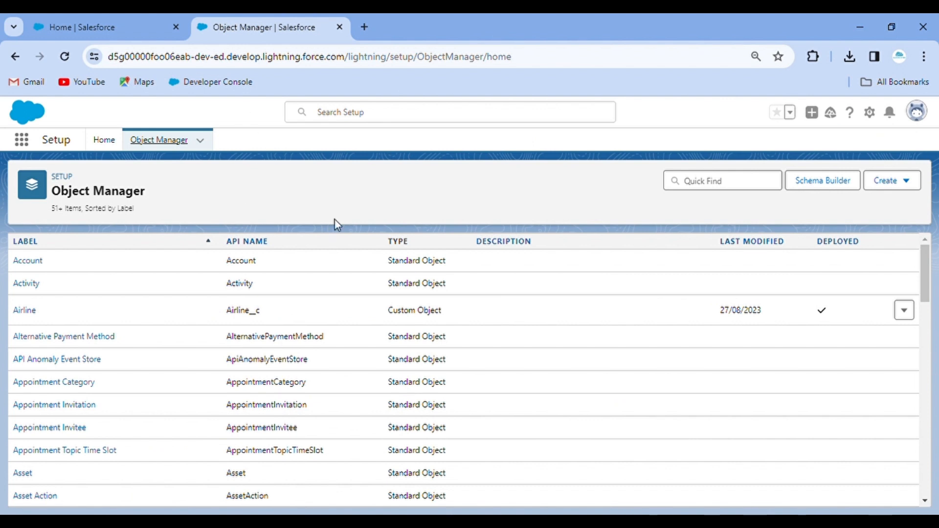
{"action": "left_click", "coordinate": [114, 145]}
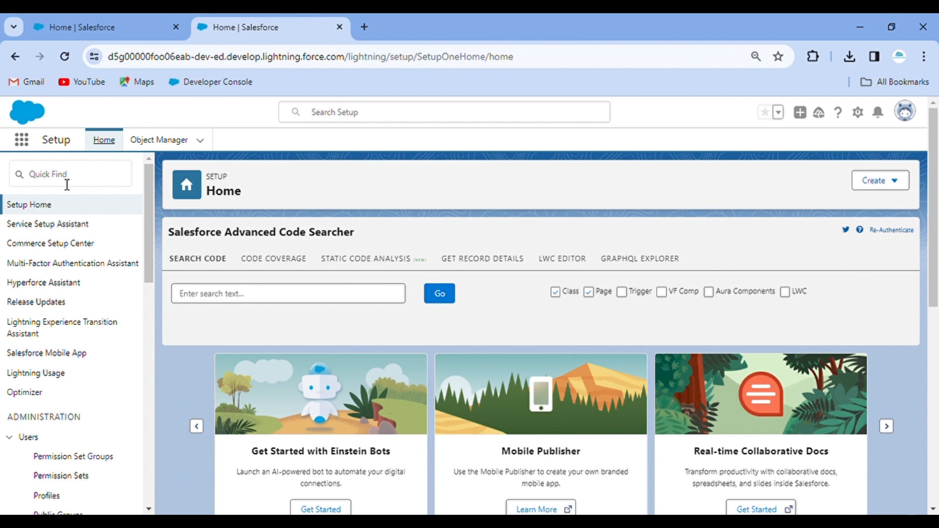
Find 'user' in Setup Quick Find and open the Users page.
{"action": "left_click", "coordinate": [67, 185]}
{"action": "type", "text": "user"}
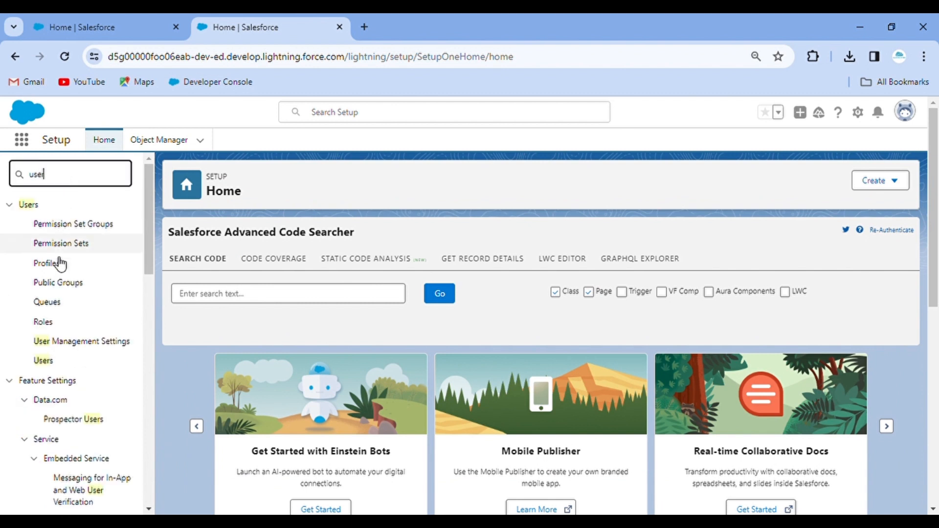
{"action": "left_click", "coordinate": [47, 363]}
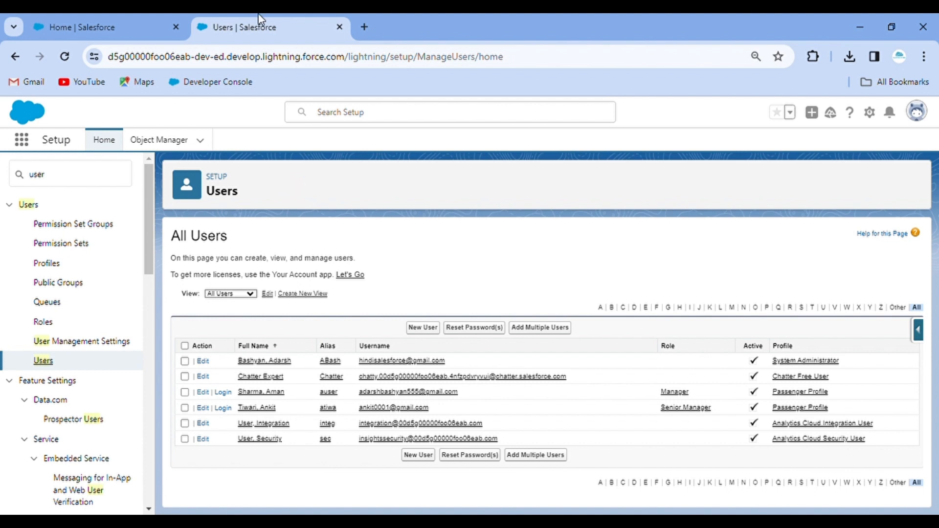
Duplicate the Users tab, move it to third place, and filter Quick Find for 'sharing'.
{"action": "right_click", "coordinate": [261, 27]}
{"action": "left_click", "coordinate": [308, 147]}
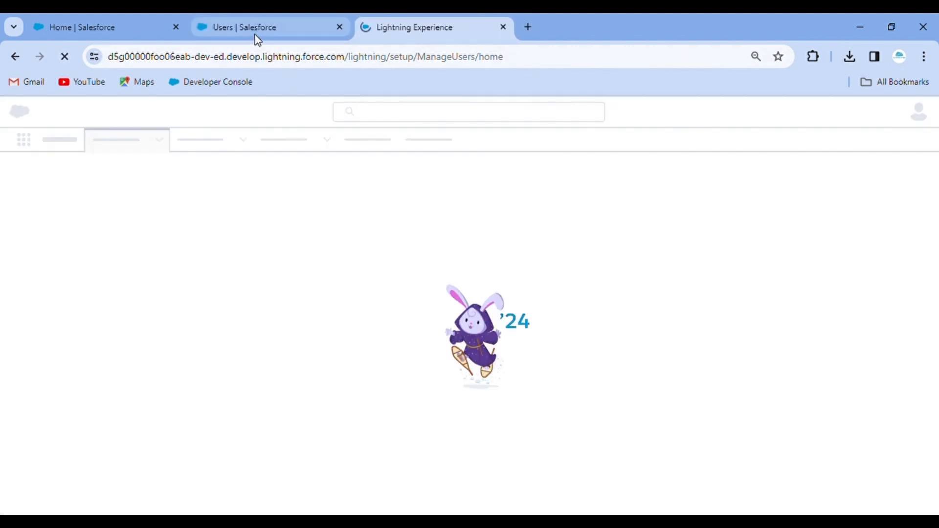
{"action": "left_click_drag", "start_coordinate": [254, 34], "coordinate": [369, 17]}
{"action": "left_click", "coordinate": [204, 22]}
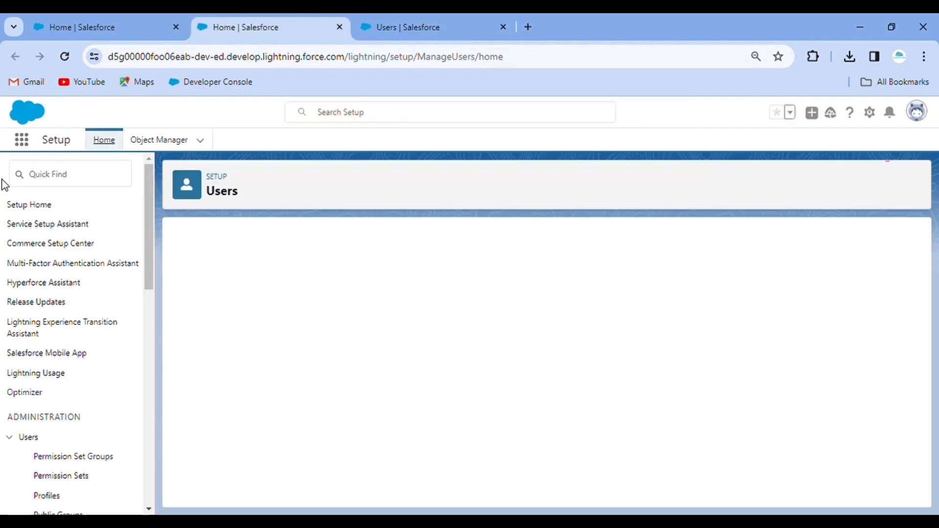
{"action": "left_click", "coordinate": [51, 181]}
{"action": "type", "text": "sha"}
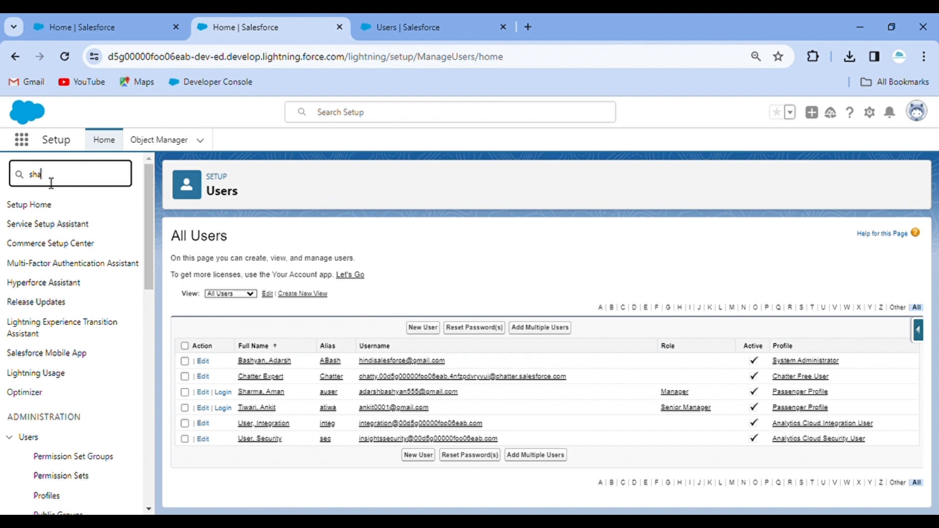
{"action": "type", "text": "ring"}
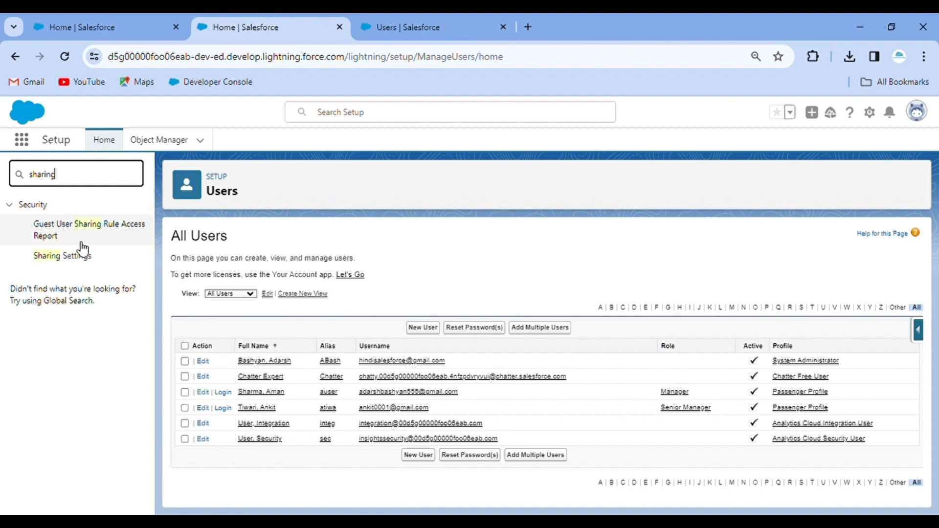
Open Sharing Settings, then list Employee records in the Airline Reservation app.
{"action": "left_click", "coordinate": [79, 260]}
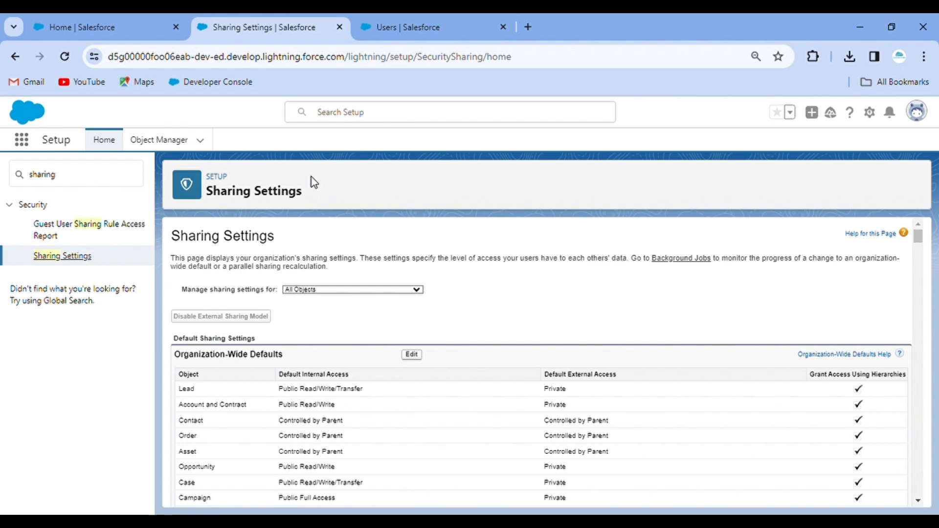
{"action": "scroll", "coordinate": [424, 361], "scroll_direction": "down", "scroll_amount": 15}
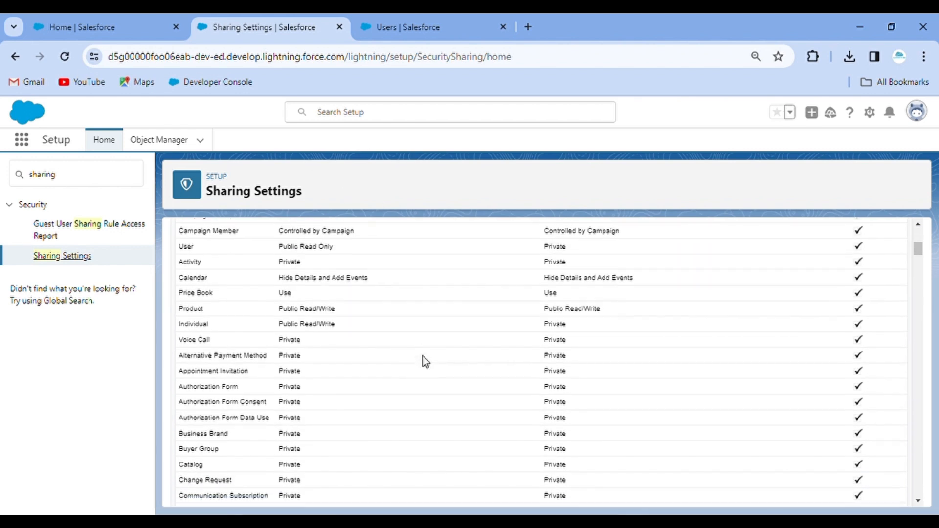
{"action": "scroll", "coordinate": [423, 361], "scroll_direction": "down", "scroll_amount": 3}
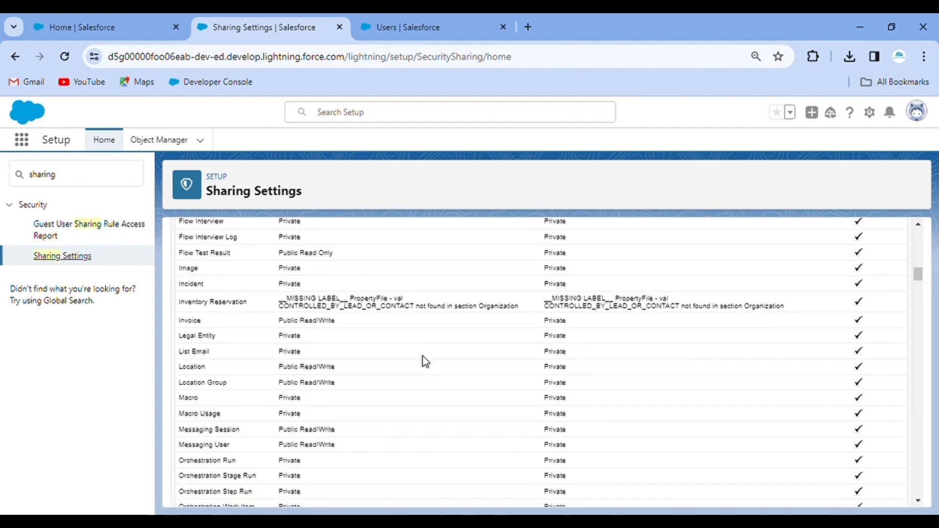
{"action": "left_click", "coordinate": [111, 27]}
{"action": "left_click", "coordinate": [416, 141]}
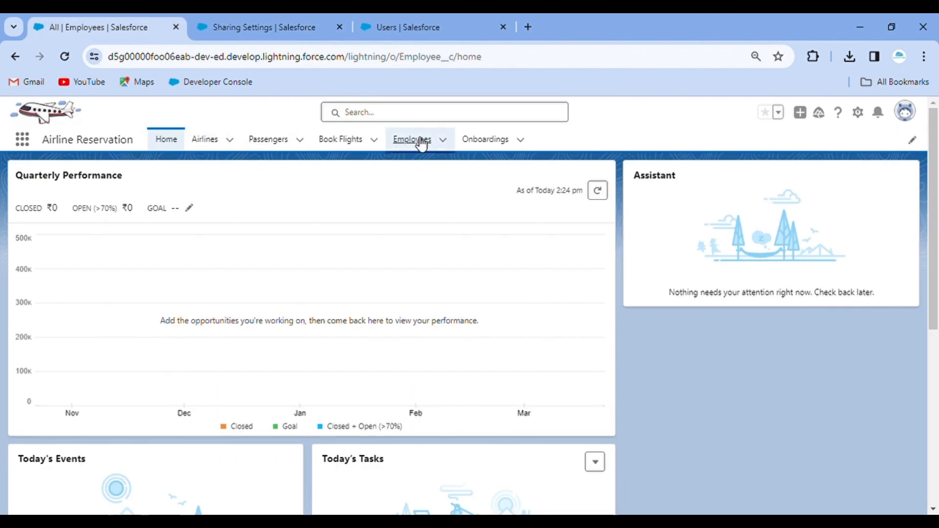
Locate the Employee row's Private default in Sharing Settings, then return to the Users tab.
{"action": "left_click", "coordinate": [263, 29]}
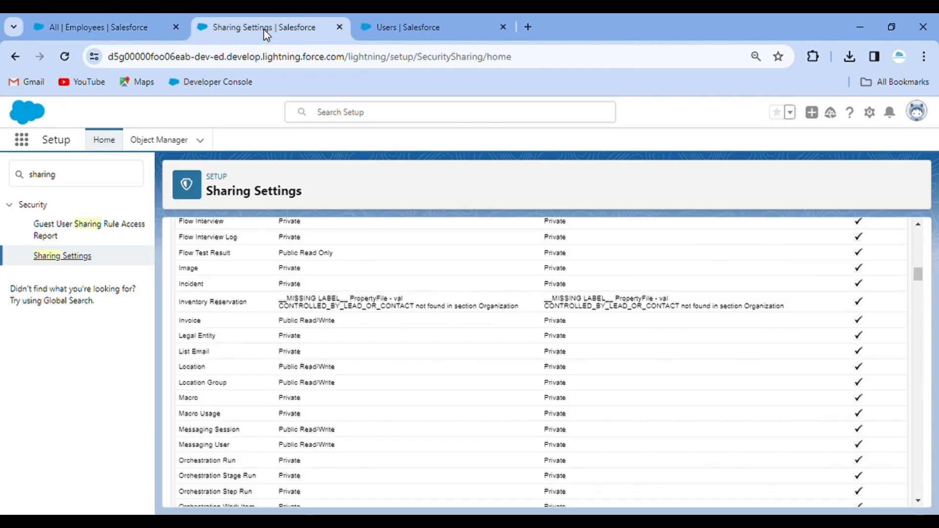
{"action": "scroll", "coordinate": [384, 391], "scroll_direction": "down", "scroll_amount": 10}
{"action": "scroll", "coordinate": [386, 394], "scroll_direction": "down", "scroll_amount": 5}
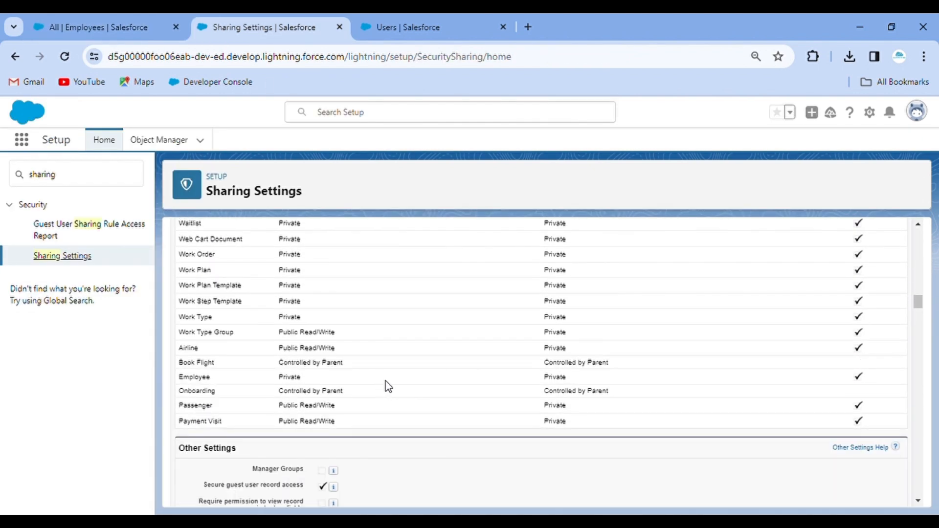
{"action": "double_click", "coordinate": [207, 382]}
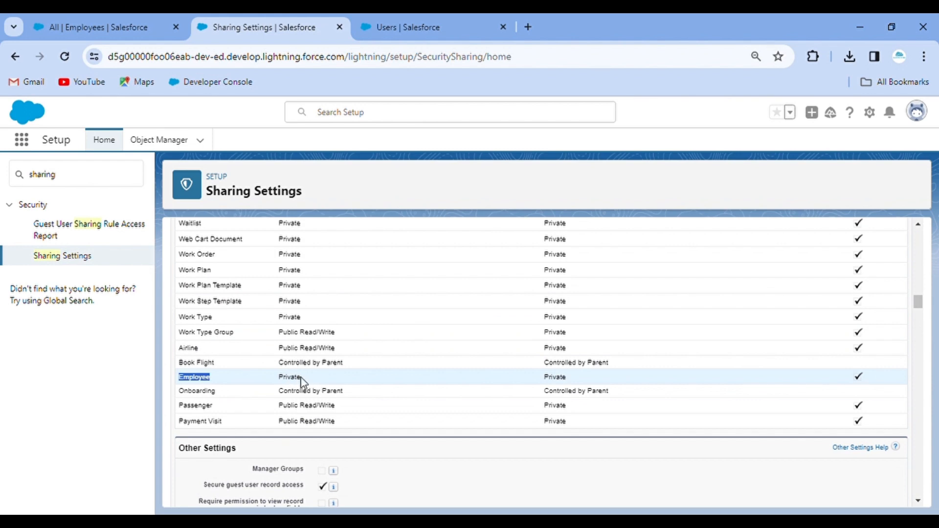
{"action": "scroll", "coordinate": [302, 383], "scroll_direction": "up", "scroll_amount": 20}
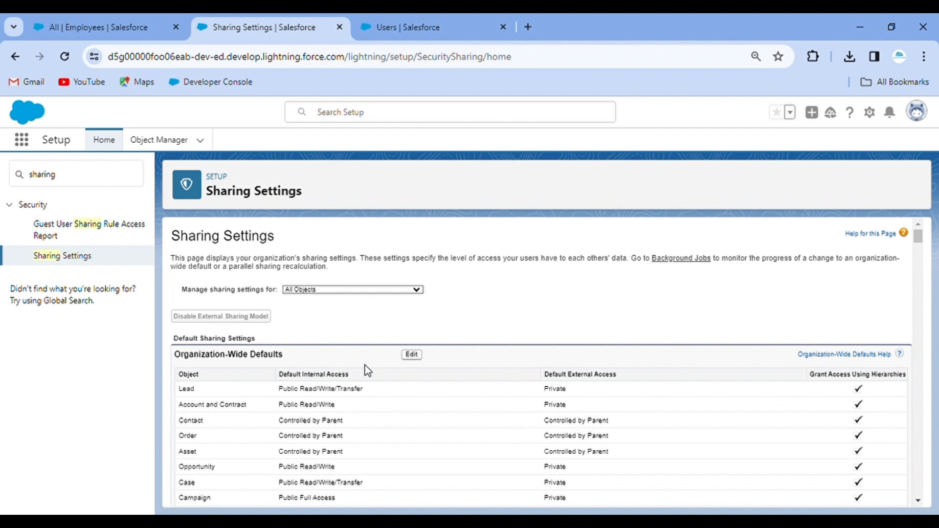
{"action": "left_click", "coordinate": [406, 19]}
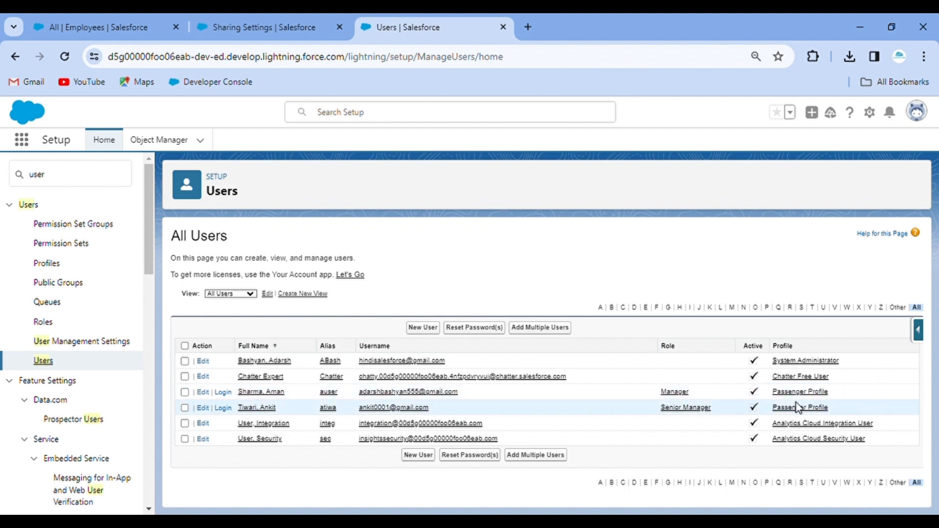
Open the Manager and Senior Manager users' details in tabs, then the Passenger Profile.
{"action": "middle_click", "coordinate": [264, 392]}
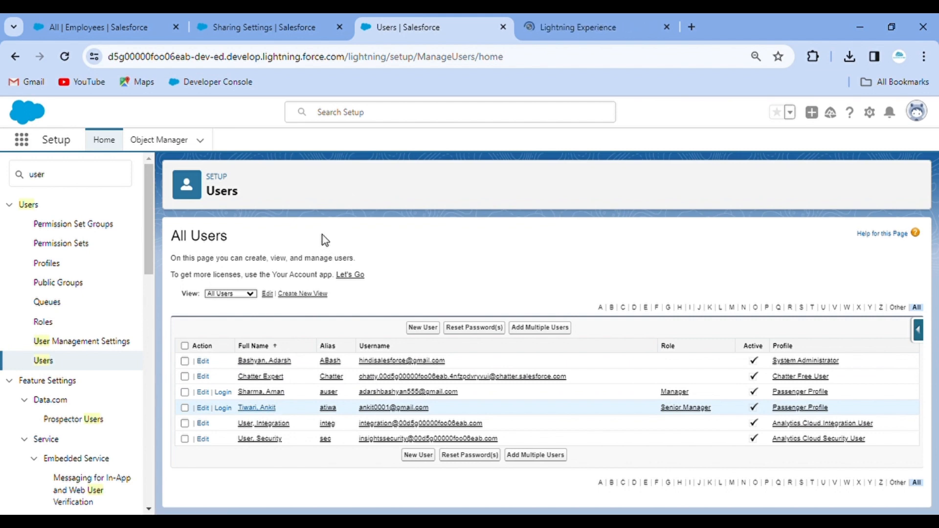
{"action": "left_click", "coordinate": [528, 25]}
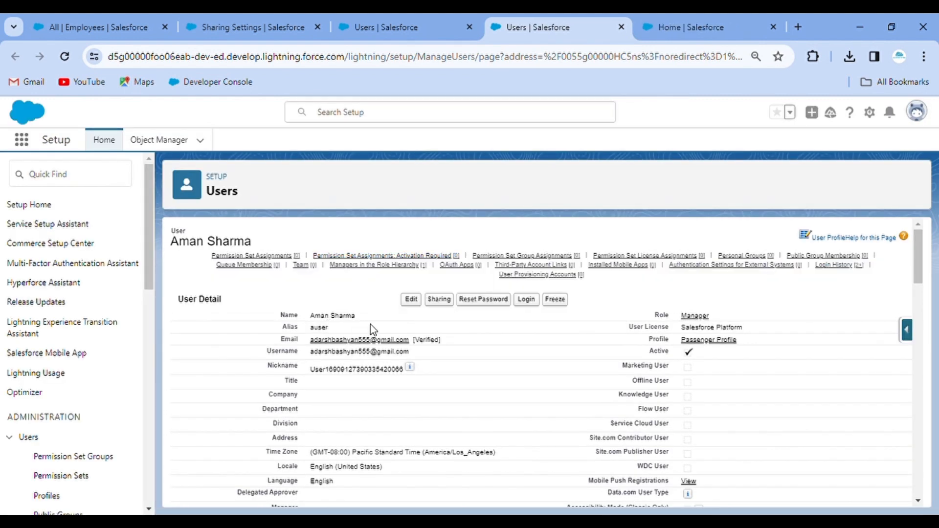
{"action": "left_click", "coordinate": [700, 21]}
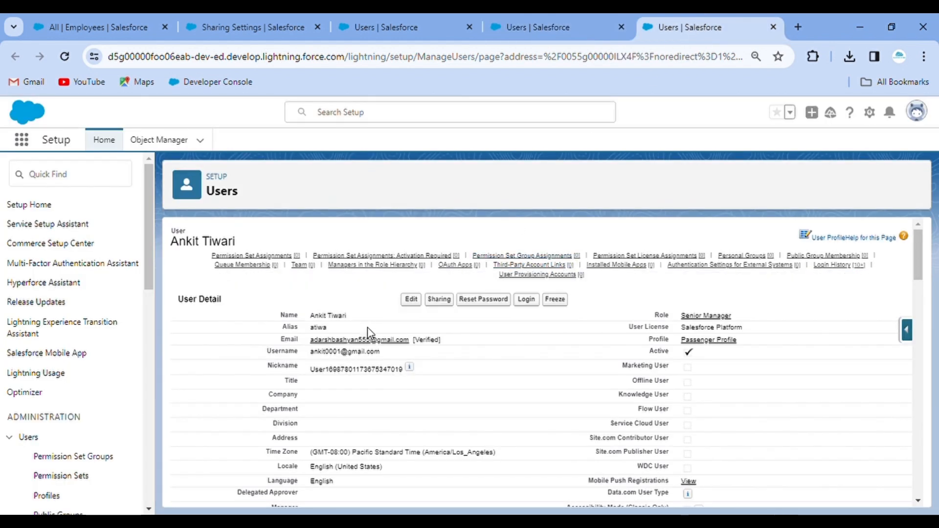
{"action": "left_click", "coordinate": [551, 25]}
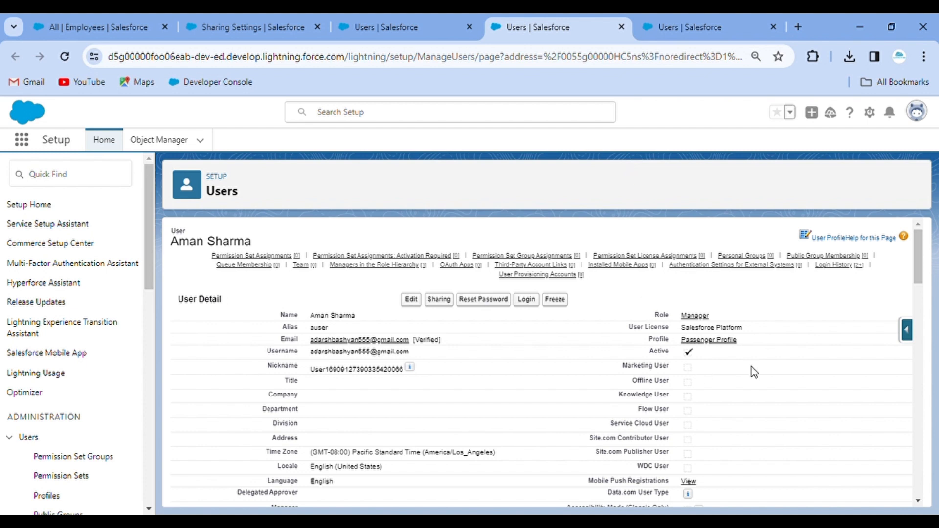
{"action": "left_click", "coordinate": [723, 342], "text": "ctrl"}
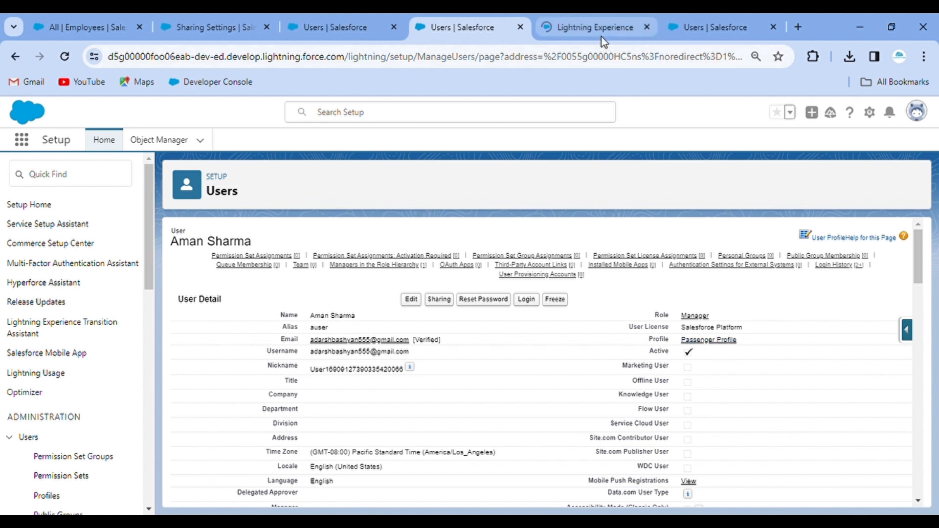
{"action": "left_click", "coordinate": [603, 37]}
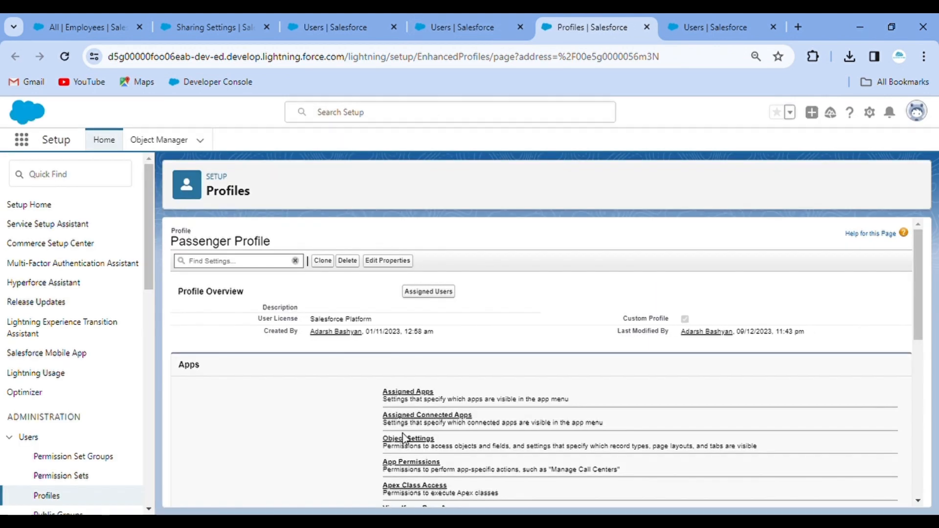
Check Passenger Profile's Employee object permissions, then return to the Manager user's details.
{"action": "left_click", "coordinate": [409, 440]}
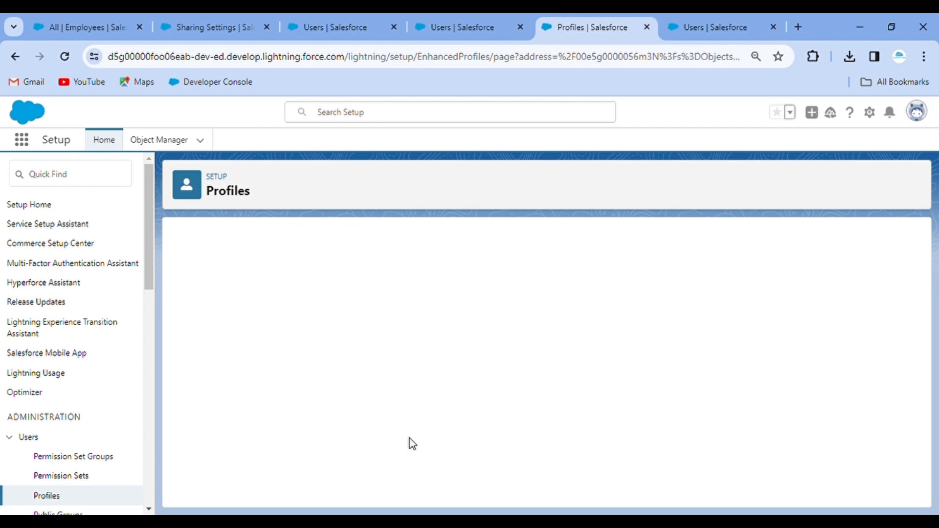
{"action": "key", "text": "ctrl+f"}
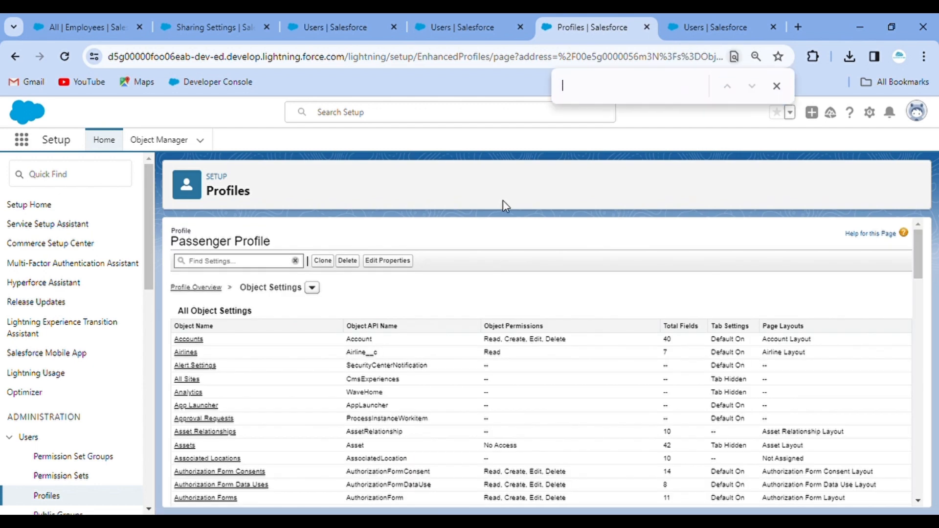
{"action": "type", "text": "Emplo"}
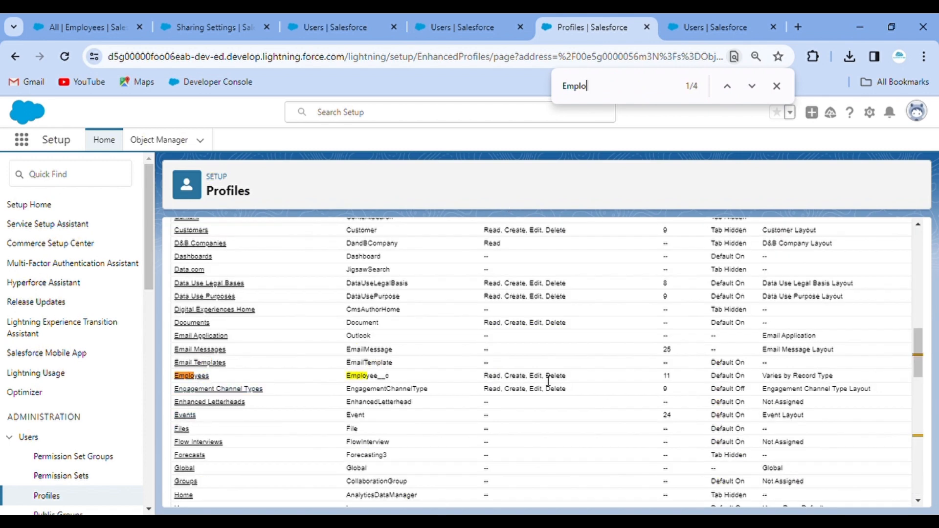
{"action": "left_click", "coordinate": [197, 376]}
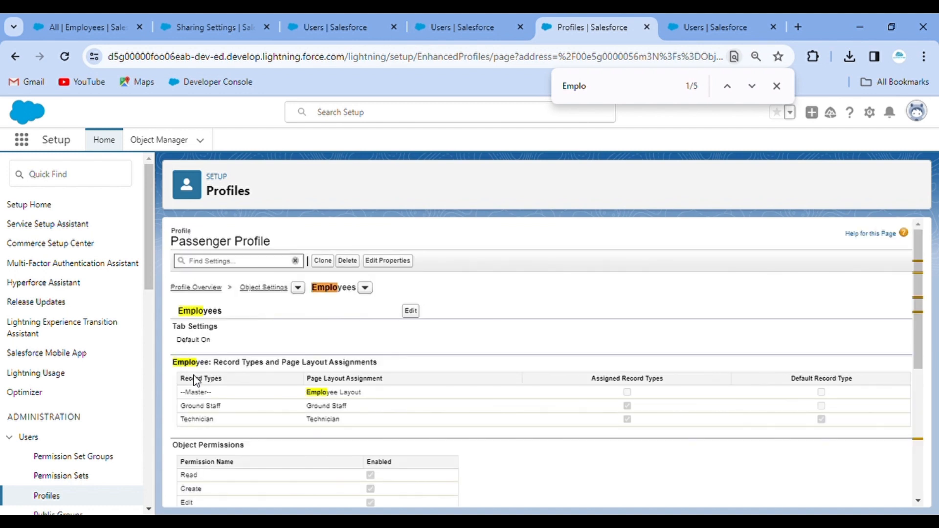
{"action": "scroll", "coordinate": [390, 422], "scroll_direction": "down", "scroll_amount": 3}
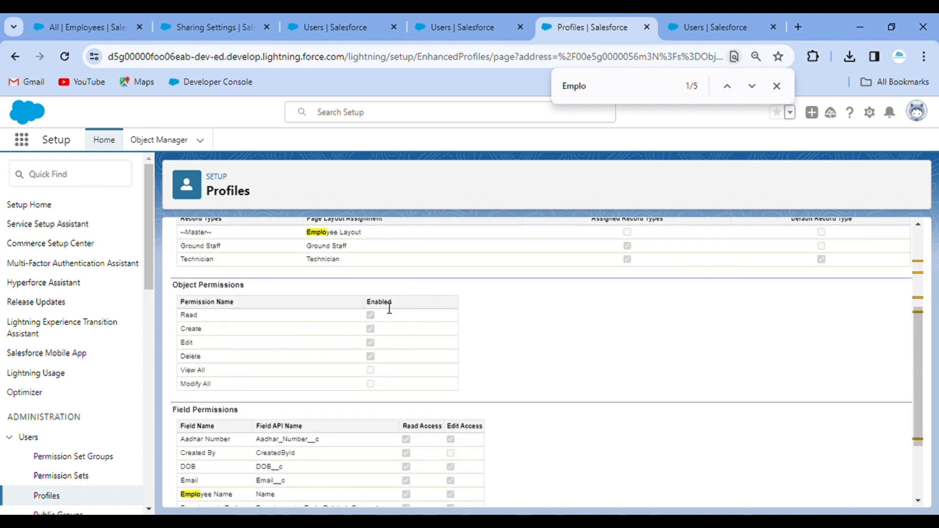
{"action": "scroll", "coordinate": [419, 374], "scroll_direction": "up", "scroll_amount": 2}
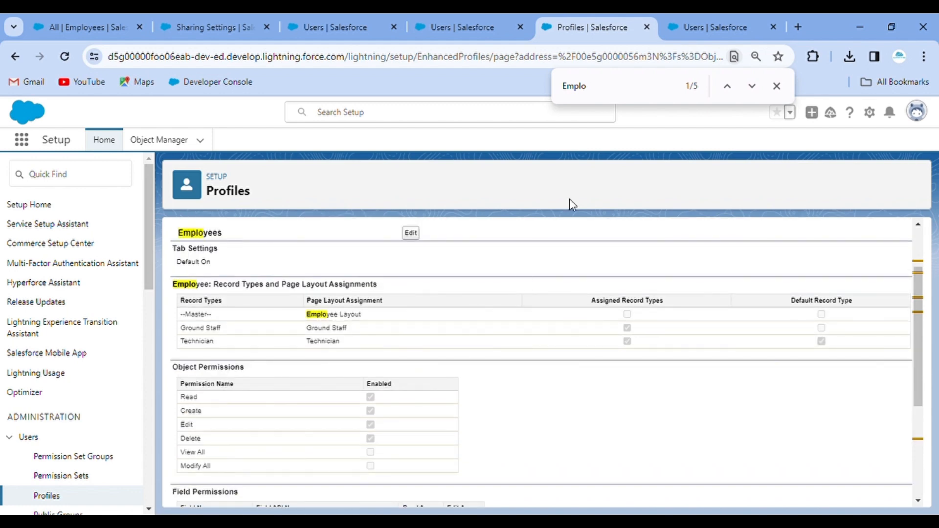
{"action": "left_click", "coordinate": [465, 28]}
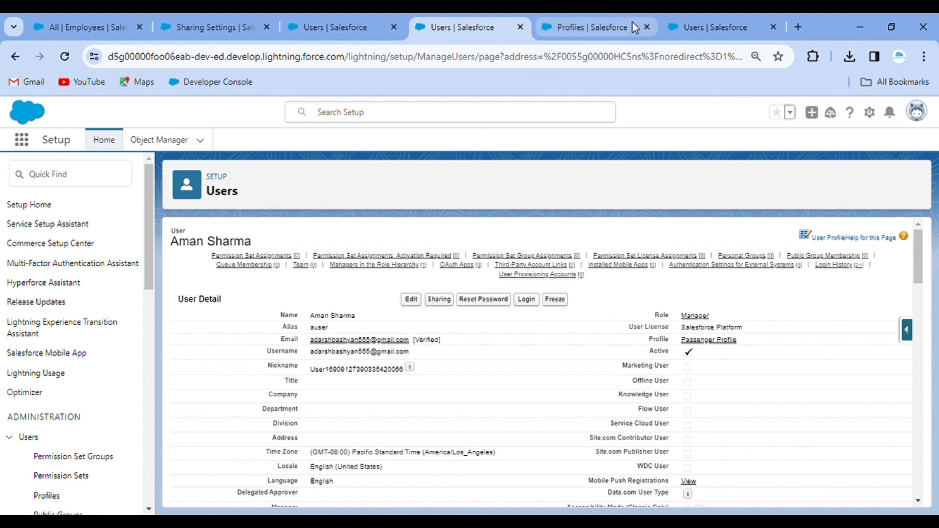
Close the Profiles tab, review the Senior Manager user, and clear Quick Find on All Users.
{"action": "left_click", "coordinate": [647, 27]}
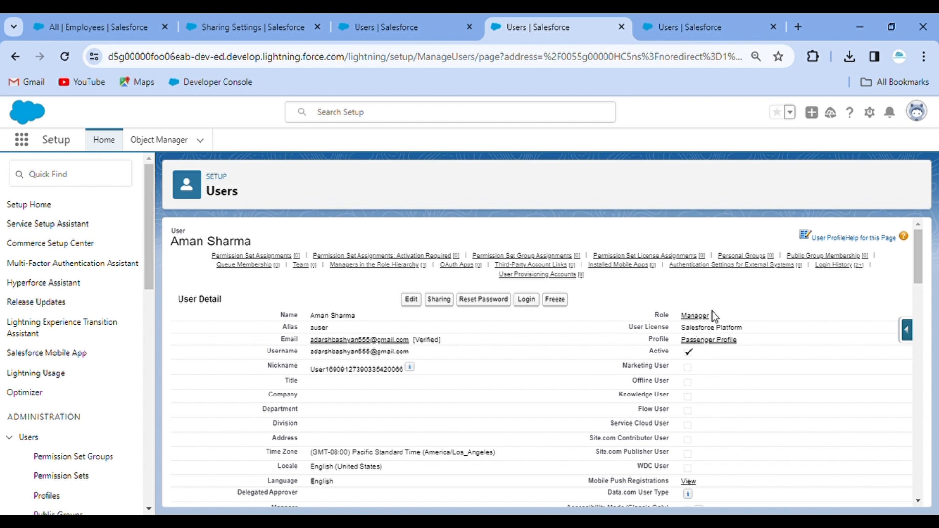
{"action": "left_click", "coordinate": [697, 22]}
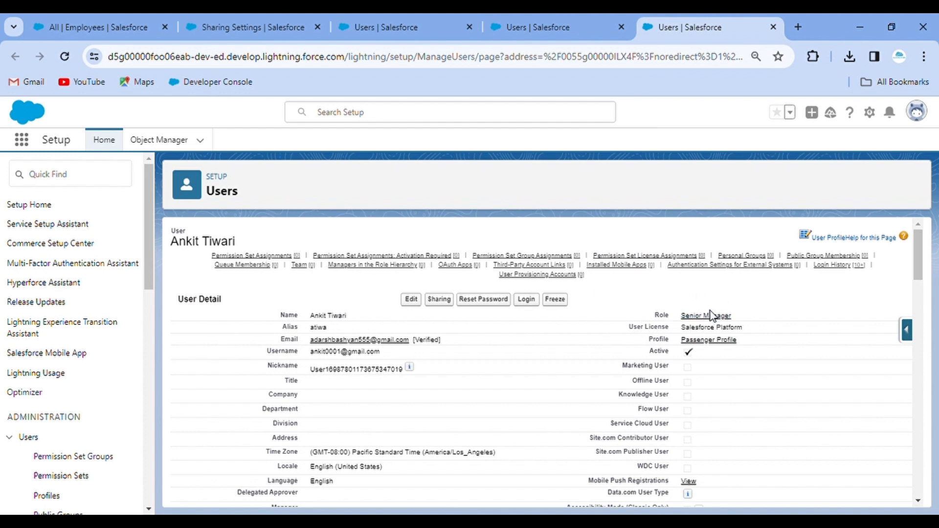
{"action": "left_click", "coordinate": [397, 22]}
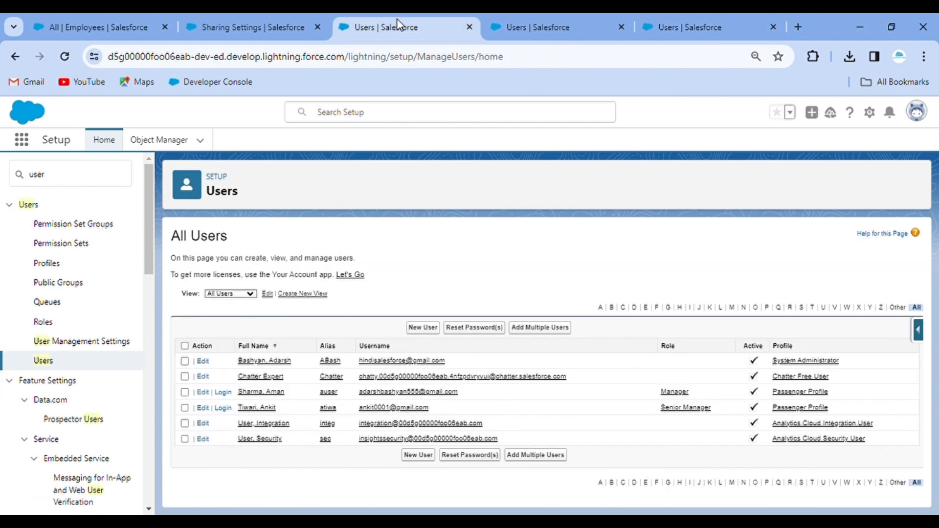
{"action": "left_click", "coordinate": [61, 189]}
{"action": "key", "text": "BackSpace"}
{"action": "key", "text": "BackSpace"}
{"action": "key", "text": "BackSpace"}
Open Roles and expand CEO and Senior Manager to inspect the Manager role.
{"action": "type", "text": "role"}
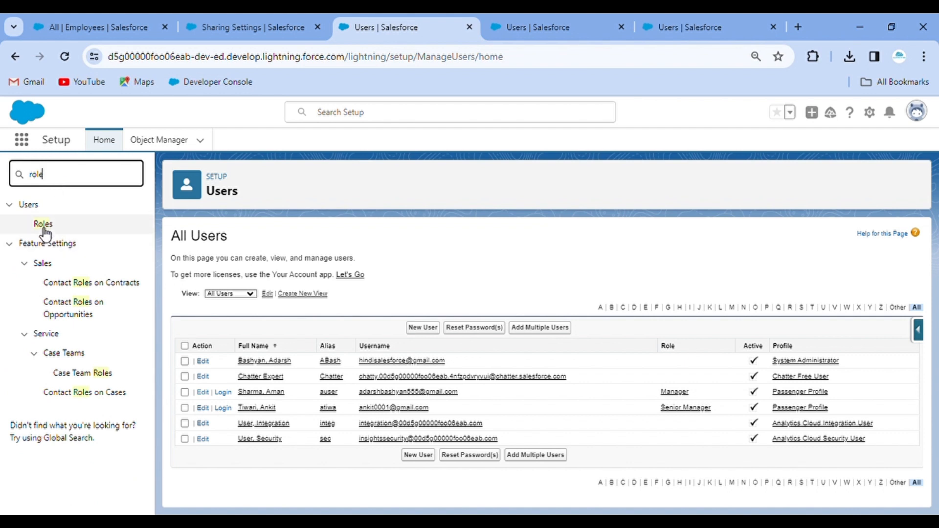
{"action": "left_click", "coordinate": [43, 226]}
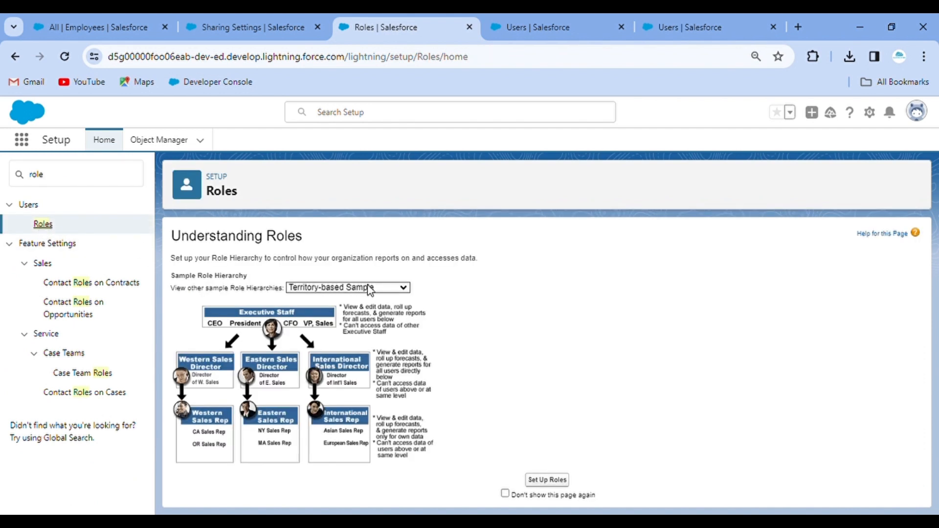
{"action": "left_click", "coordinate": [366, 311]}
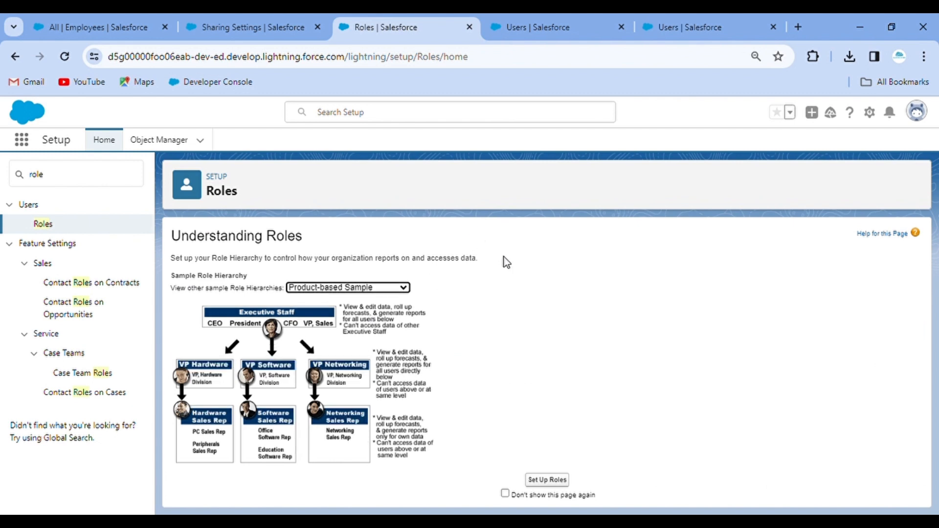
{"action": "left_click", "coordinate": [547, 481]}
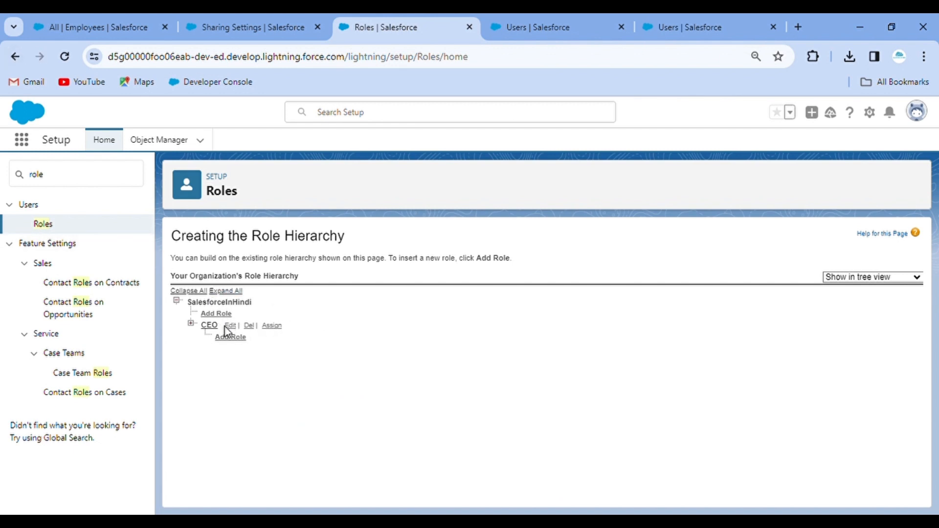
{"action": "left_click", "coordinate": [191, 324]}
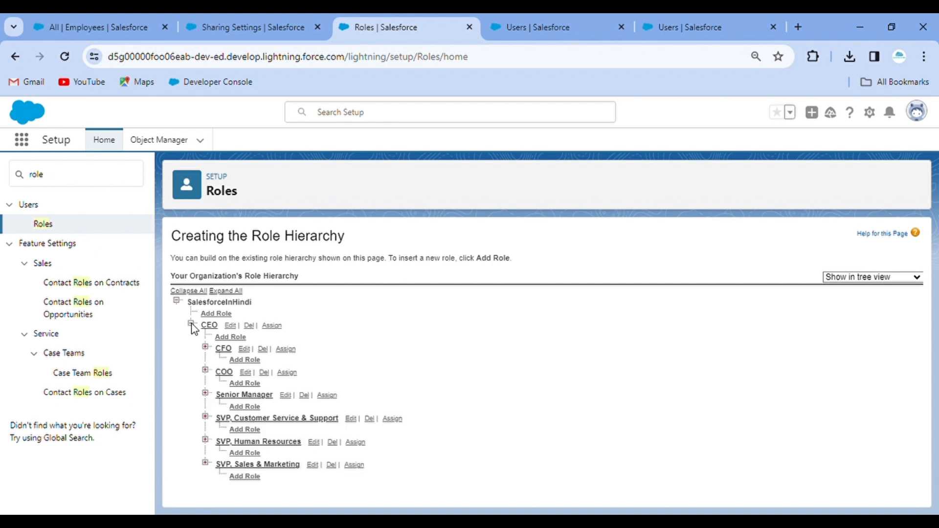
{"action": "left_click", "coordinate": [206, 394]}
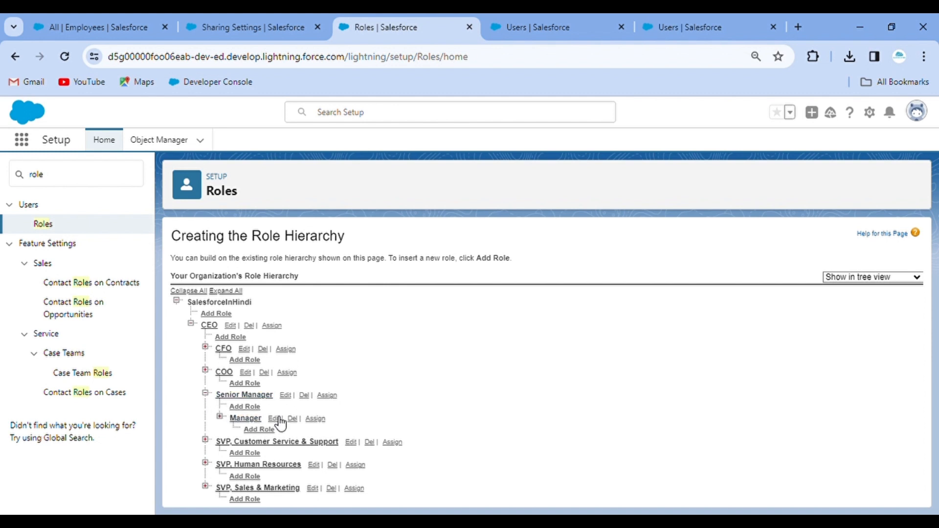
{"action": "left_click", "coordinate": [245, 418]}
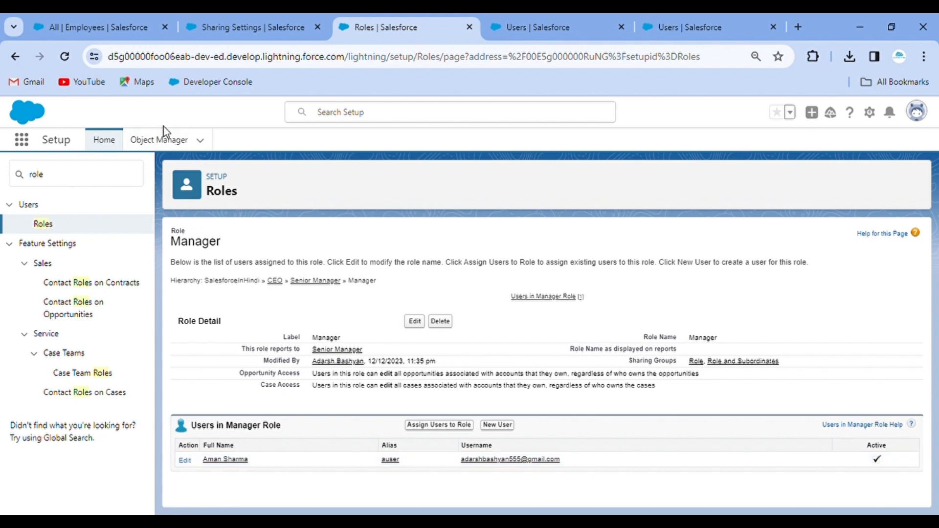
Reopen the organisation's role hierarchy, then switch to the Manager user's details.
{"action": "left_click", "coordinate": [16, 58]}
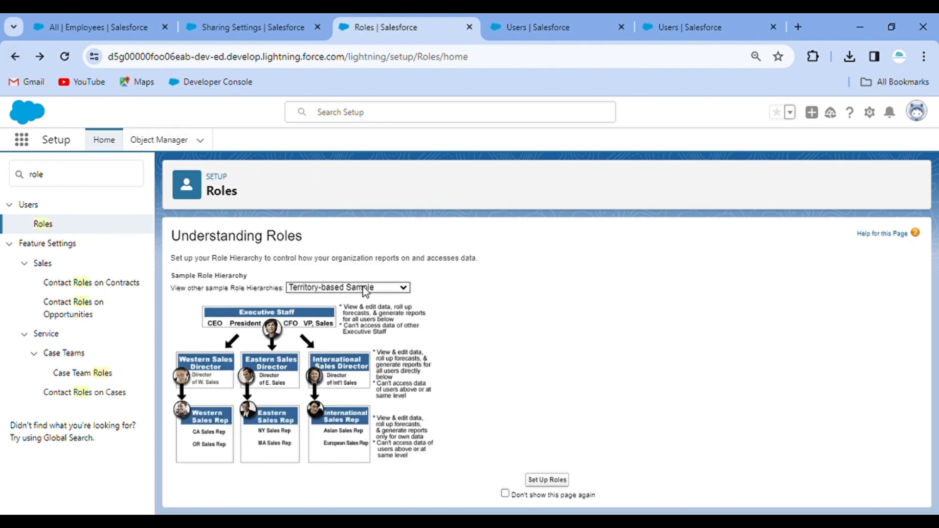
{"action": "left_click", "coordinate": [355, 312]}
{"action": "left_click", "coordinate": [567, 480]}
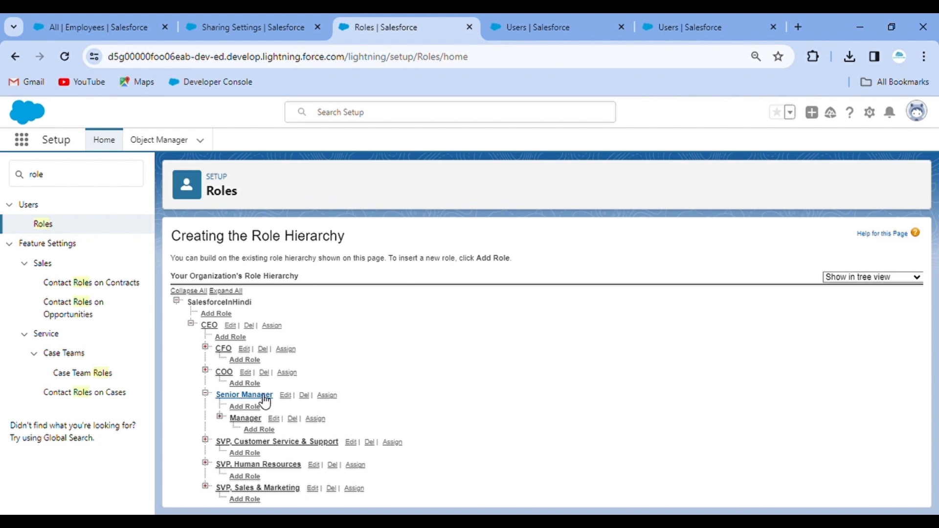
{"action": "left_click", "coordinate": [545, 28]}
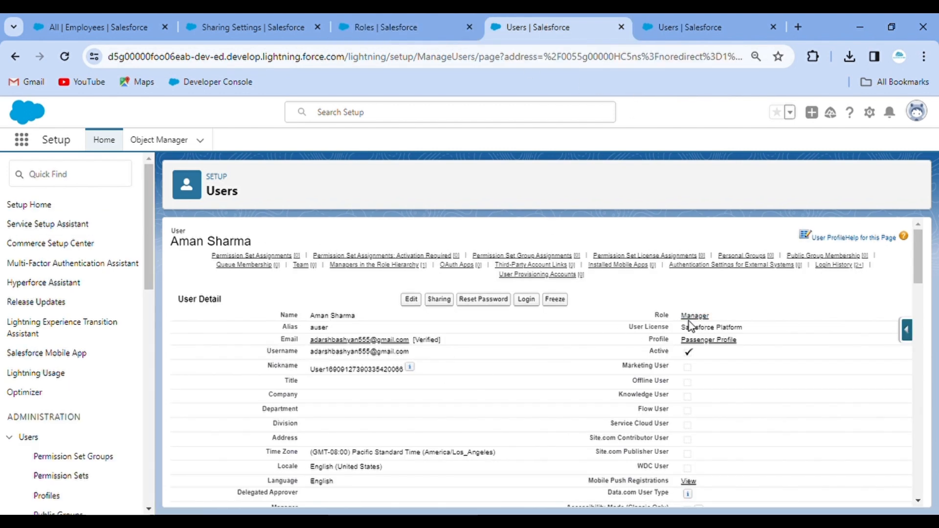
Log in as the Manager-role user and open the Employees list via 'emplo'.
{"action": "left_click", "coordinate": [535, 306]}
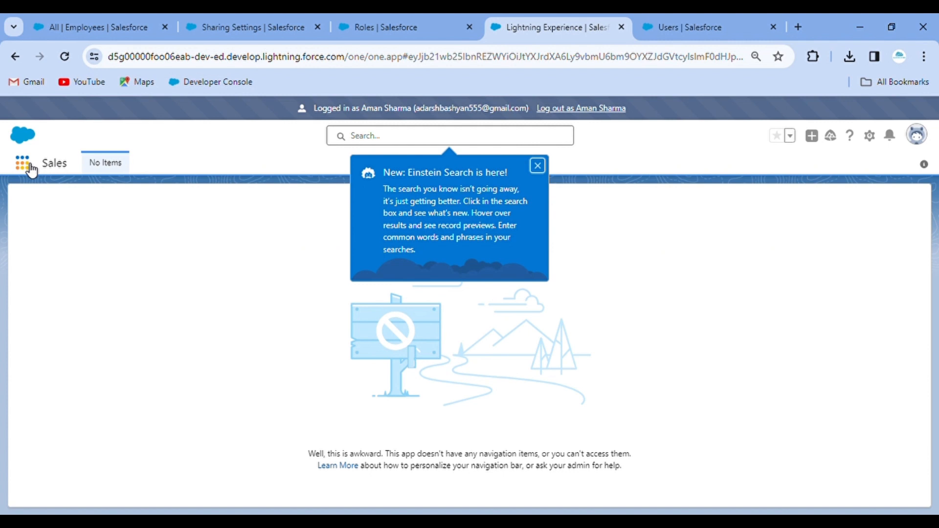
{"action": "left_click", "coordinate": [23, 163]}
{"action": "left_click", "coordinate": [537, 166]}
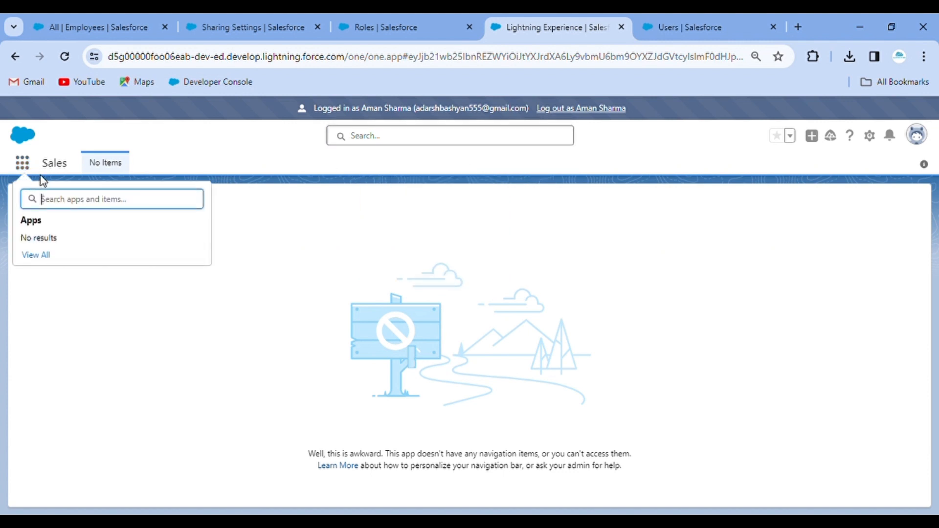
{"action": "type", "text": "emplo"}
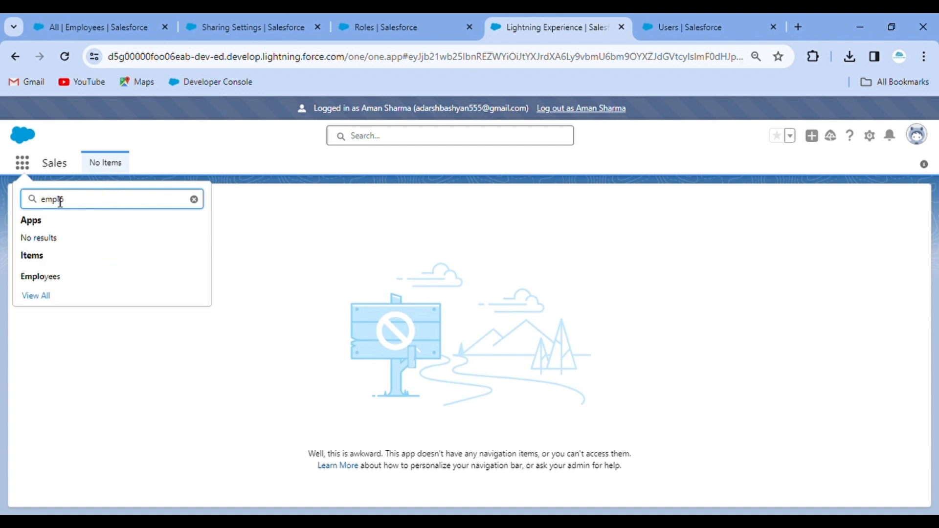
{"action": "left_click", "coordinate": [61, 275]}
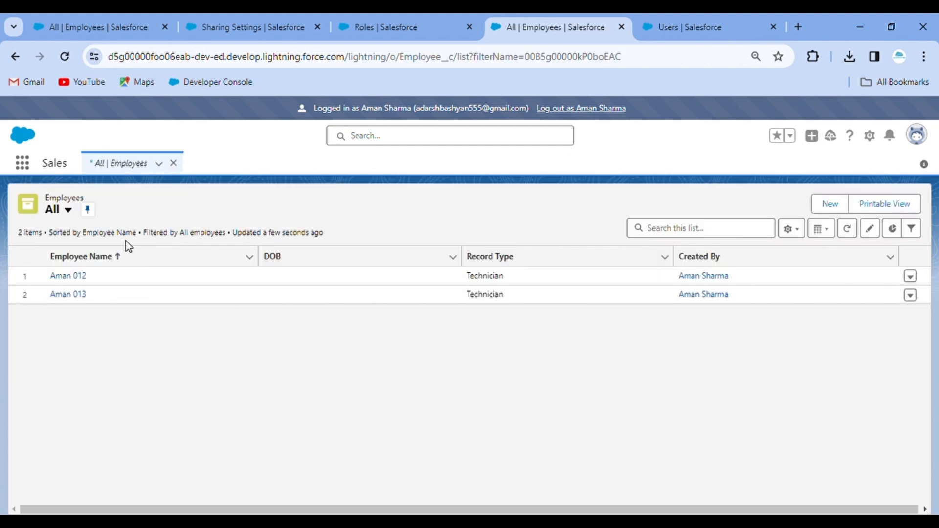
Check the list filters showing two Technician records, then log out as the Manager.
{"action": "left_click", "coordinate": [913, 230]}
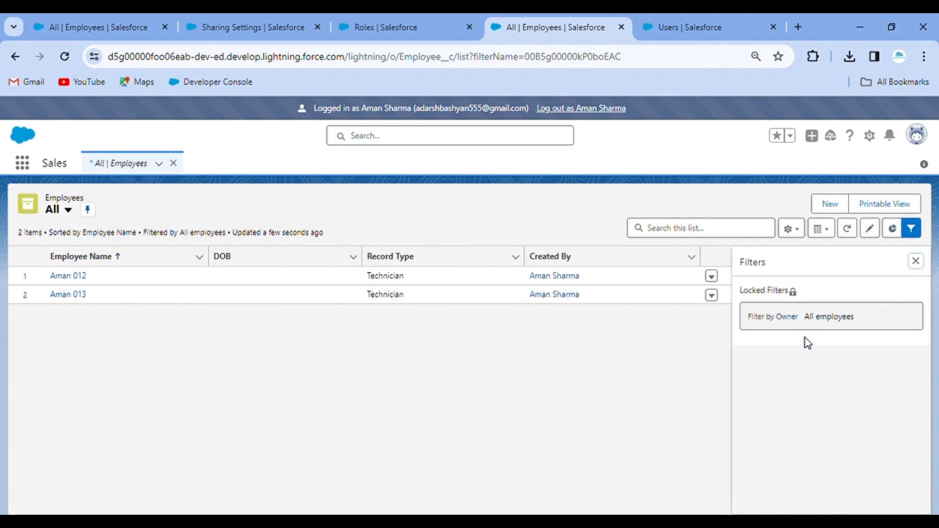
{"action": "left_click", "coordinate": [919, 265]}
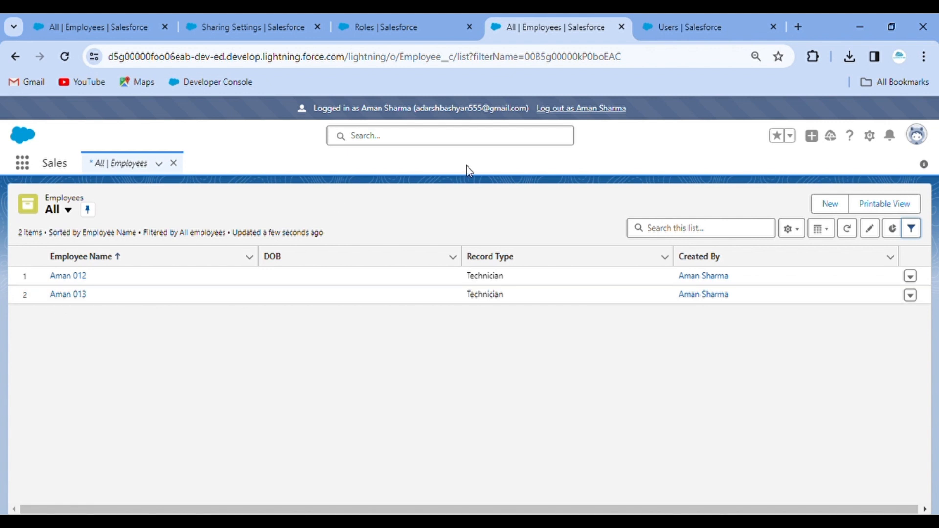
{"action": "left_click", "coordinate": [606, 109]}
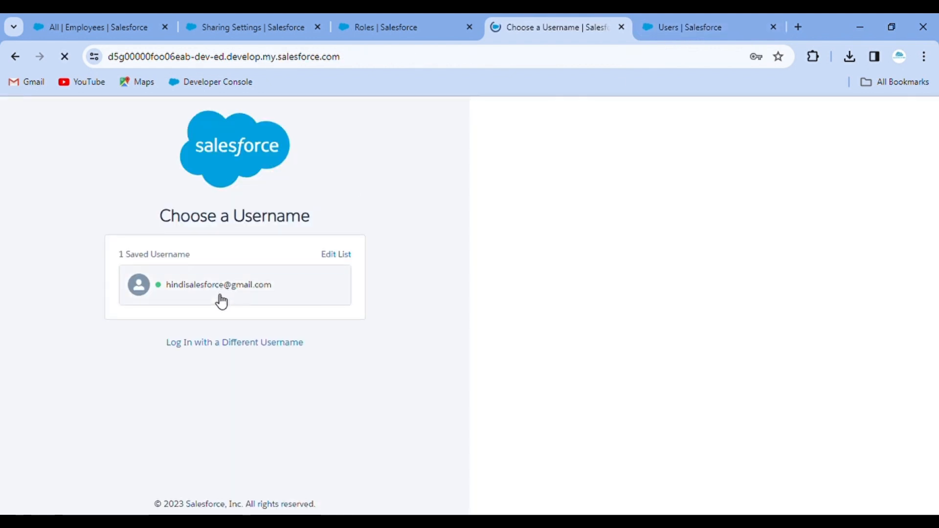
Sign back in as administrator and log in as the Senior Manager user.
{"action": "left_click", "coordinate": [220, 296]}
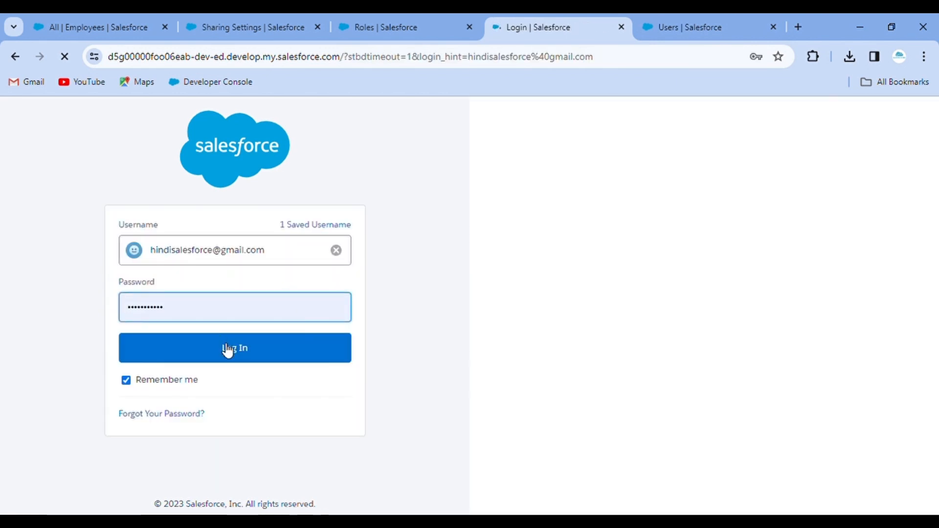
{"action": "left_click", "coordinate": [228, 350]}
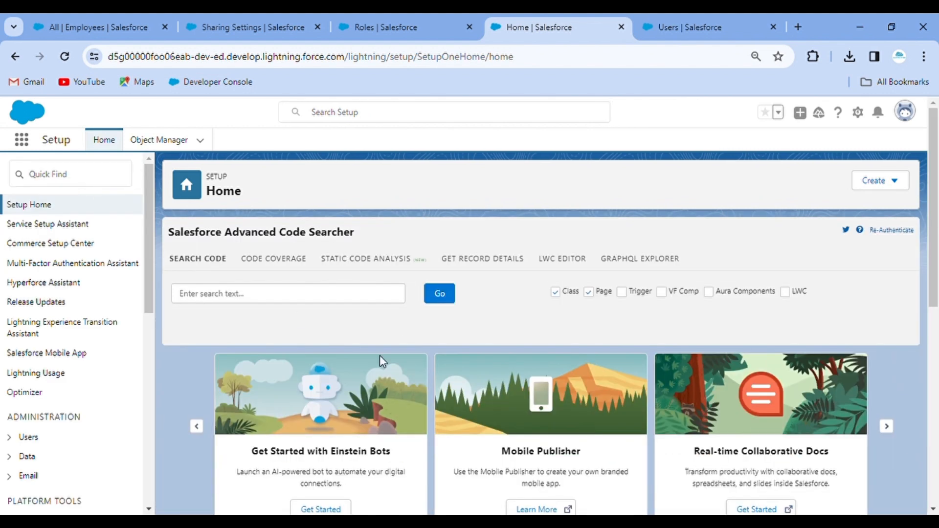
{"action": "scroll", "coordinate": [416, 386], "scroll_direction": "down", "scroll_amount": 8}
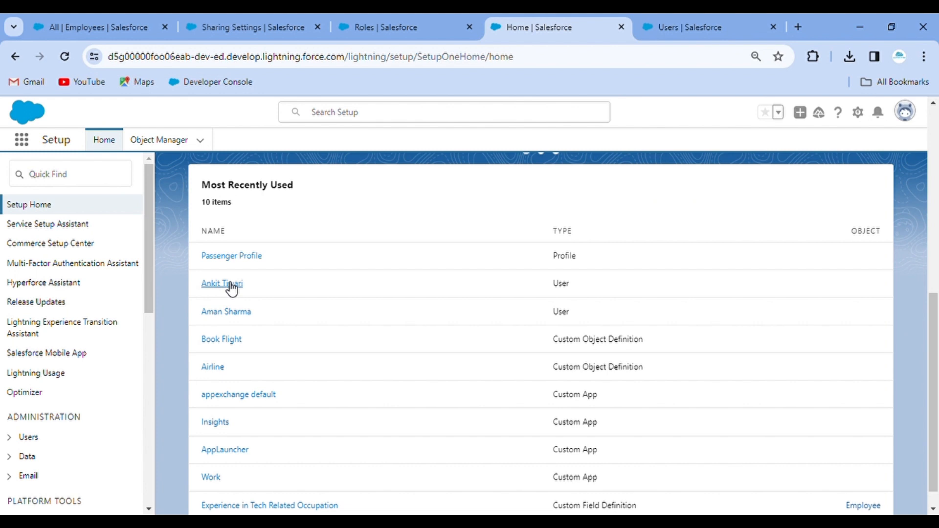
{"action": "left_click", "coordinate": [231, 288]}
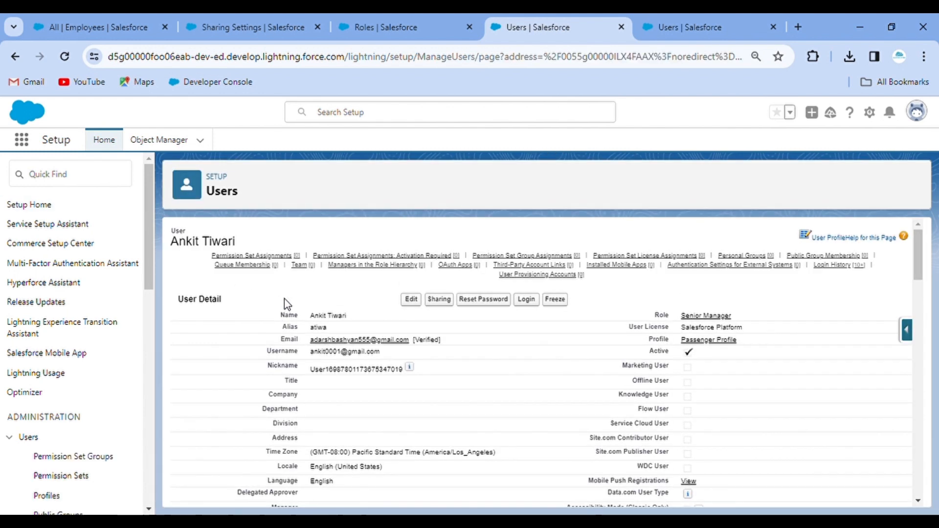
{"action": "left_click", "coordinate": [527, 300]}
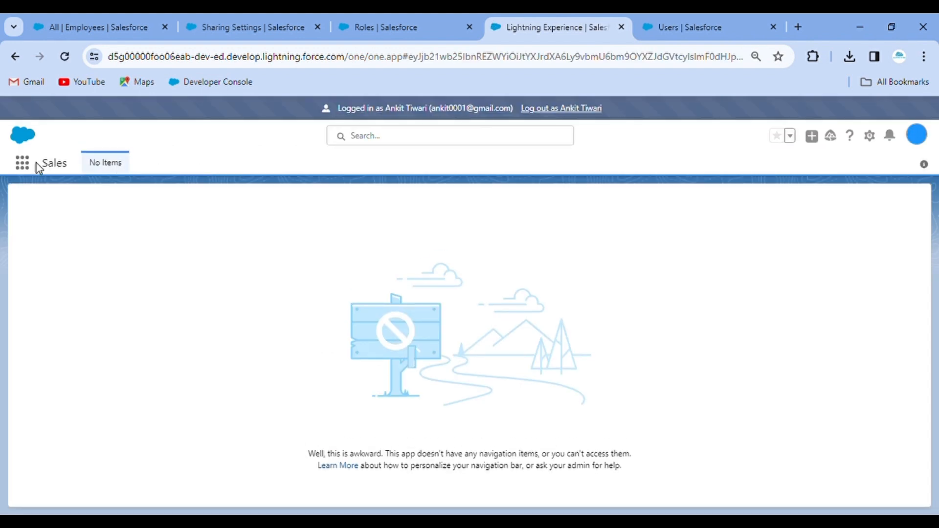
Open Employees as Senior Manager, confirm four Technician records, and log out.
{"action": "left_click", "coordinate": [24, 164]}
{"action": "type", "text": "employ"}
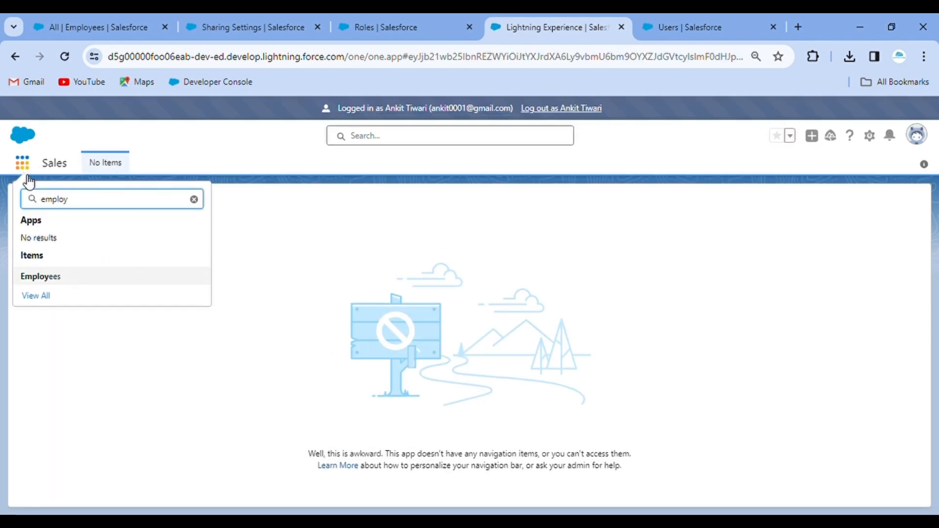
{"action": "left_click", "coordinate": [55, 278]}
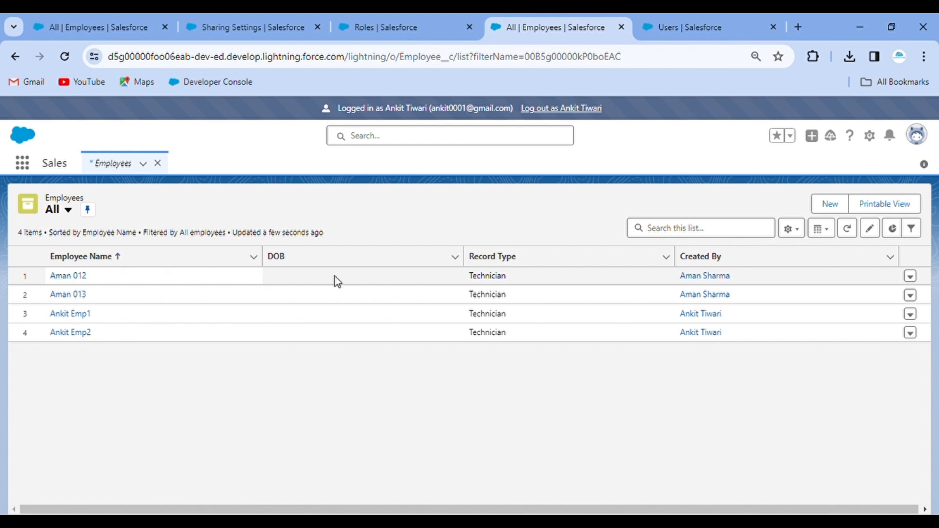
{"action": "left_click", "coordinate": [913, 228]}
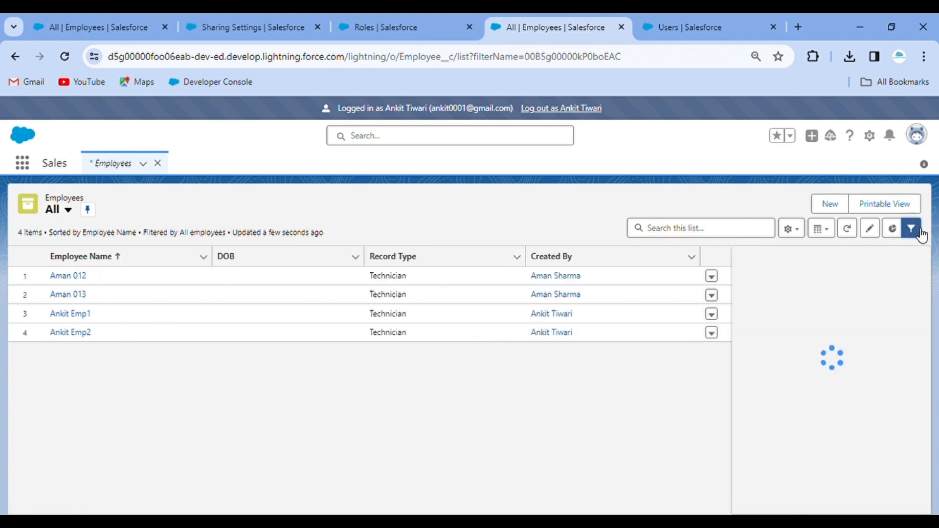
{"action": "left_click", "coordinate": [915, 260]}
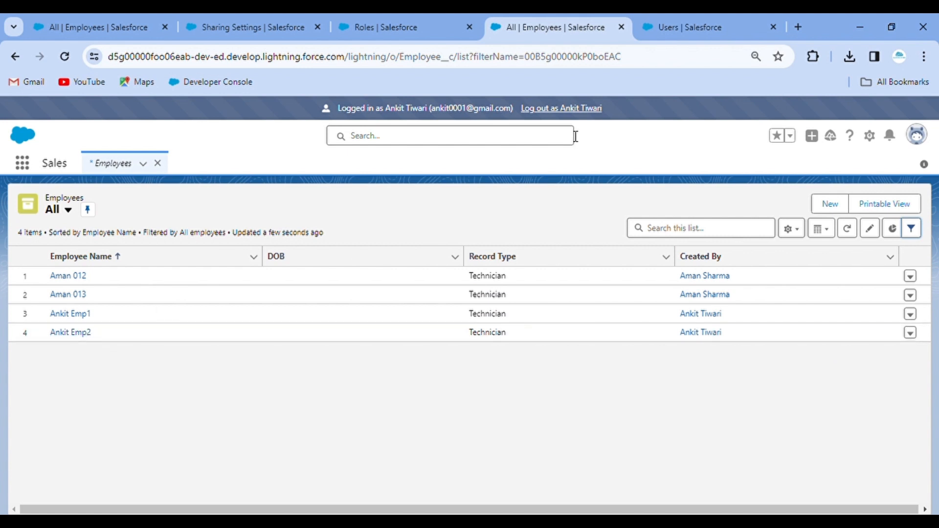
{"action": "left_click", "coordinate": [554, 110]}
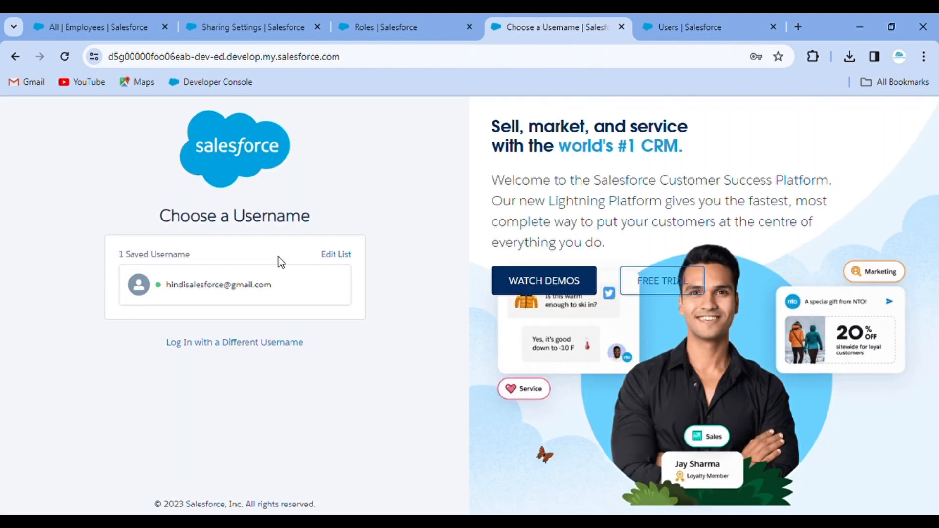
Sign in again with the saved admin username and return to the Roles tab.
{"action": "left_click", "coordinate": [260, 284]}
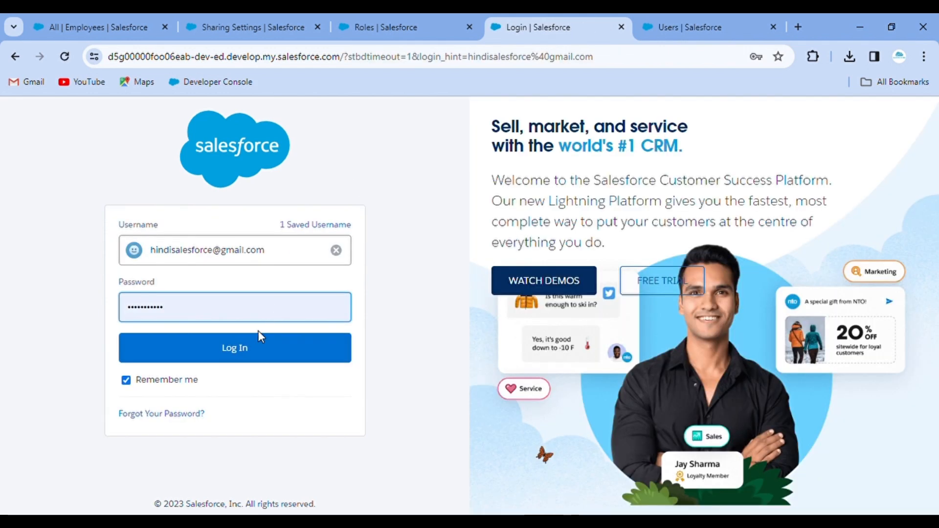
{"action": "left_click", "coordinate": [251, 350]}
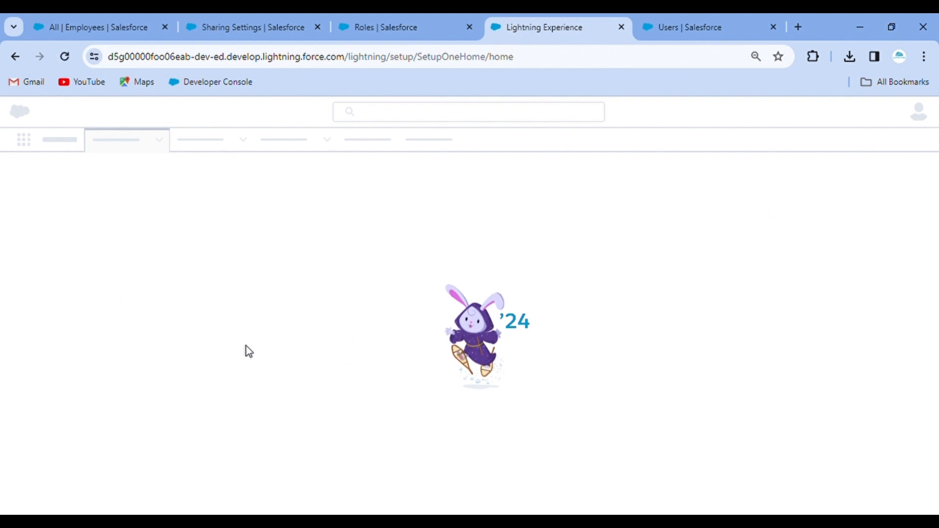
{"action": "left_click", "coordinate": [401, 18]}
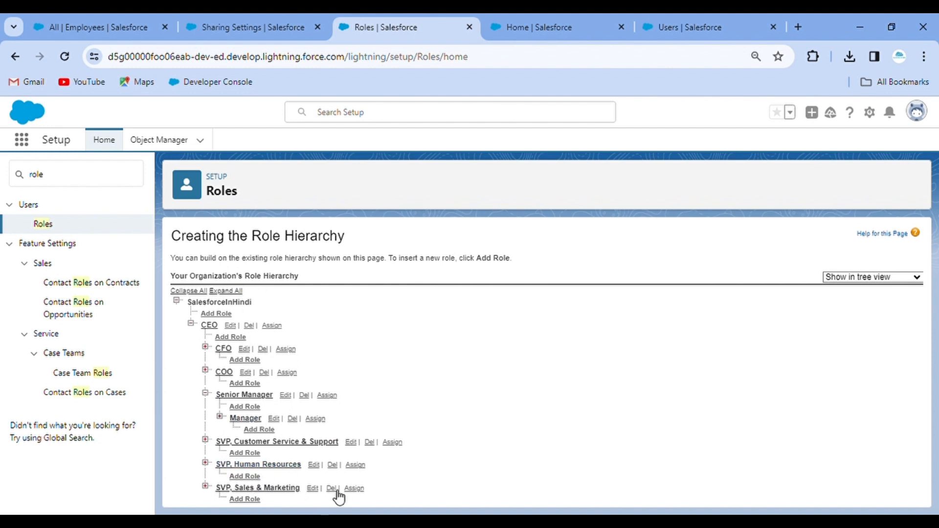
From Setup Home, search 'us', open Users, and start creating a new user.
{"action": "left_click", "coordinate": [536, 28]}
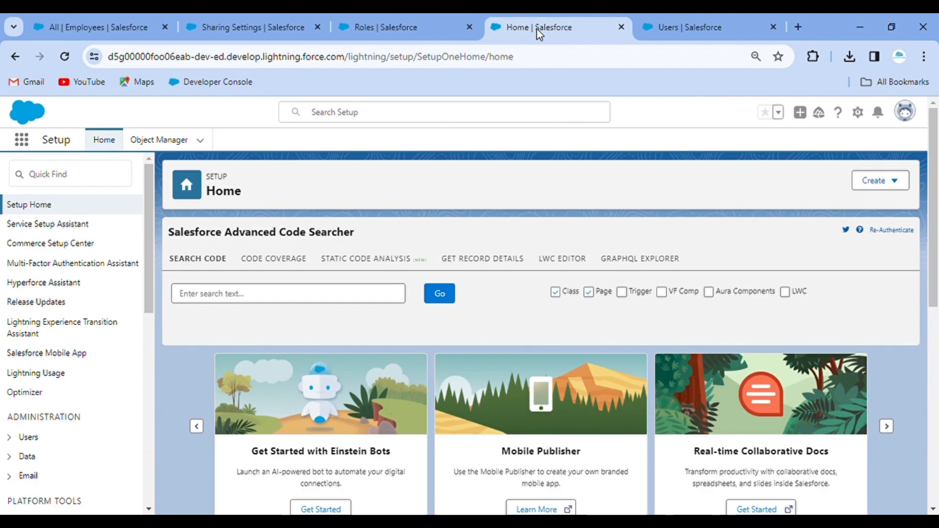
{"action": "left_click", "coordinate": [57, 183]}
{"action": "type", "text": "user"}
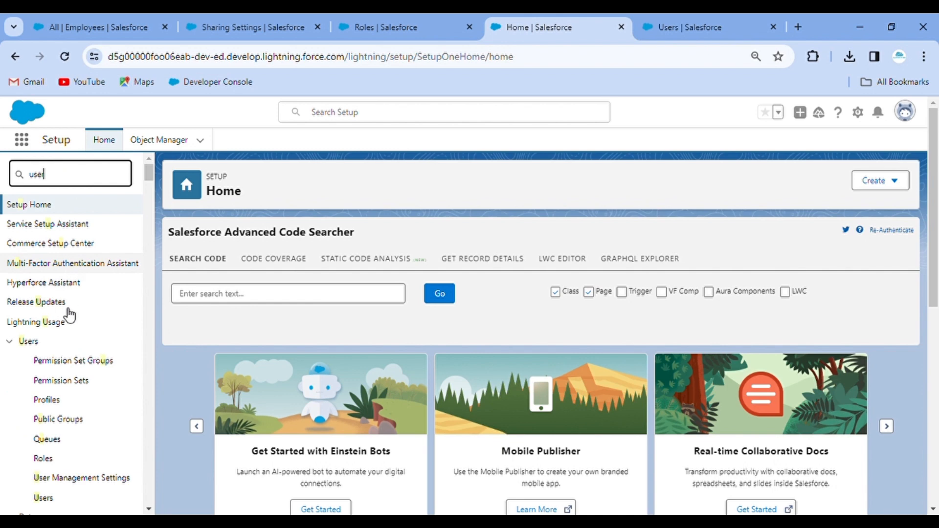
{"action": "left_click", "coordinate": [50, 362]}
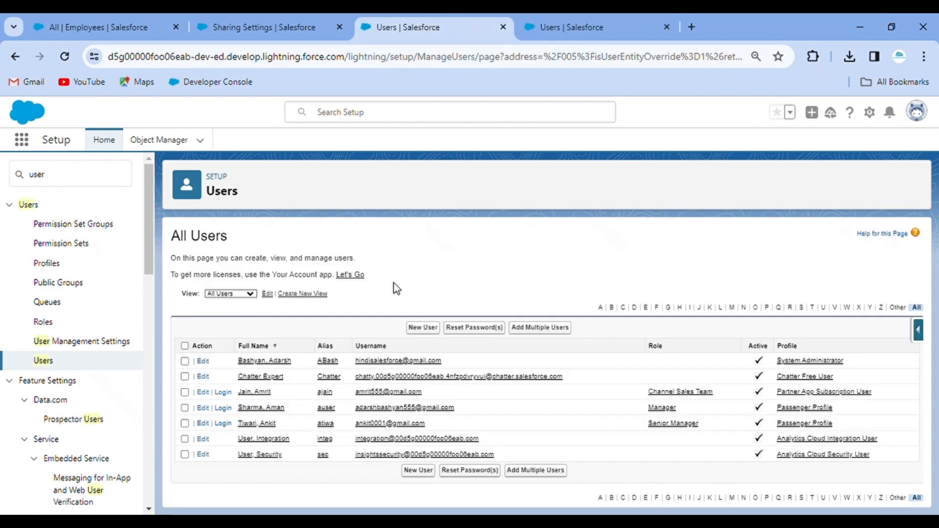
{"action": "left_click", "coordinate": [423, 327]}
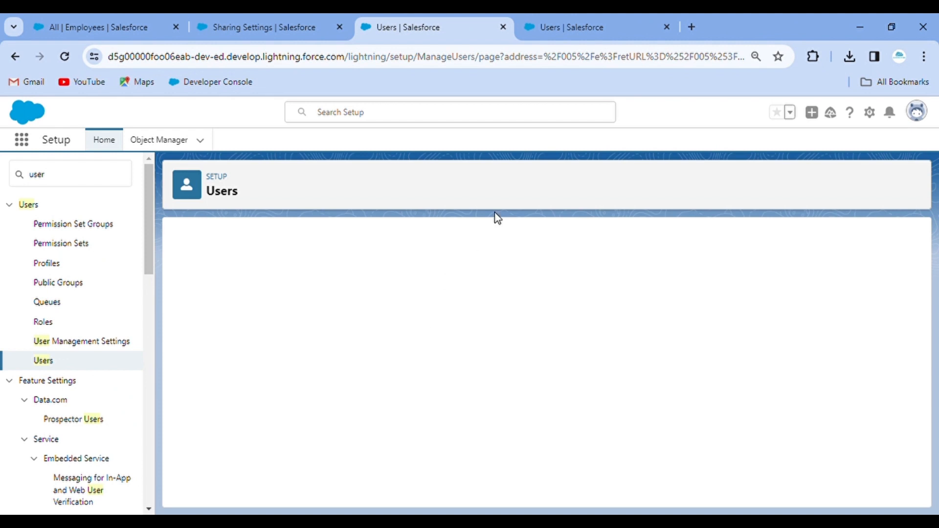
Enter the new user's first and last name and email, and edit the auto-filled username.
{"action": "left_click", "coordinate": [357, 304]}
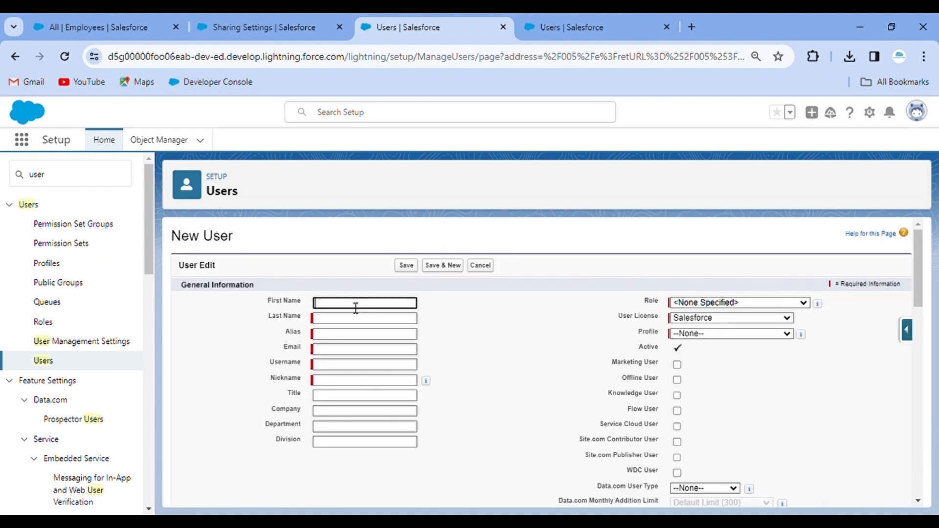
{"action": "key", "text": "Tab"}
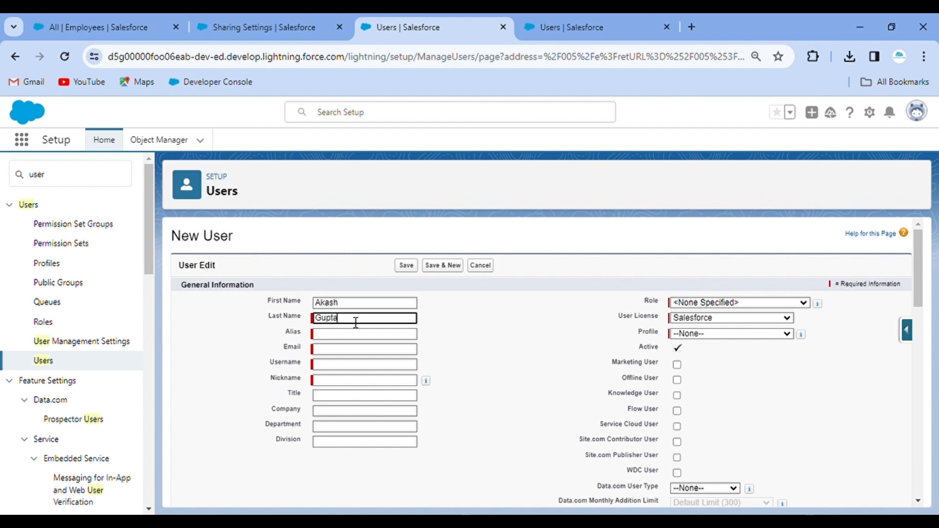
{"action": "left_click_drag", "start_coordinate": [444, 336], "coordinate": [326, 354]}
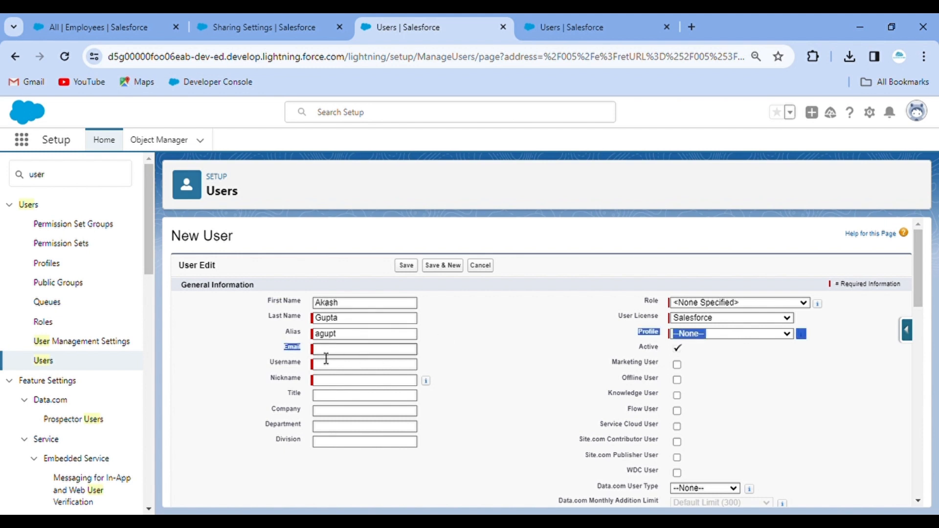
{"action": "left_click", "coordinate": [327, 353]}
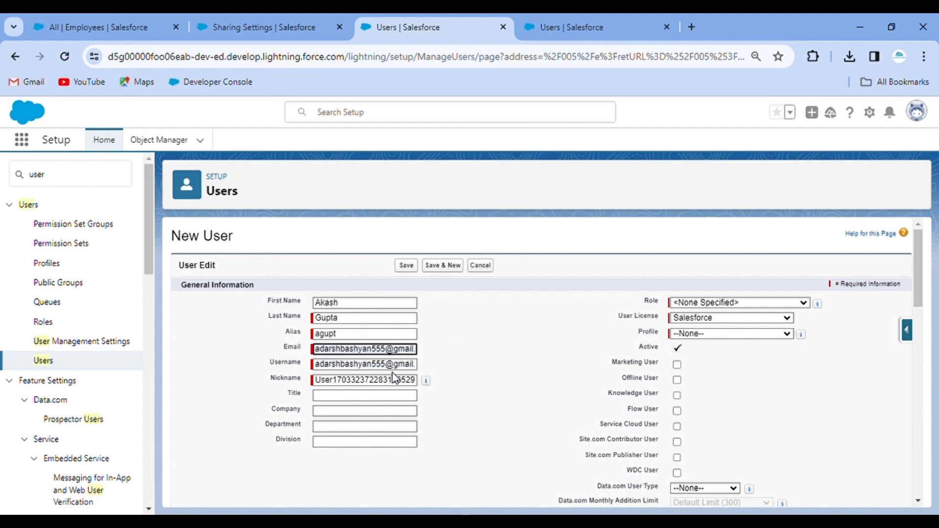
{"action": "left_click", "coordinate": [377, 367]}
{"action": "left_click_drag", "start_coordinate": [377, 367], "coordinate": [301, 370]}
{"action": "type", "text": "akash"}
{"action": "left_click", "coordinate": [476, 345]}
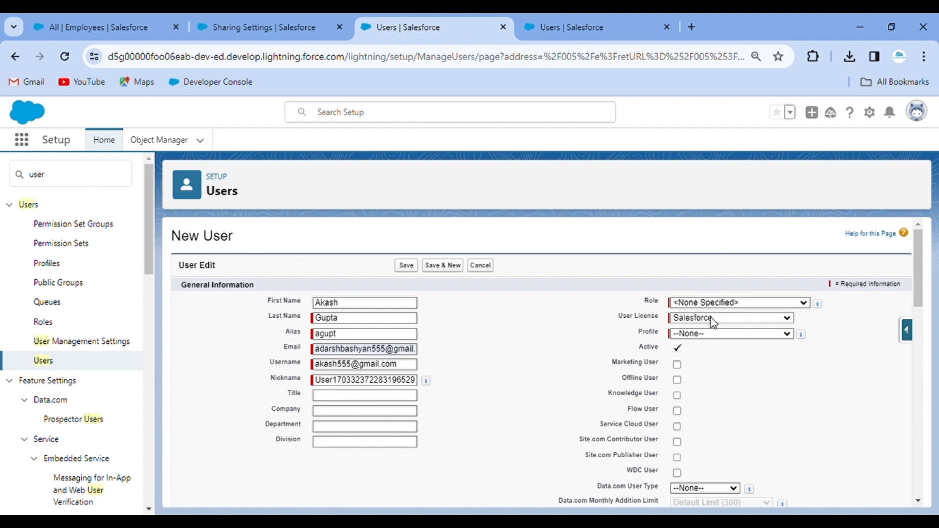
Set the licence to Salesforce Platform and profile to Passenger Profile, then return to Sharing Settings.
{"action": "left_click", "coordinate": [721, 413]}
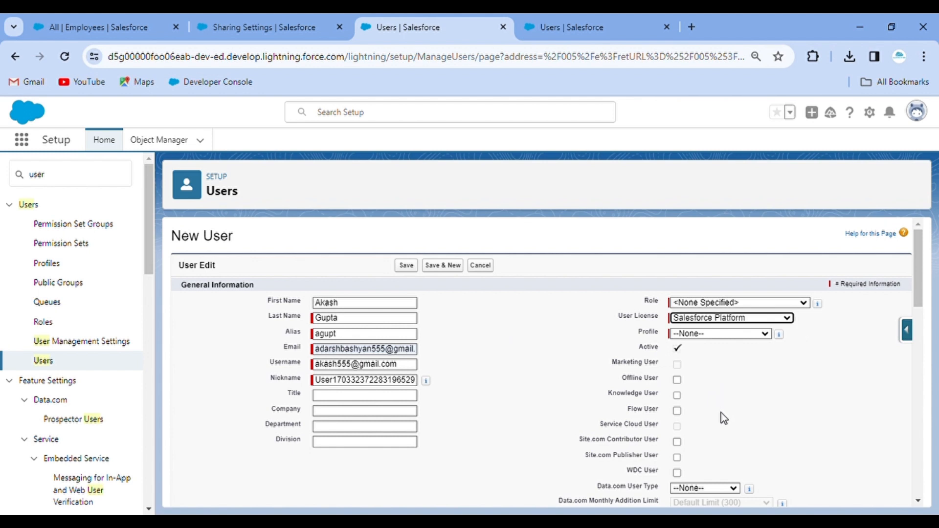
{"action": "left_click", "coordinate": [718, 354]}
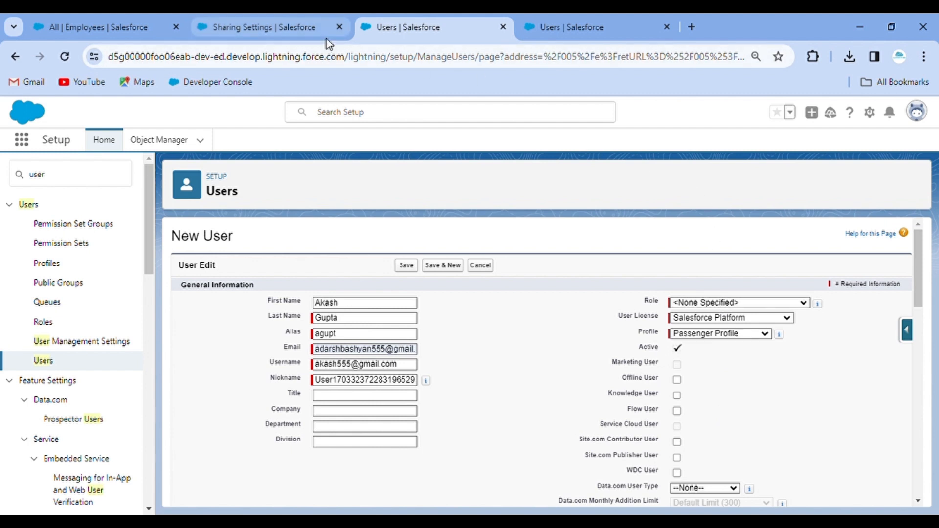
{"action": "left_click", "coordinate": [240, 24]}
Find Roles through a Quick Find search for 'role' and open the organisation's role hierarchy.
{"action": "double_click", "coordinate": [42, 176]}
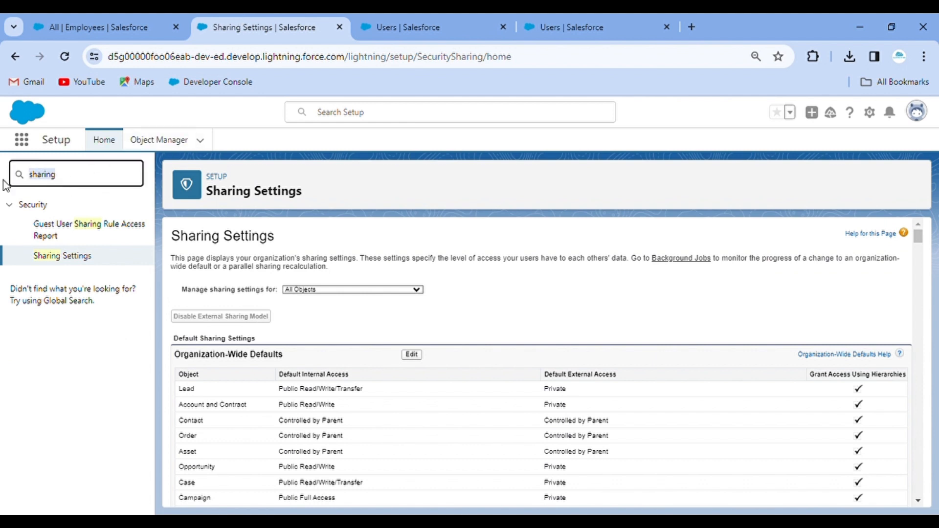
{"action": "type", "text": "role"}
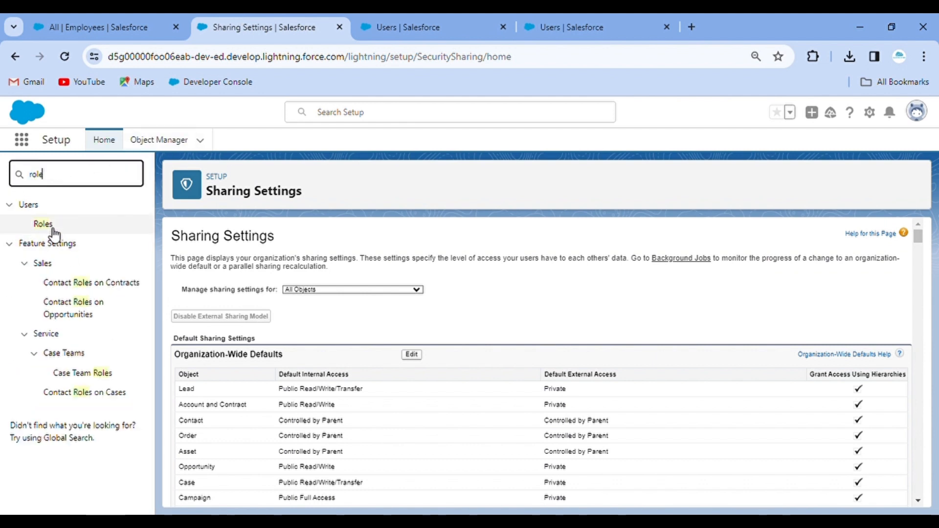
{"action": "left_click", "coordinate": [43, 224]}
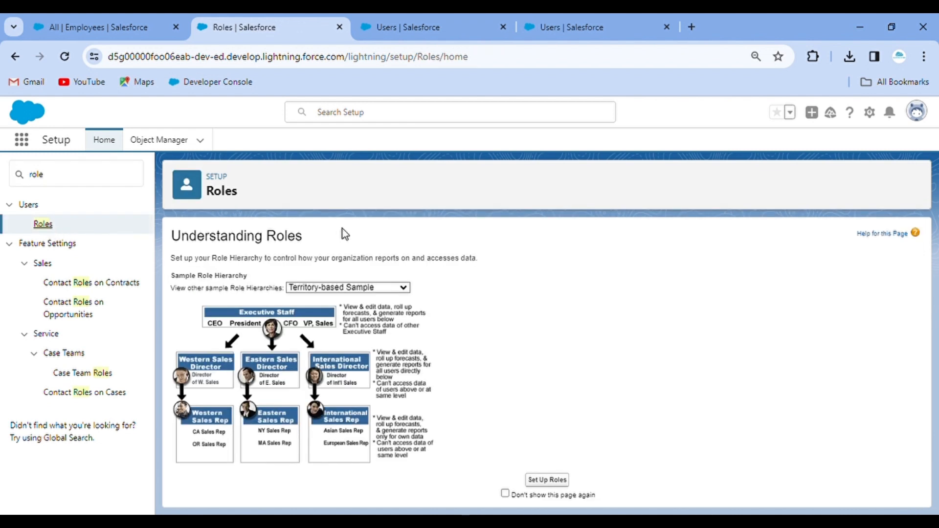
{"action": "left_click", "coordinate": [367, 309]}
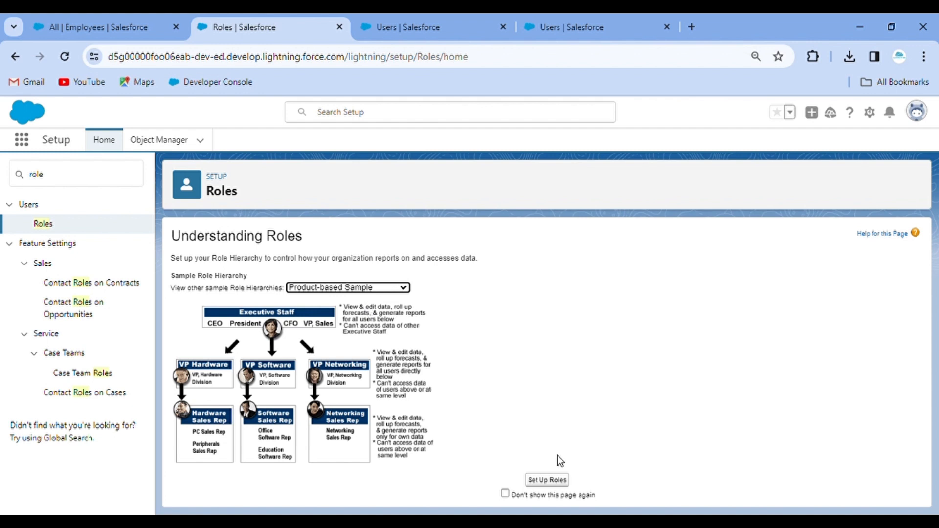
{"action": "left_click", "coordinate": [548, 480]}
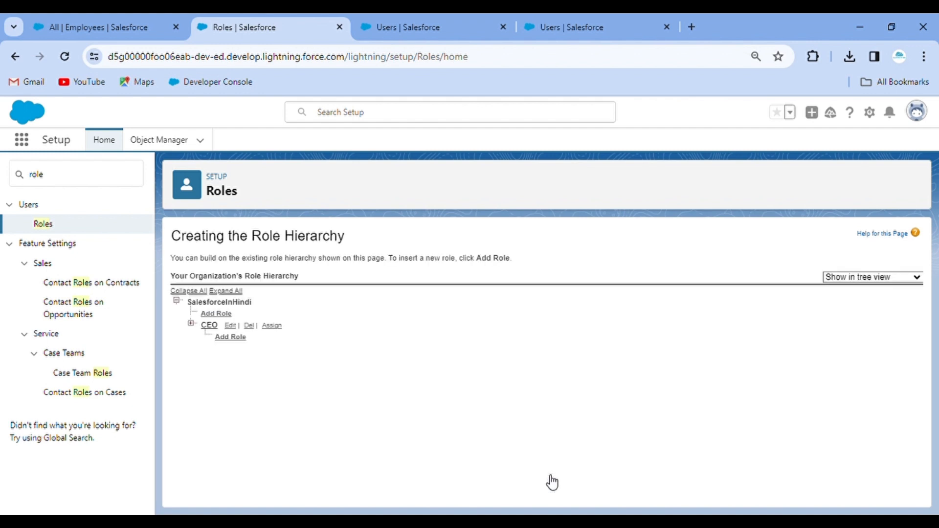
Expand CEO and Senior Manager, review Senior Manager's details and one assigned user, then go back.
{"action": "left_click", "coordinate": [190, 324]}
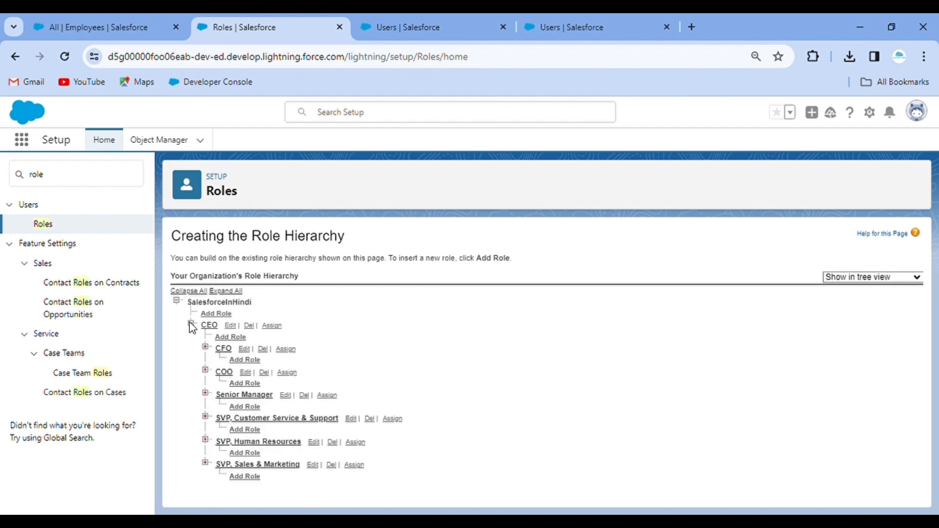
{"action": "left_click", "coordinate": [205, 394]}
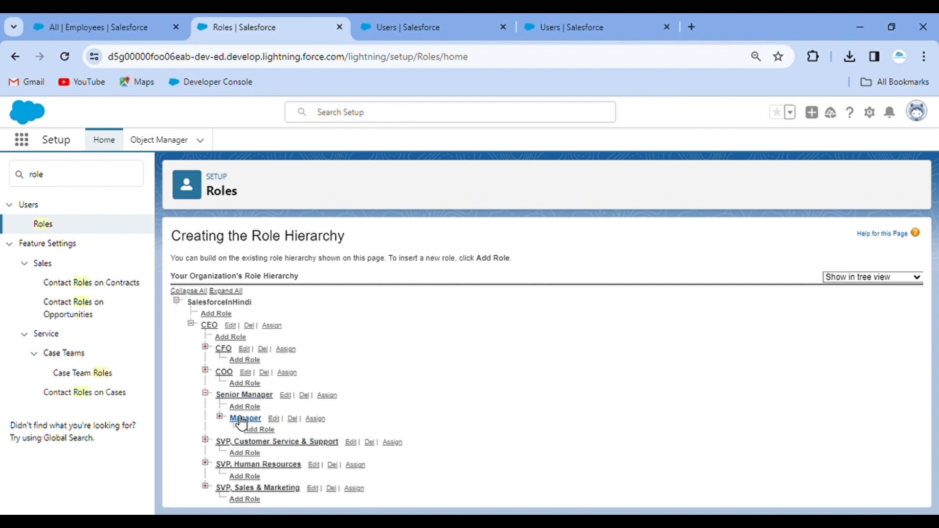
{"action": "left_click", "coordinate": [249, 396]}
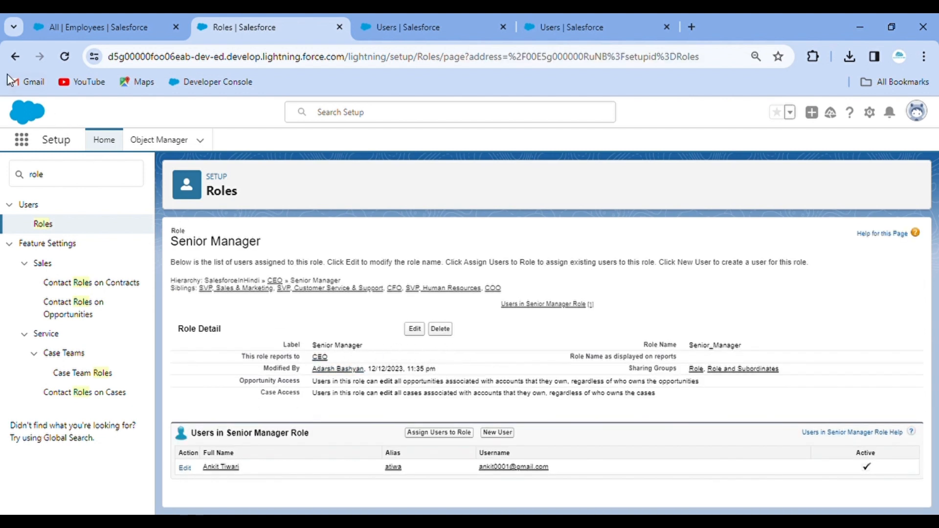
{"action": "left_click", "coordinate": [14, 61]}
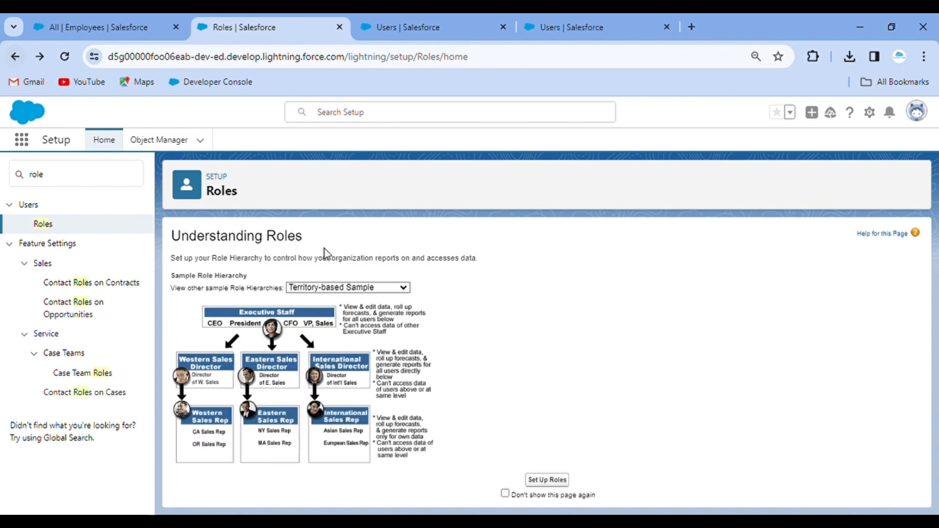
Choose the Product-based Sample hierarchy and display the role hierarchy tree.
{"action": "left_click", "coordinate": [363, 290]}
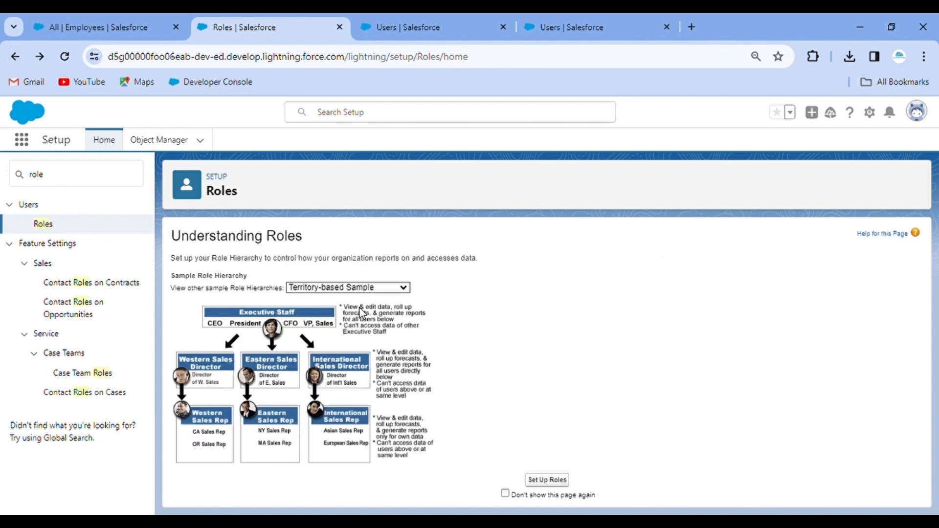
{"action": "left_click", "coordinate": [363, 313]}
{"action": "left_click", "coordinate": [547, 481]}
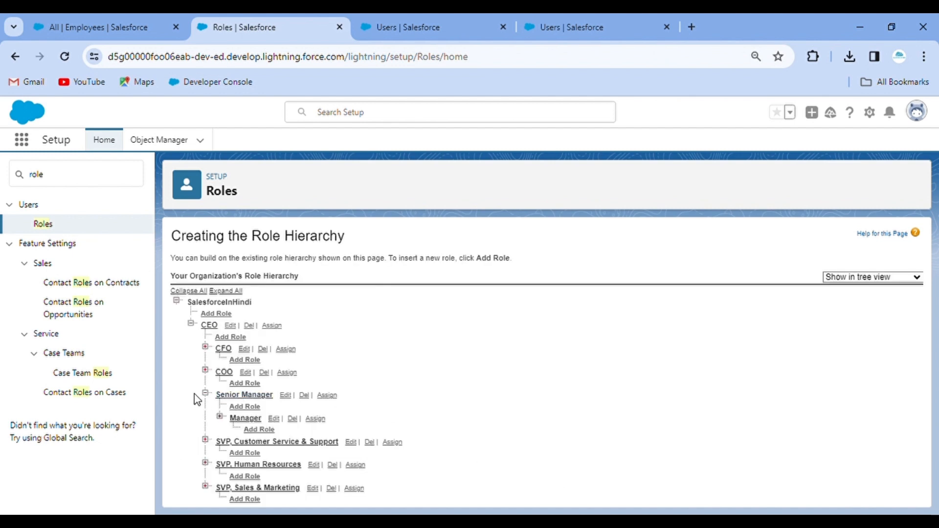
Create the Senior Manager Sales role reporting to CEO and save it.
{"action": "left_click", "coordinate": [253, 407]}
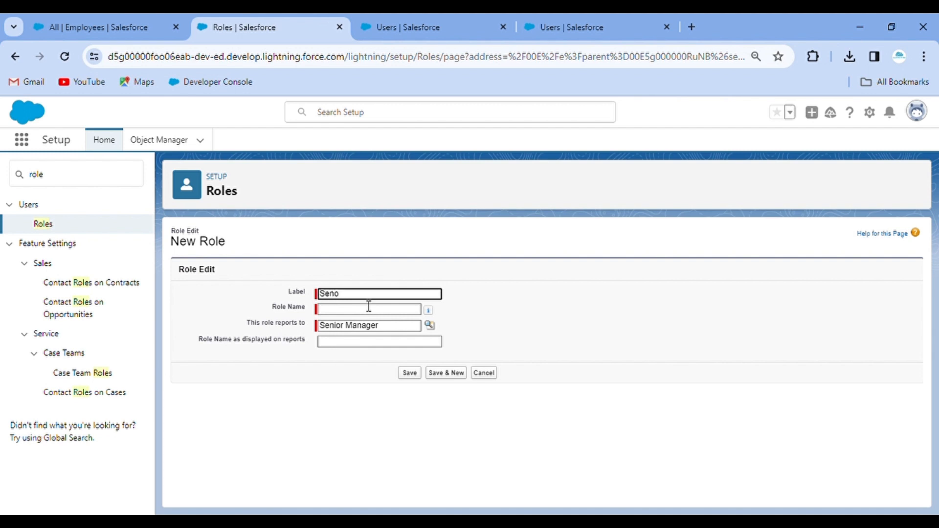
{"action": "type", "text": "Senior Manager Sales"}
{"action": "left_click", "coordinate": [483, 310]}
{"action": "left_click", "coordinate": [430, 326]}
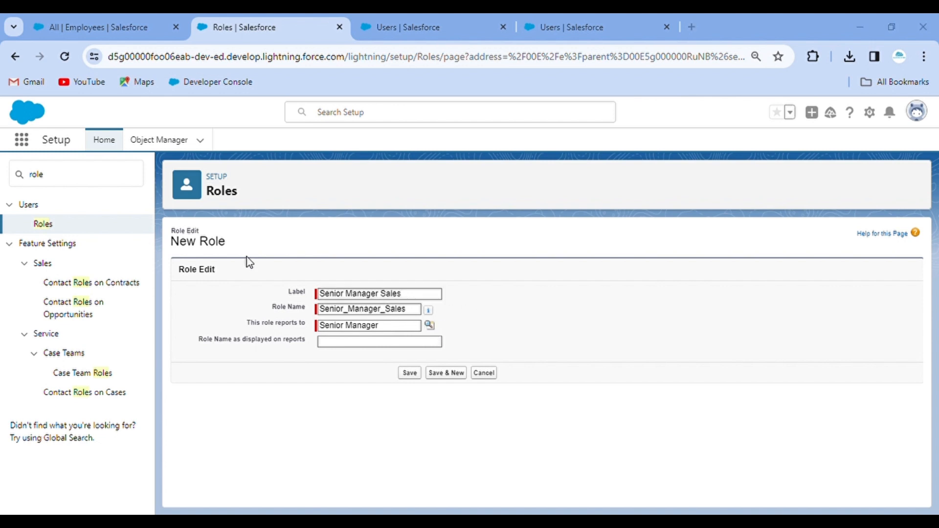
{"action": "left_click", "coordinate": [55, 119]}
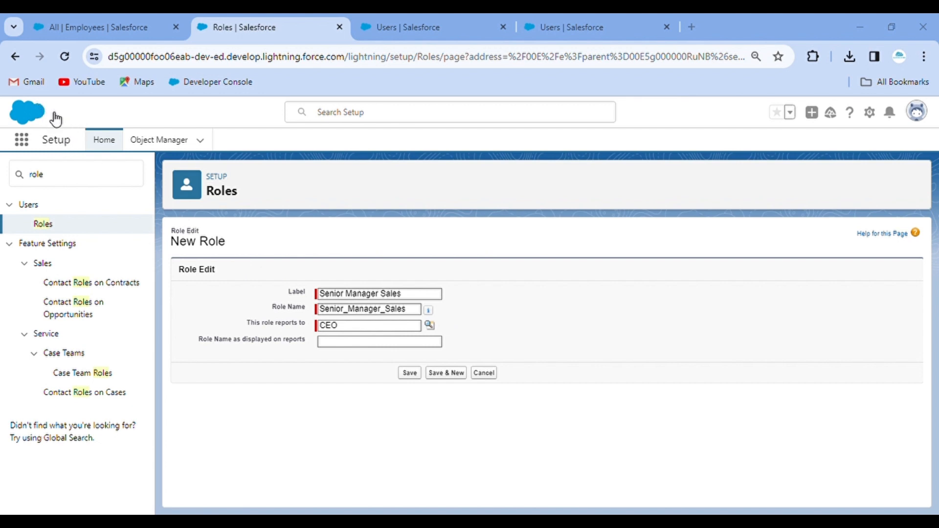
{"action": "left_click", "coordinate": [417, 374]}
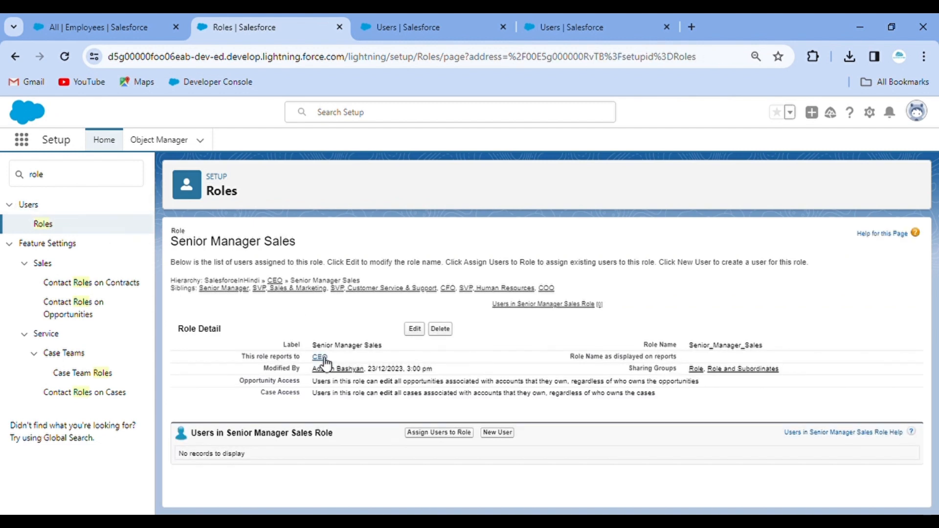
Review the Product-based role hierarchy tree, then return to the New User form tab.
{"action": "left_click", "coordinate": [43, 224]}
{"action": "left_click", "coordinate": [362, 288]}
{"action": "left_click", "coordinate": [364, 311]}
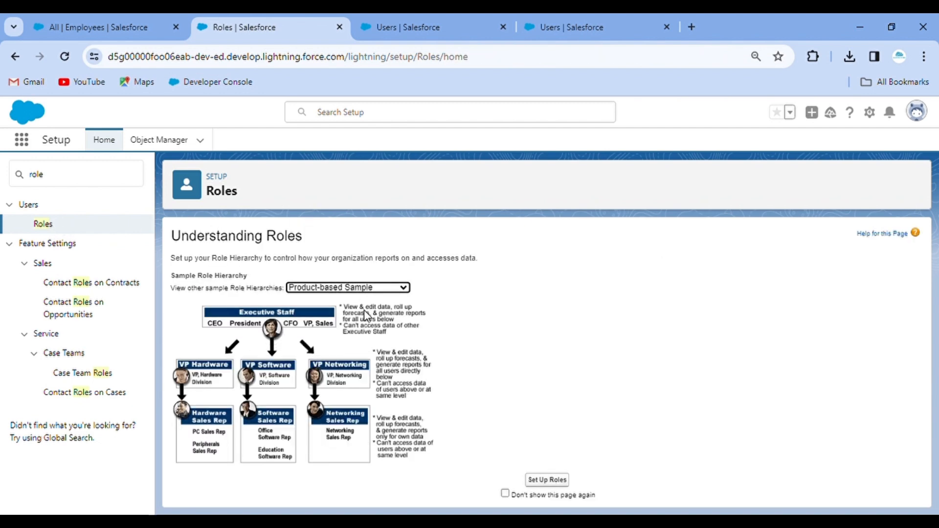
{"action": "left_click", "coordinate": [543, 482]}
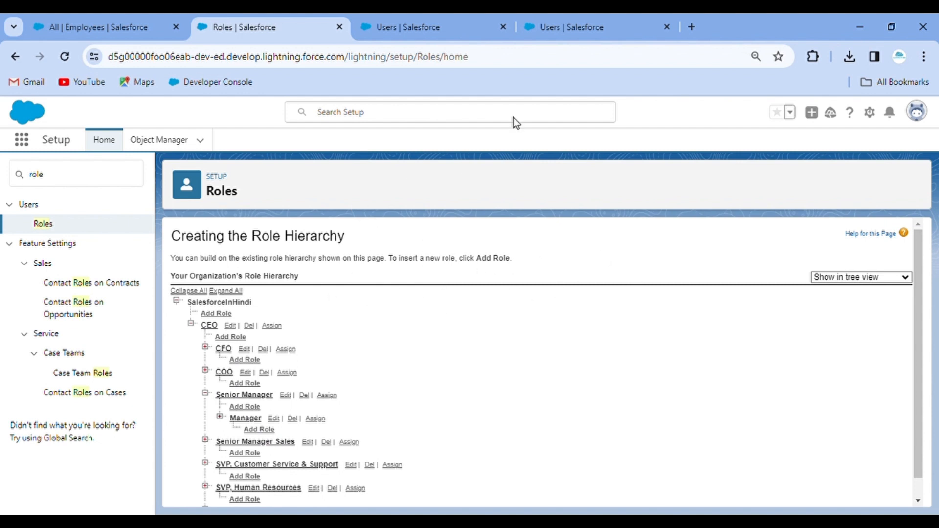
{"action": "left_click", "coordinate": [467, 23]}
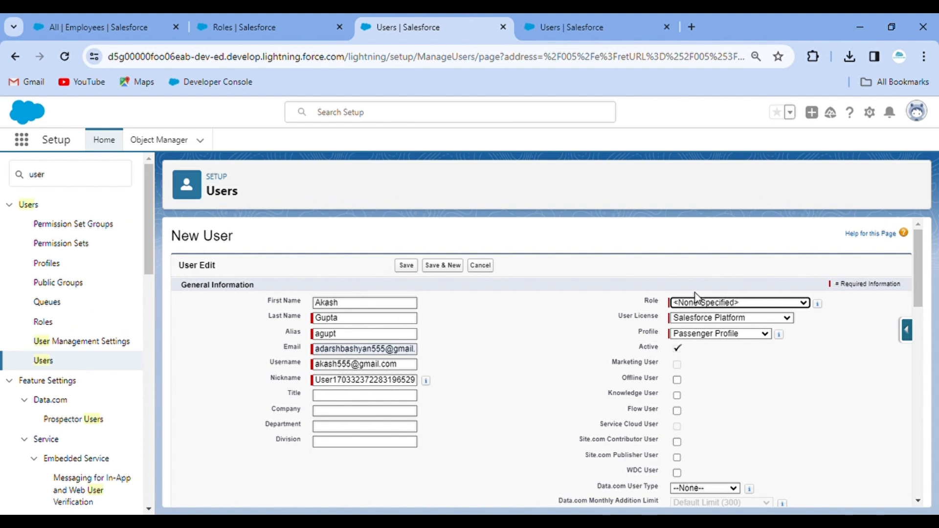
Reload the New User form and fill in the user's first and last name, email and username.
{"action": "left_click", "coordinate": [742, 300]}
{"action": "left_click", "coordinate": [741, 301]}
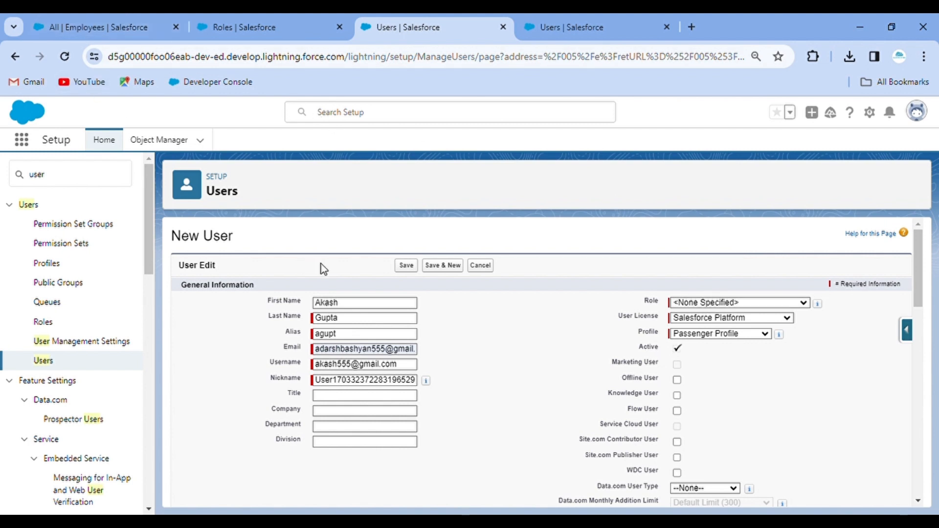
{"action": "left_click", "coordinate": [64, 58]}
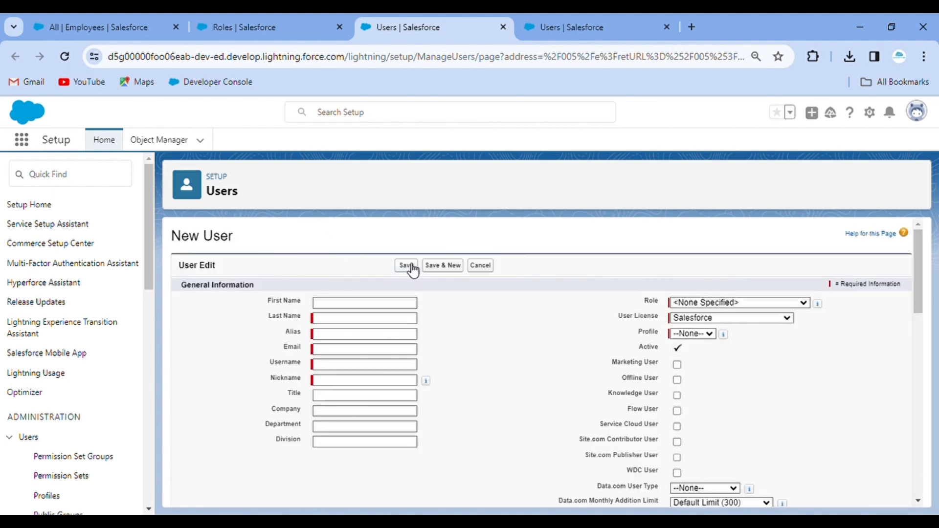
{"action": "left_click", "coordinate": [332, 306]}
{"action": "type", "text": "Akash"}
{"action": "left_click", "coordinate": [343, 319]}
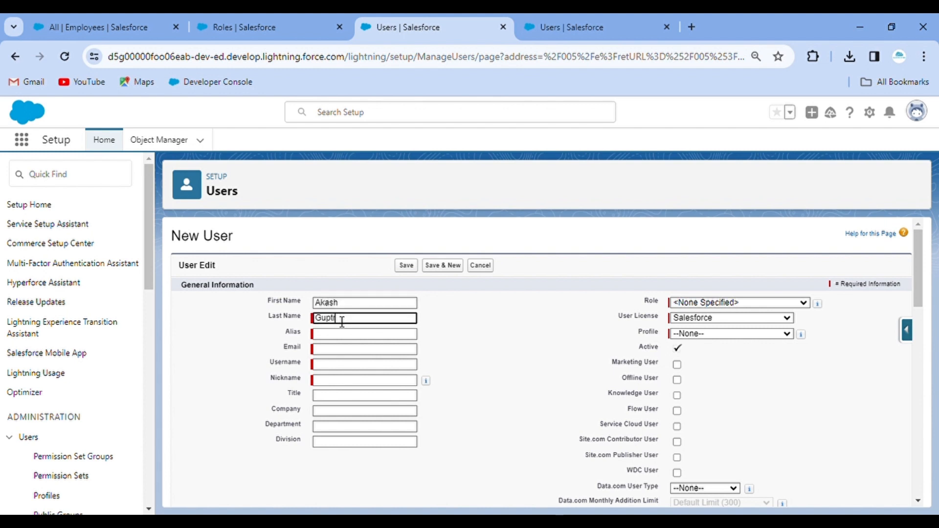
{"action": "left_click", "coordinate": [458, 330]}
{"action": "left_click", "coordinate": [347, 357]}
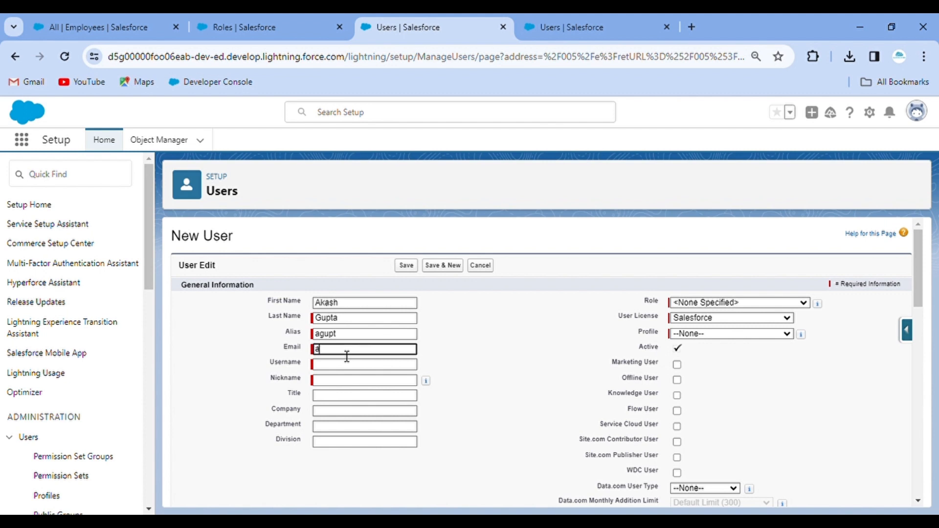
{"action": "left_click", "coordinate": [387, 376]}
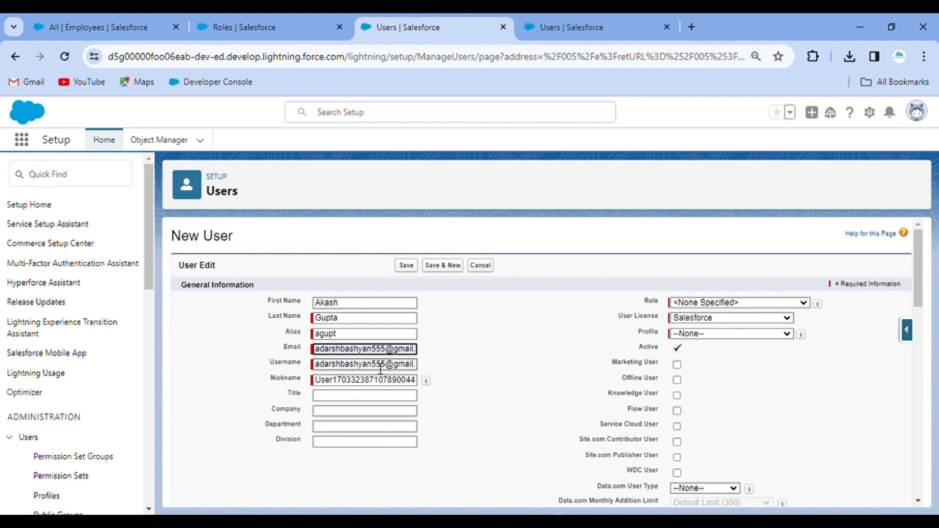
{"action": "left_click_drag", "start_coordinate": [379, 370], "coordinate": [272, 364]}
{"action": "type", "text": "akash"}
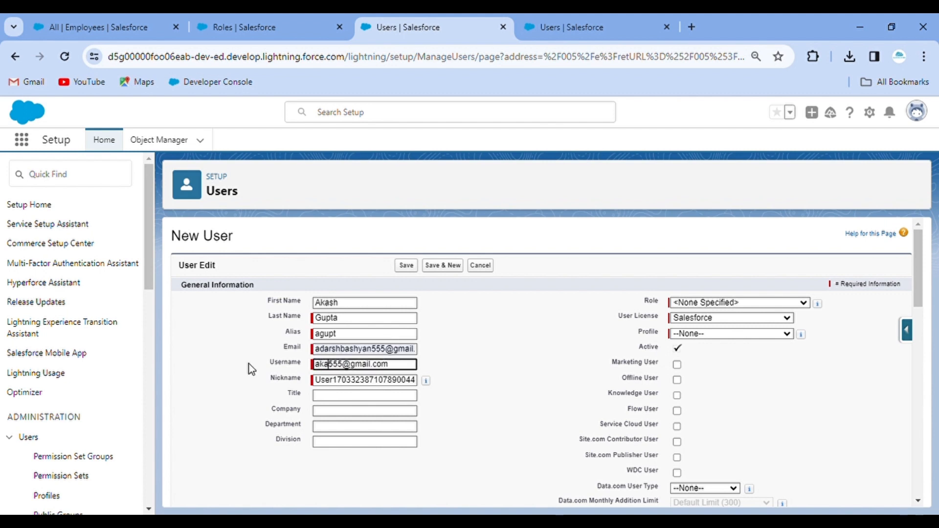
{"action": "left_click", "coordinate": [511, 367]}
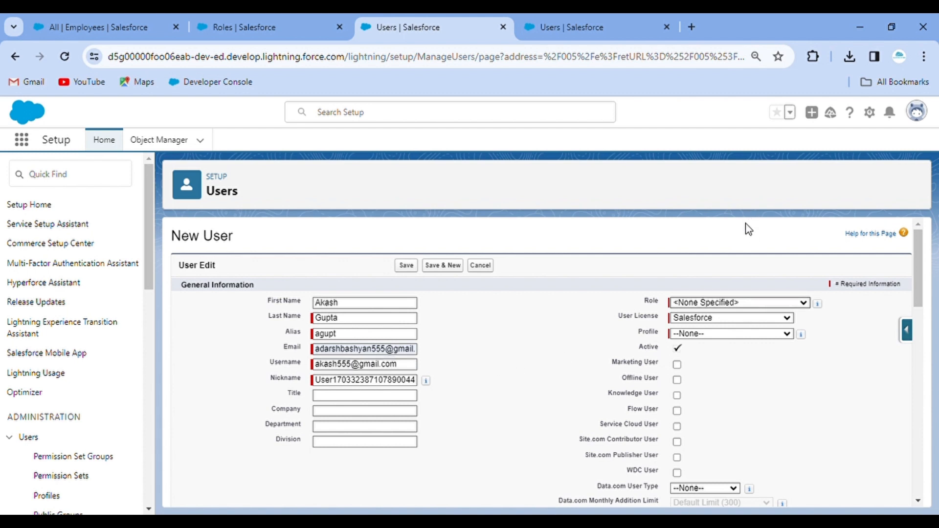
Give the user role Senior Manager Sales, Salesforce Platform licence and Passenger Profile, and save.
{"action": "left_click", "coordinate": [746, 239]}
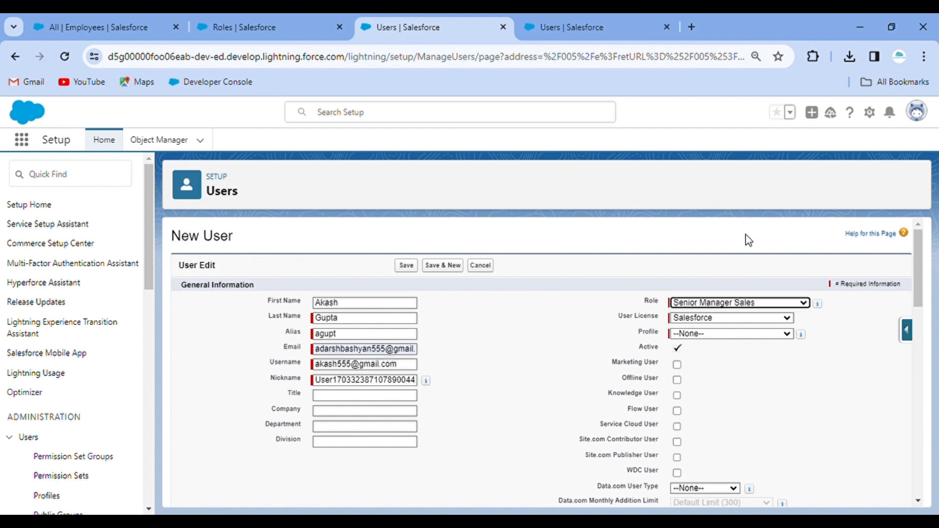
{"action": "left_click", "coordinate": [729, 321]}
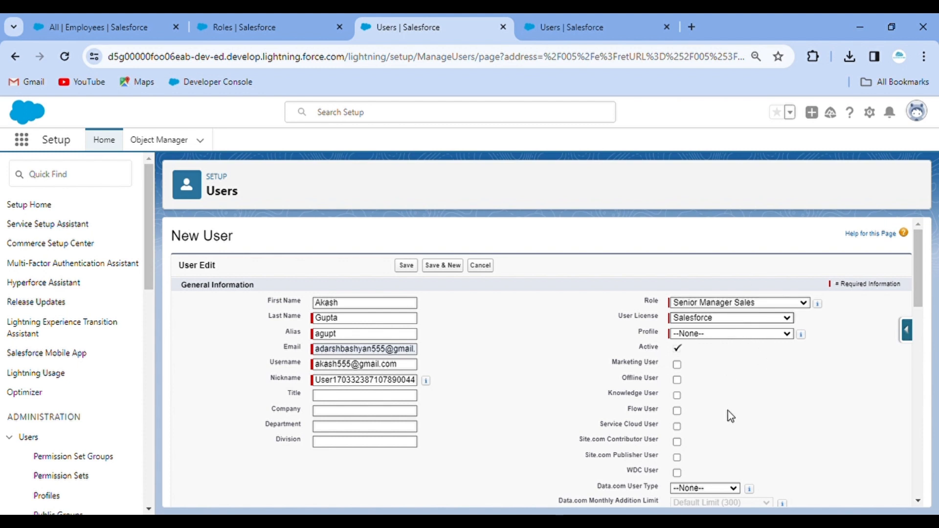
{"action": "left_click", "coordinate": [728, 410]}
{"action": "left_click", "coordinate": [712, 346]}
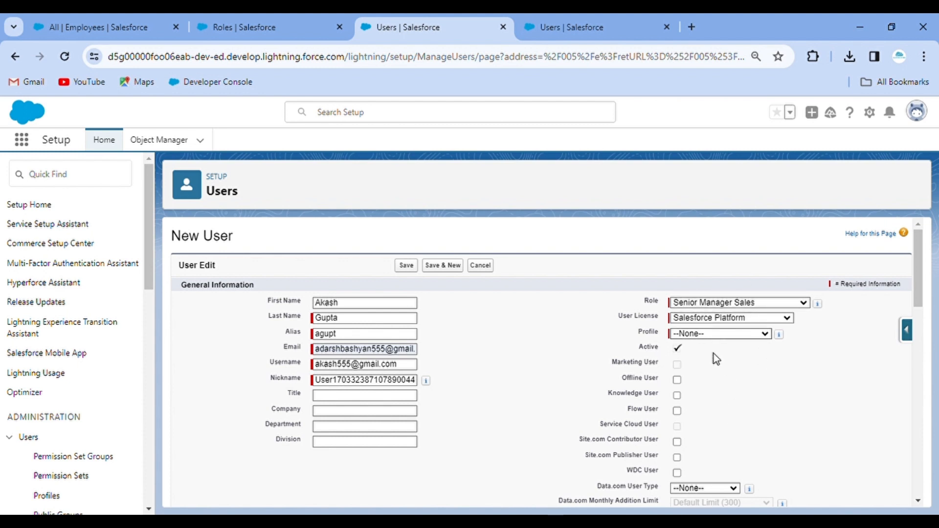
{"action": "left_click", "coordinate": [715, 354]}
{"action": "left_click", "coordinate": [516, 197]}
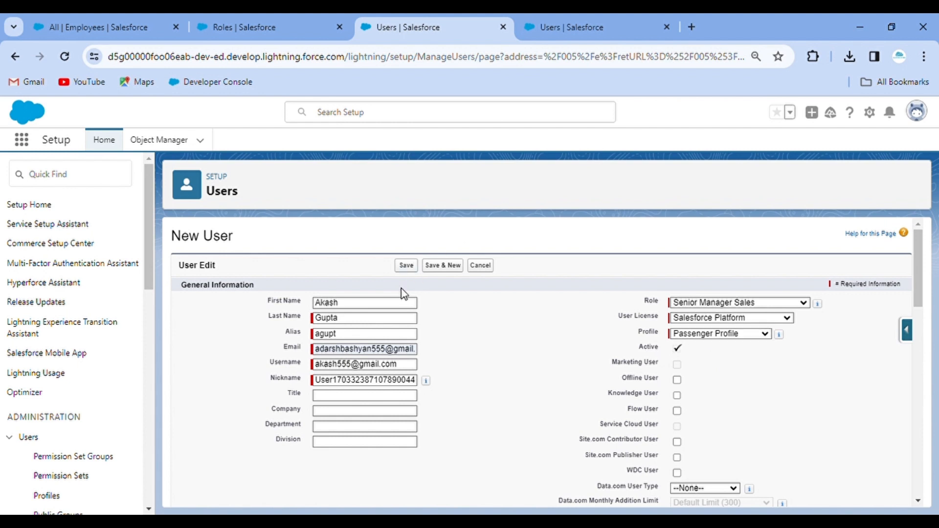
{"action": "left_click", "coordinate": [405, 265]}
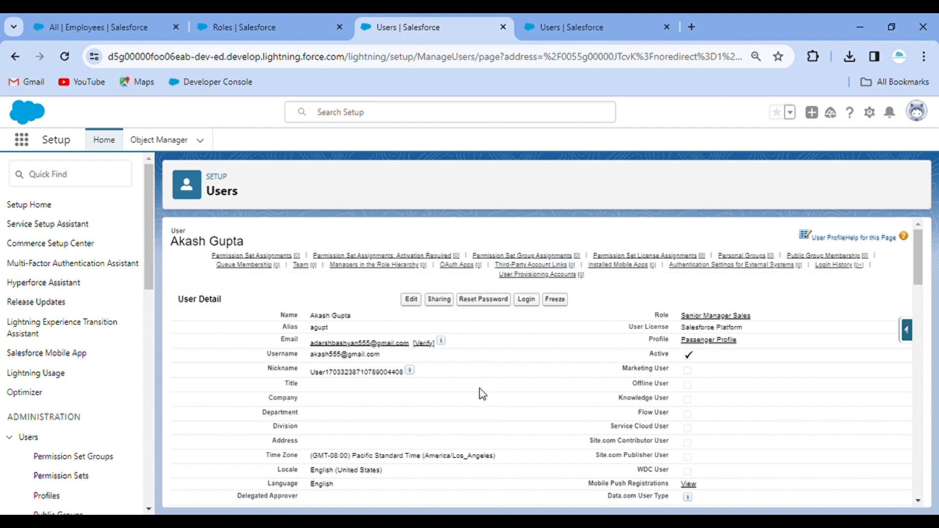
As the new user, open Employees and pin the All list view, which shows no records.
{"action": "left_click", "coordinate": [527, 299]}
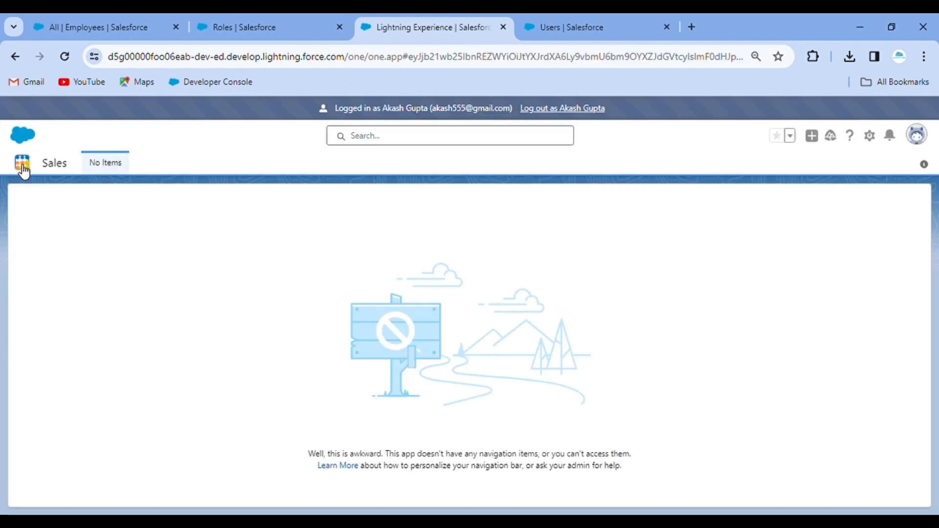
{"action": "left_click", "coordinate": [20, 166]}
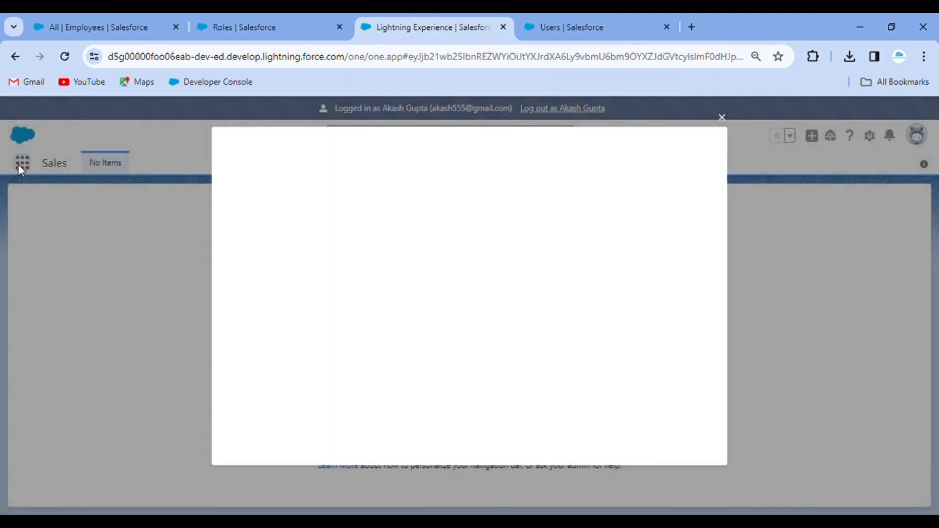
{"action": "left_click", "coordinate": [723, 117]}
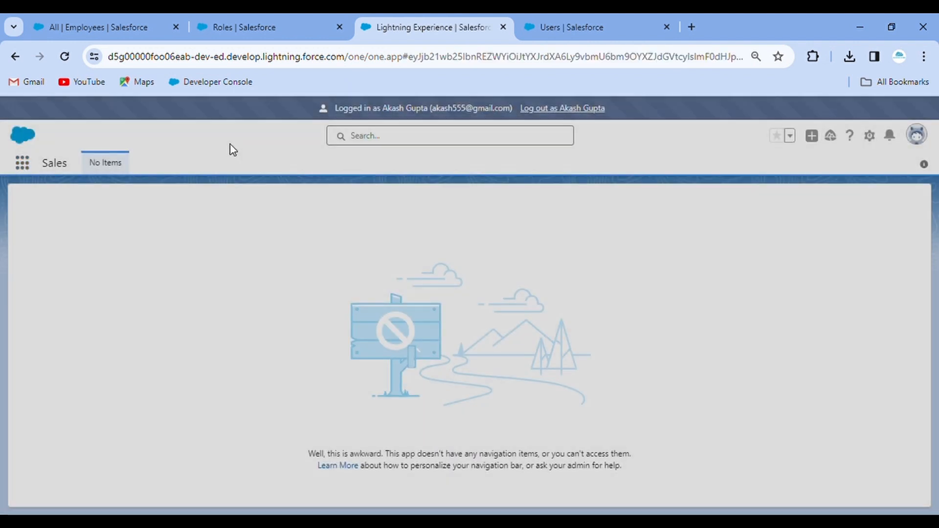
{"action": "left_click", "coordinate": [22, 166]}
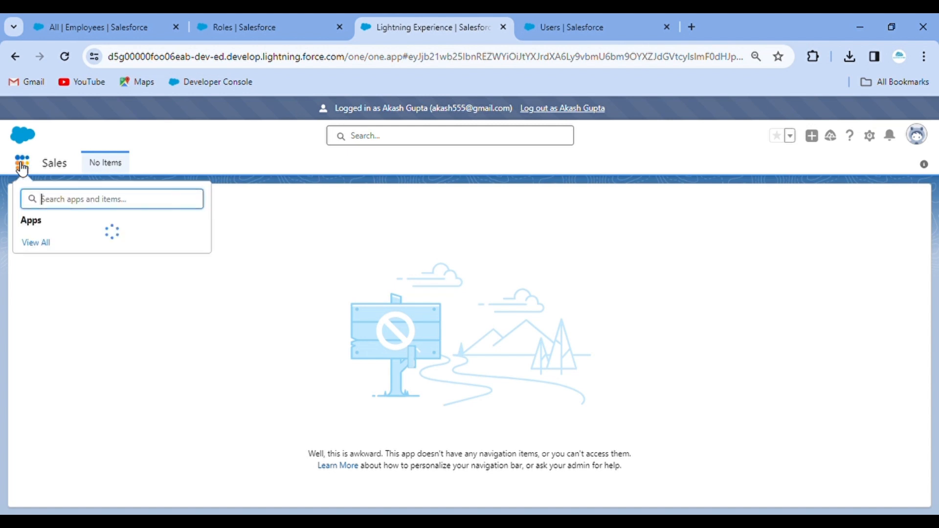
{"action": "type", "text": "emplo"}
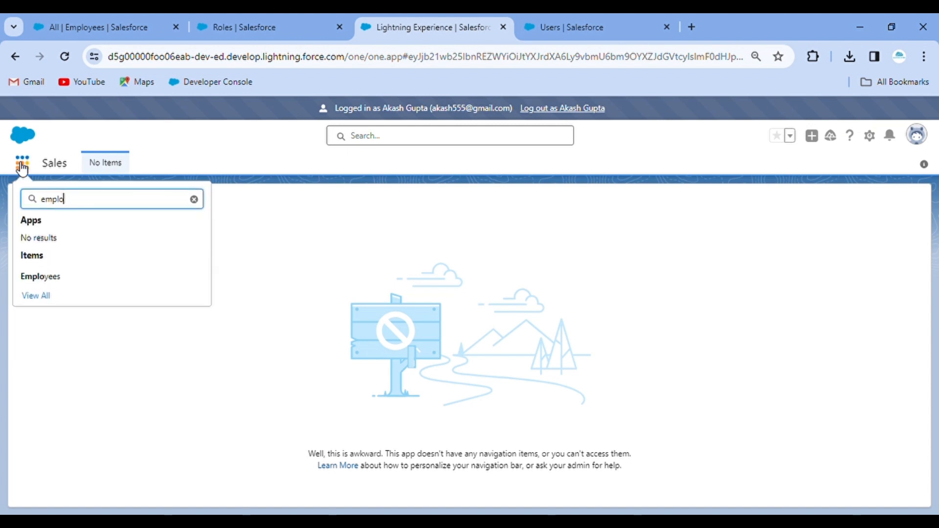
{"action": "left_click", "coordinate": [60, 279]}
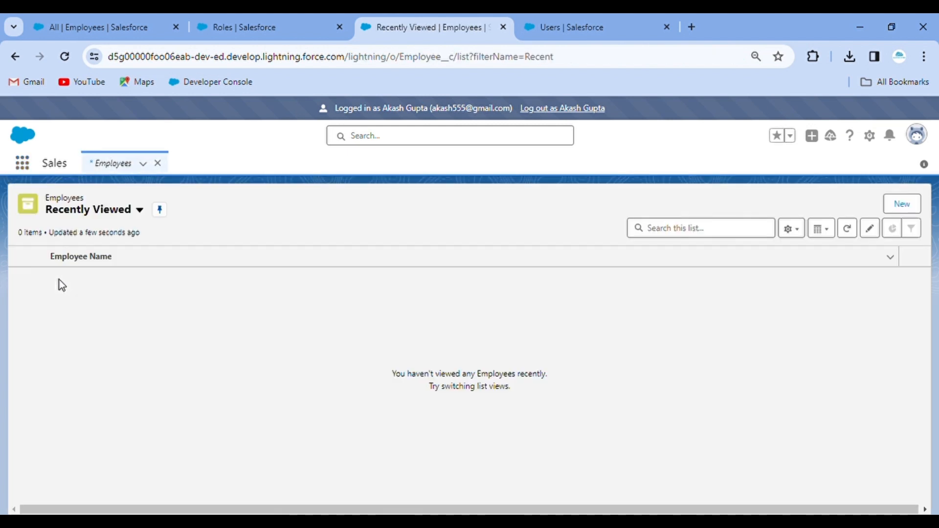
{"action": "left_click", "coordinate": [140, 211]}
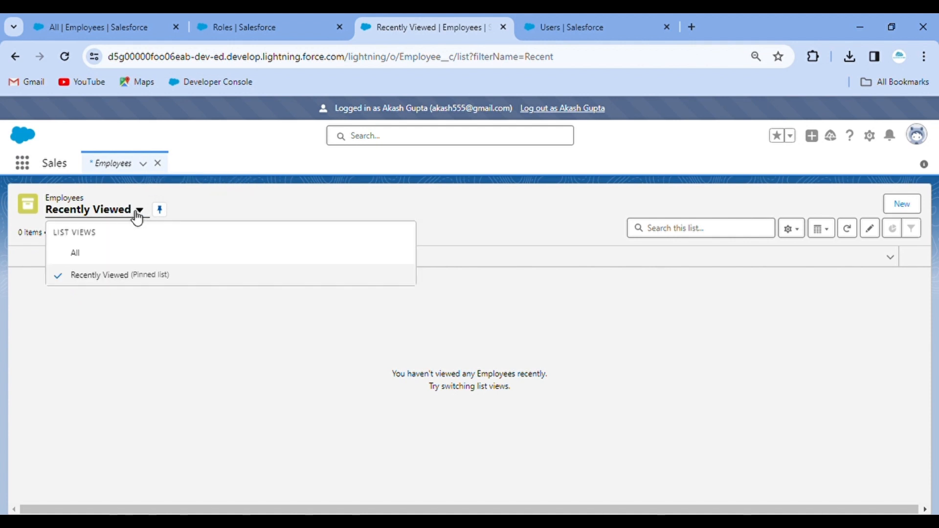
{"action": "left_click", "coordinate": [95, 254]}
{"action": "left_click", "coordinate": [94, 210]}
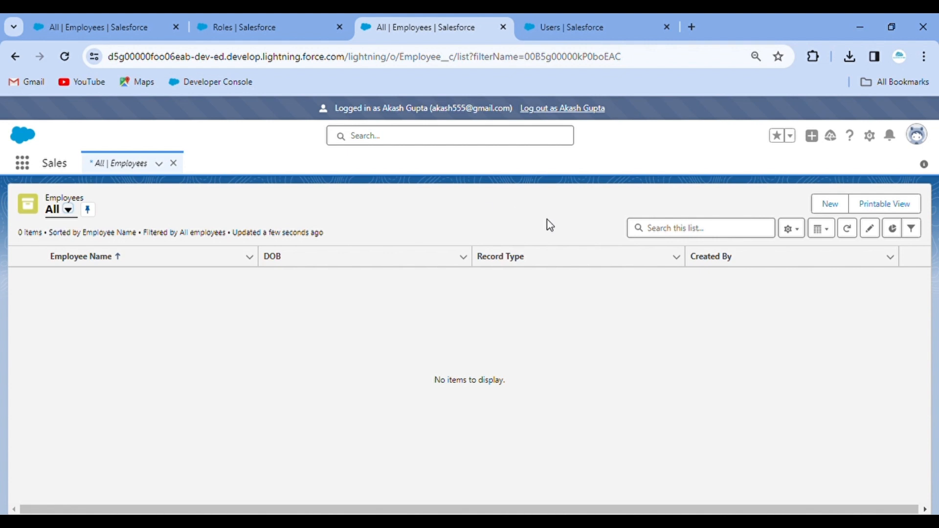
Log out of the new user's session and sign back in as the administrator.
{"action": "left_click", "coordinate": [561, 110]}
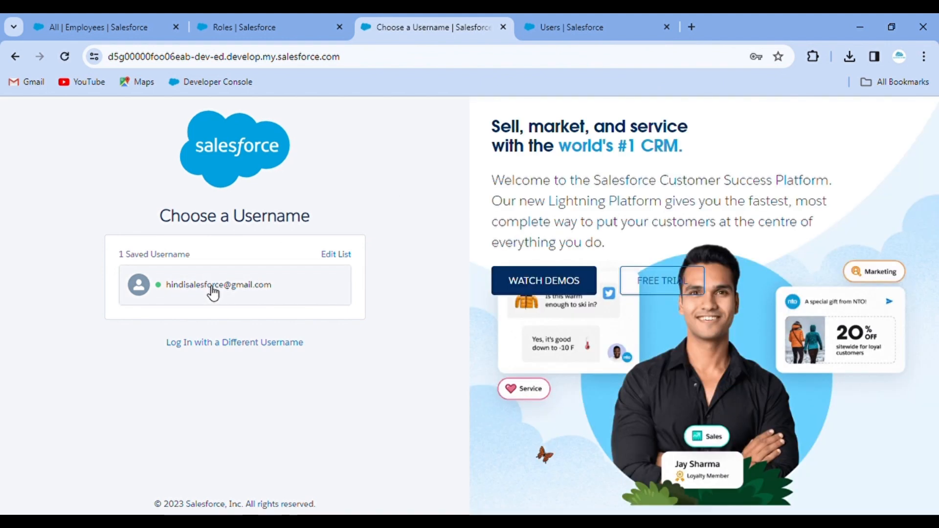
{"action": "left_click", "coordinate": [213, 293]}
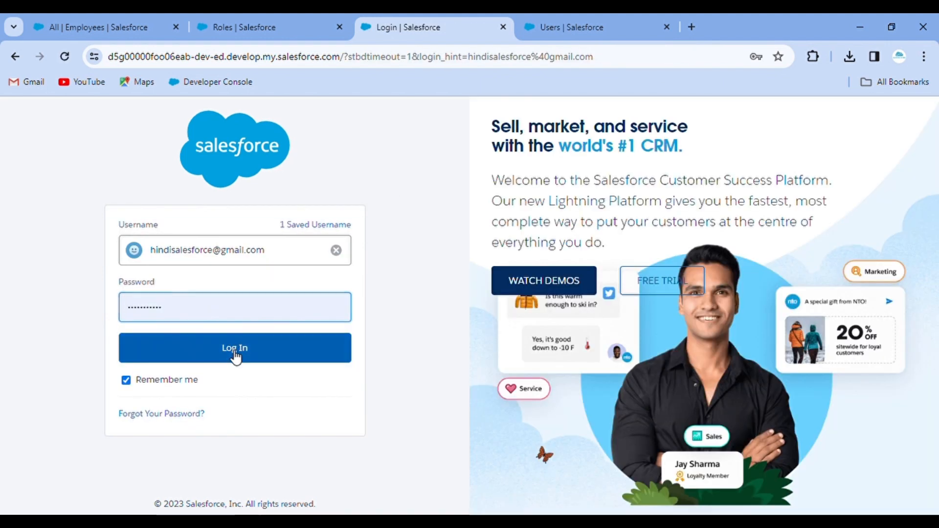
{"action": "left_click", "coordinate": [234, 353]}
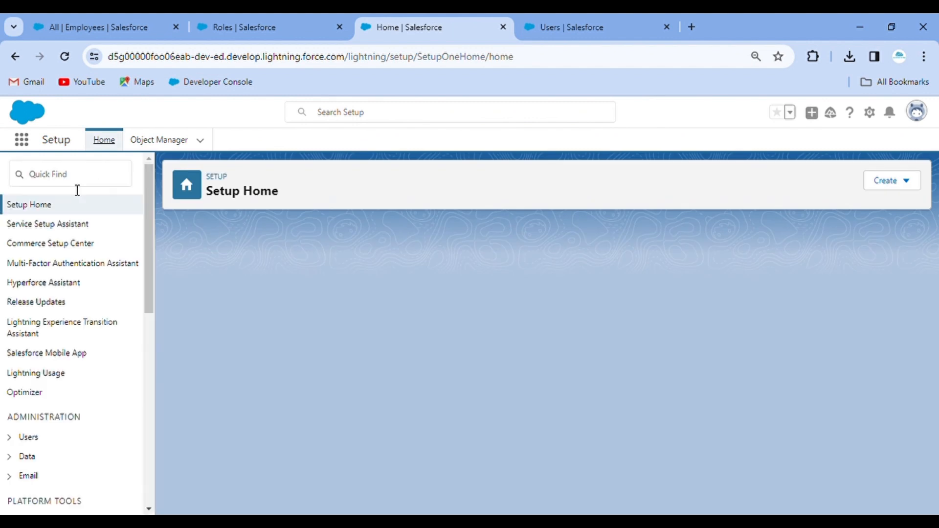
Open Sharing Settings and start a new rule under Employee Sharing Rules.
{"action": "type", "text": "sh"}
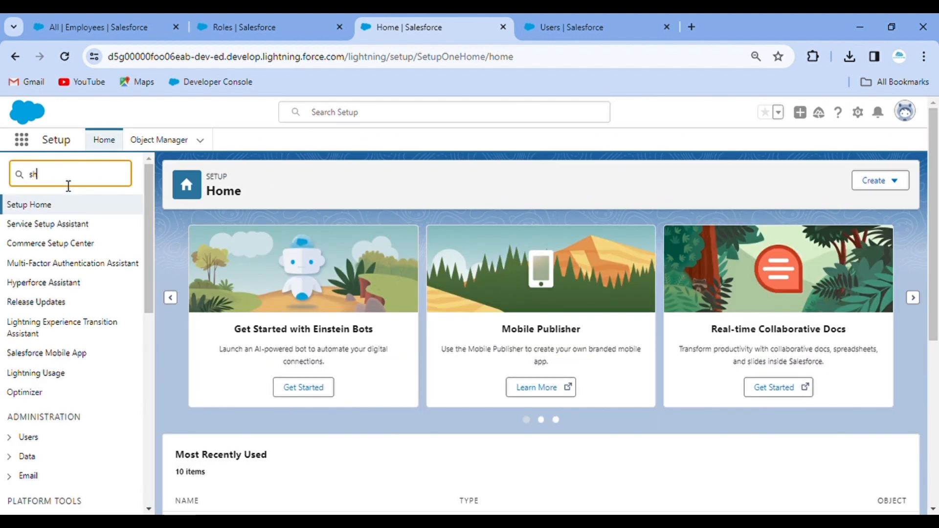
{"action": "type", "text": "arin"}
{"action": "left_click", "coordinate": [66, 262]}
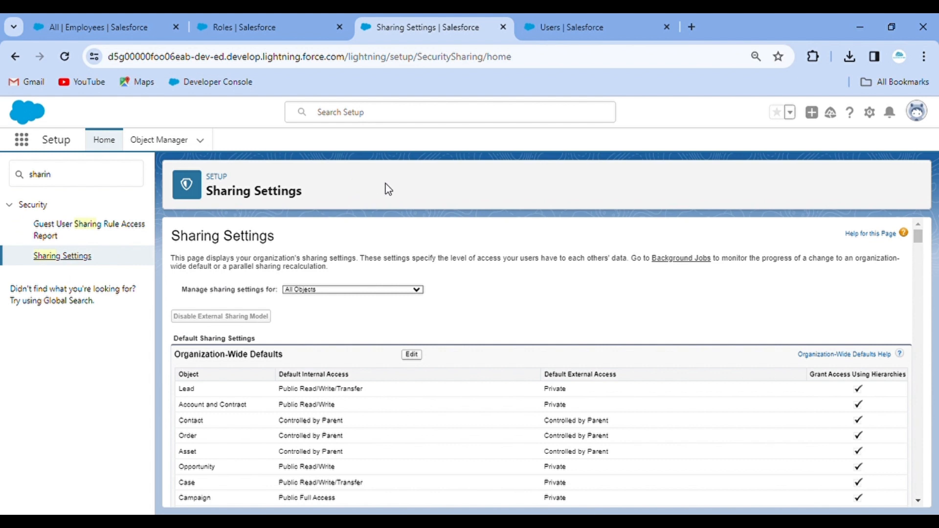
{"action": "key", "text": "ctrl+f"}
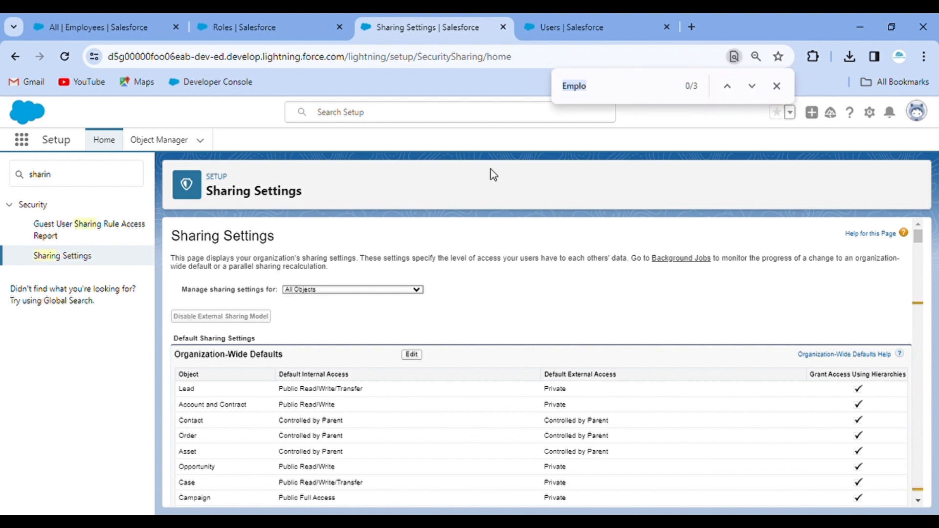
{"action": "key", "text": "Return"}
{"action": "key", "text": "Return"}
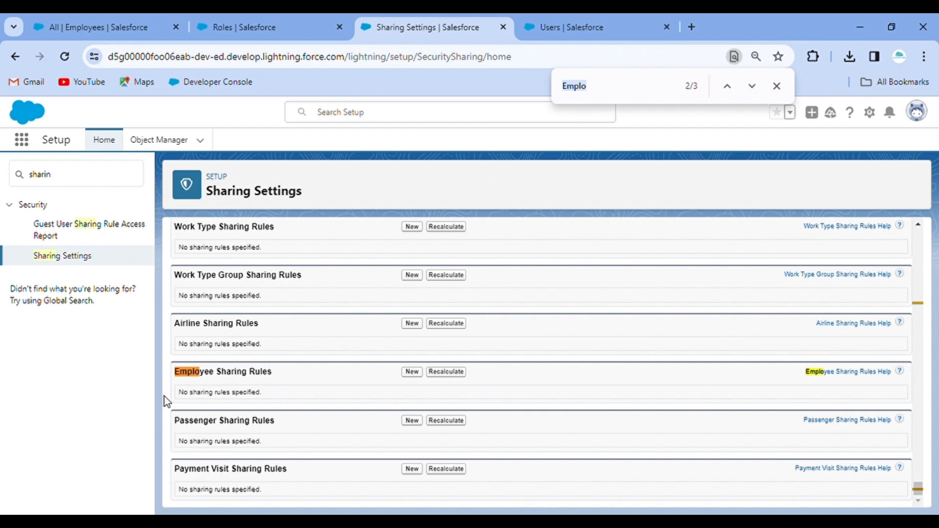
{"action": "scroll", "coordinate": [268, 379], "scroll_direction": "up", "scroll_amount": 1}
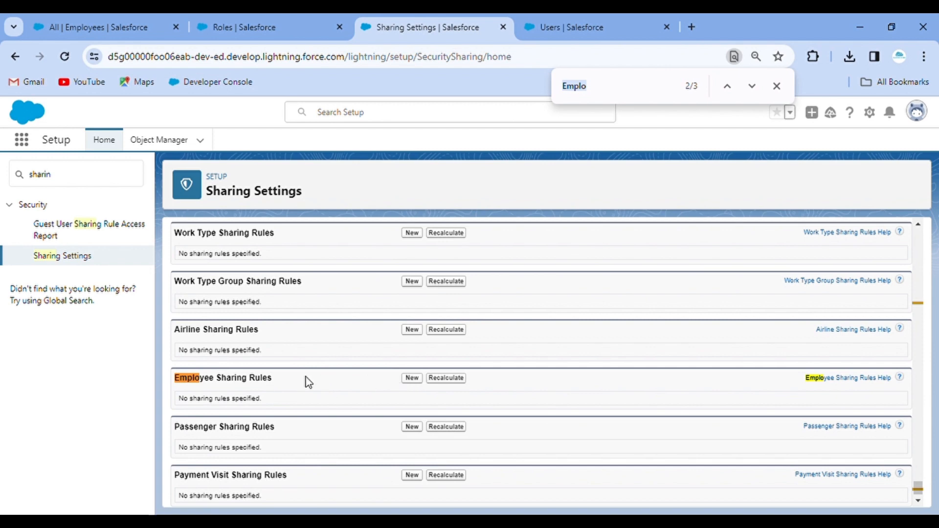
{"action": "left_click", "coordinate": [417, 380]}
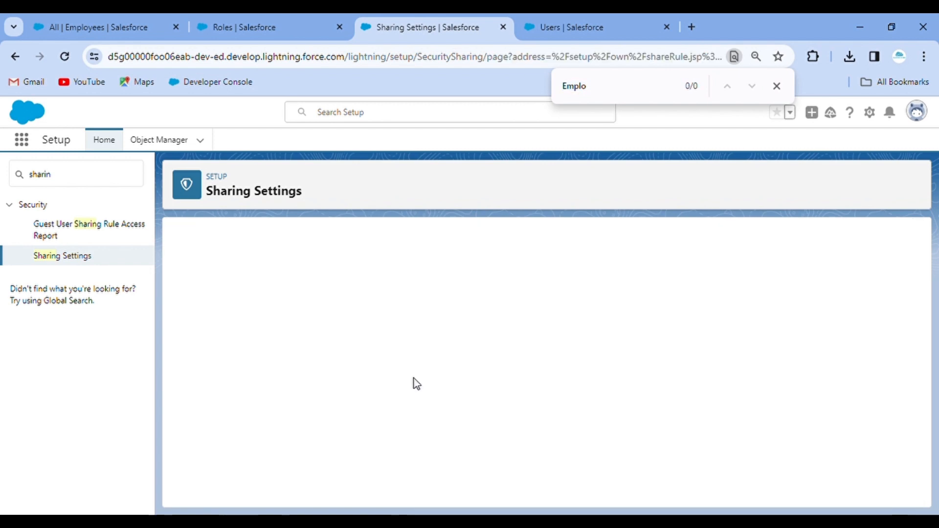
Label the rule 'Sharing Records to Sales Serior Manger' and keep it based on record owner.
{"action": "left_click", "coordinate": [346, 338]}
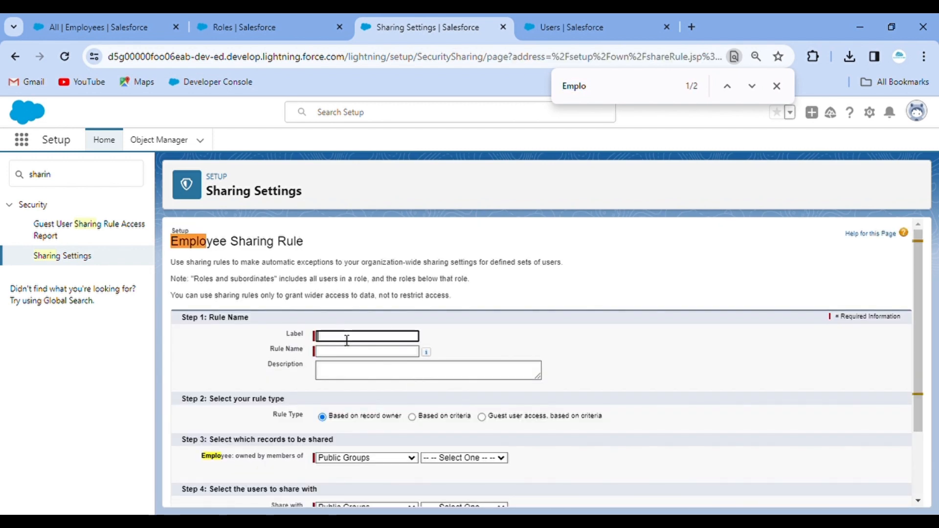
{"action": "type", "text": "Sharing Records to Sales S"}
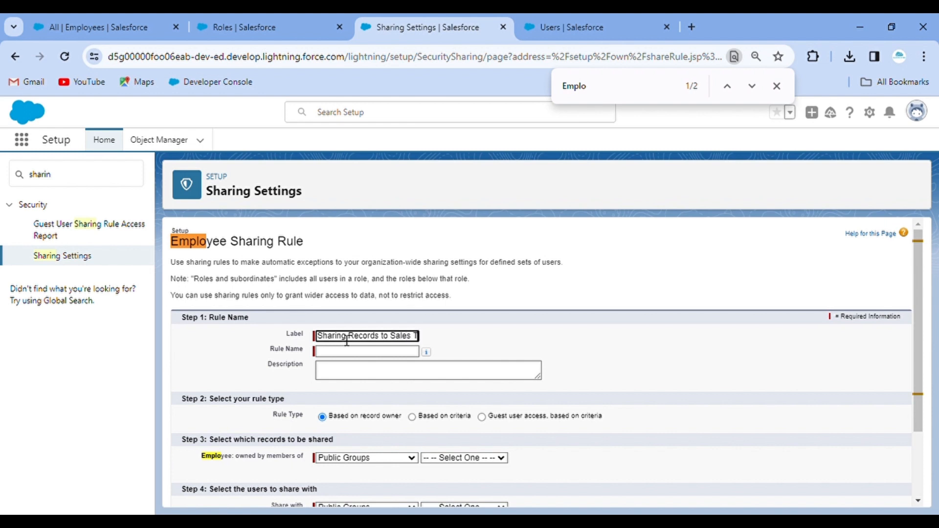
{"action": "type", "text": "er"}
{"action": "type", "text": "ior Mang"}
{"action": "type", "text": "er"}
{"action": "left_click", "coordinate": [503, 329]}
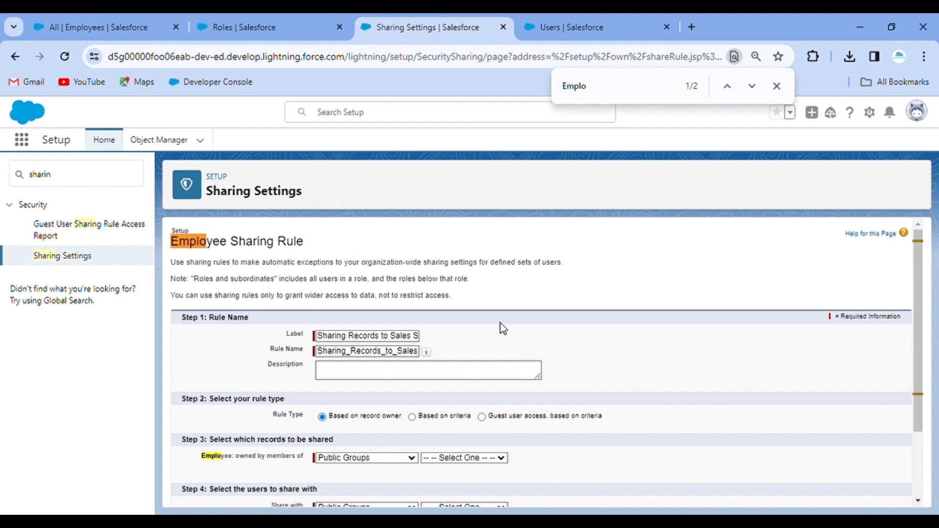
{"action": "left_click", "coordinate": [369, 378]}
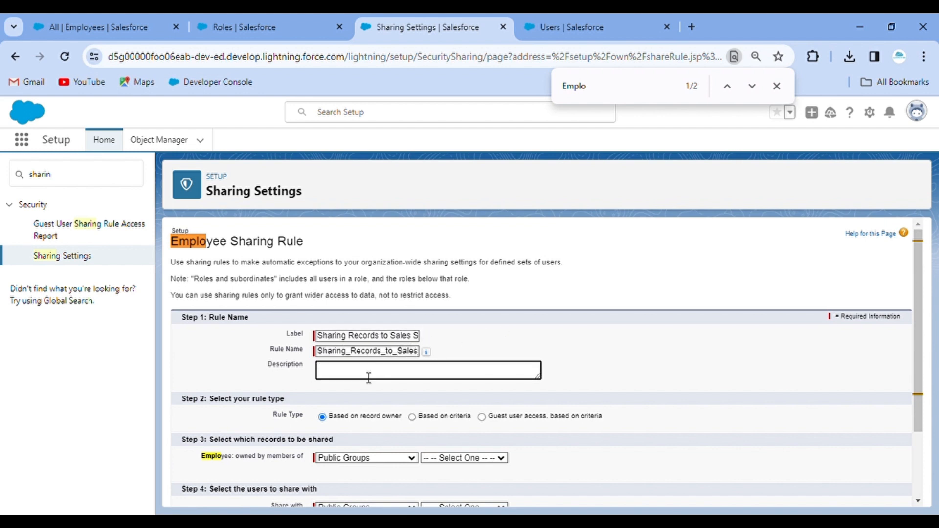
{"action": "scroll", "coordinate": [368, 342], "scroll_direction": "down", "scroll_amount": 2}
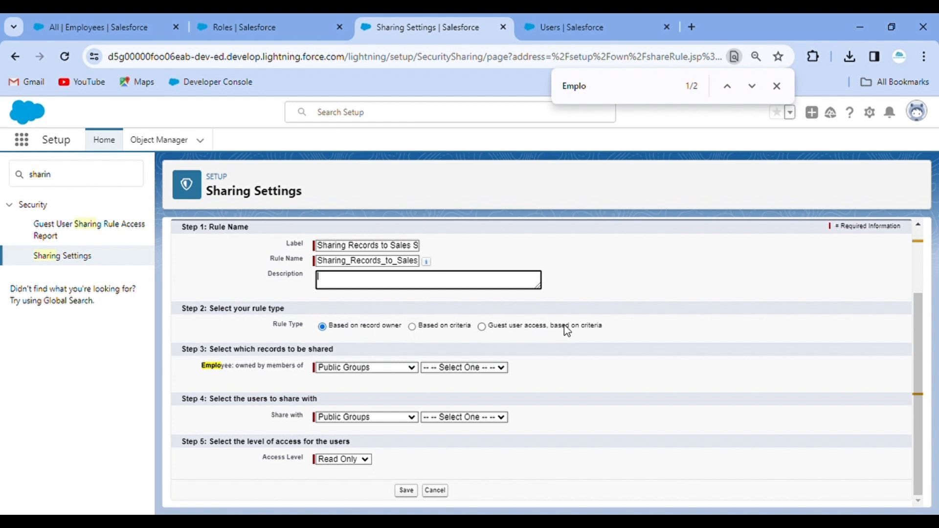
{"action": "left_click", "coordinate": [412, 326]}
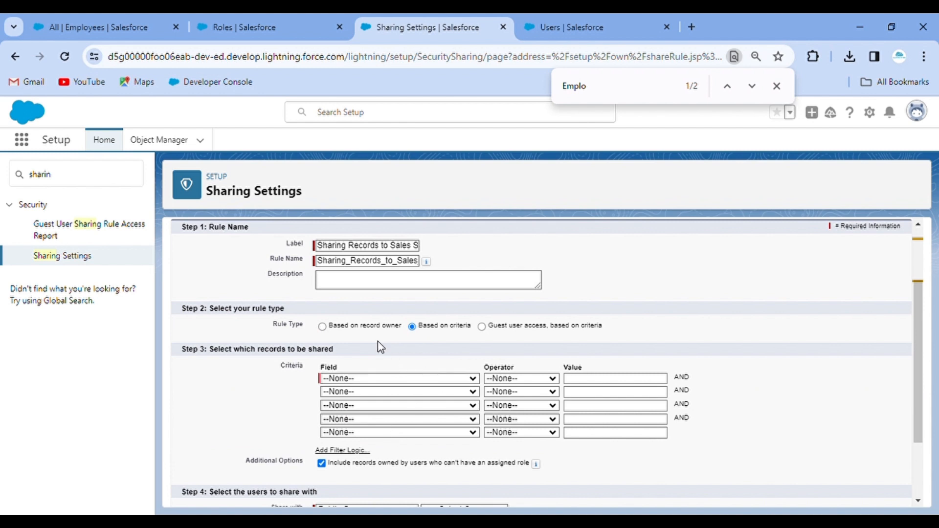
{"action": "left_click", "coordinate": [322, 326]}
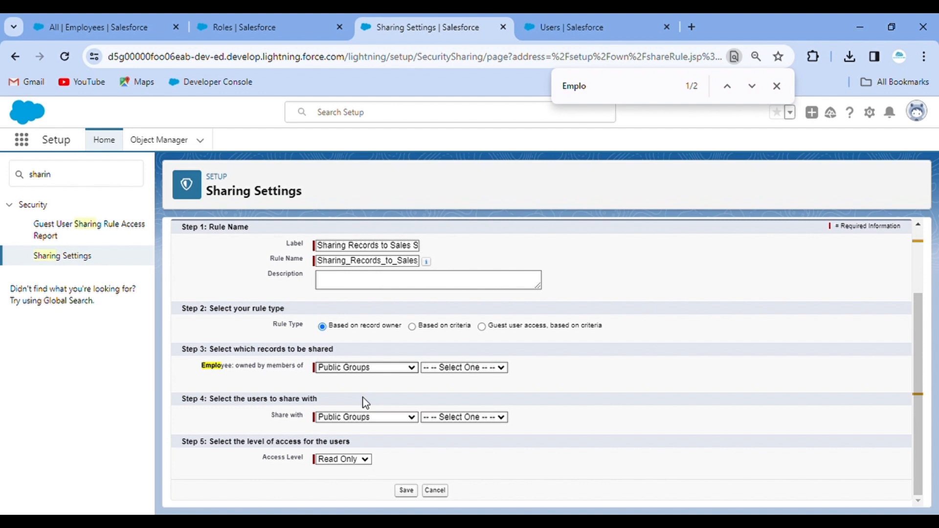
Share records owned by Senior Manager with role Senior Manager Sales at Read/Write, and save.
{"action": "left_click", "coordinate": [368, 392]}
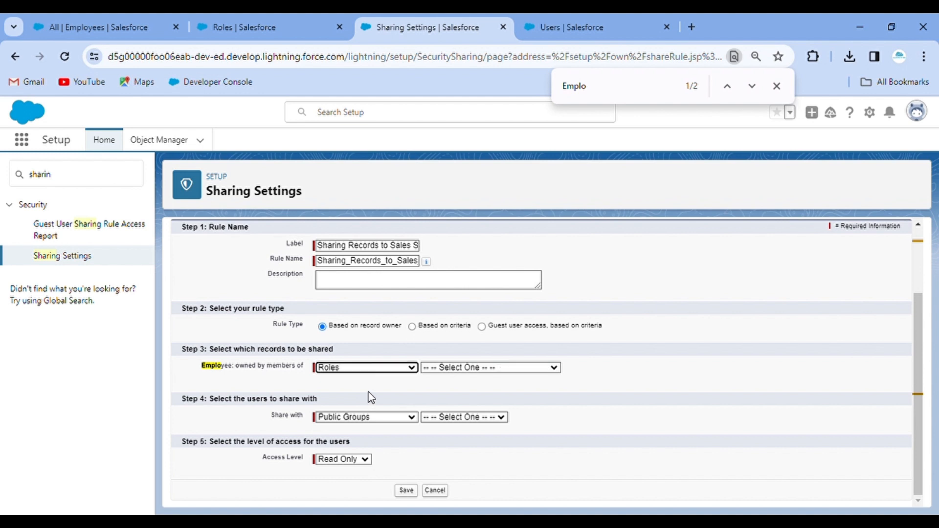
{"action": "left_click", "coordinate": [482, 368]}
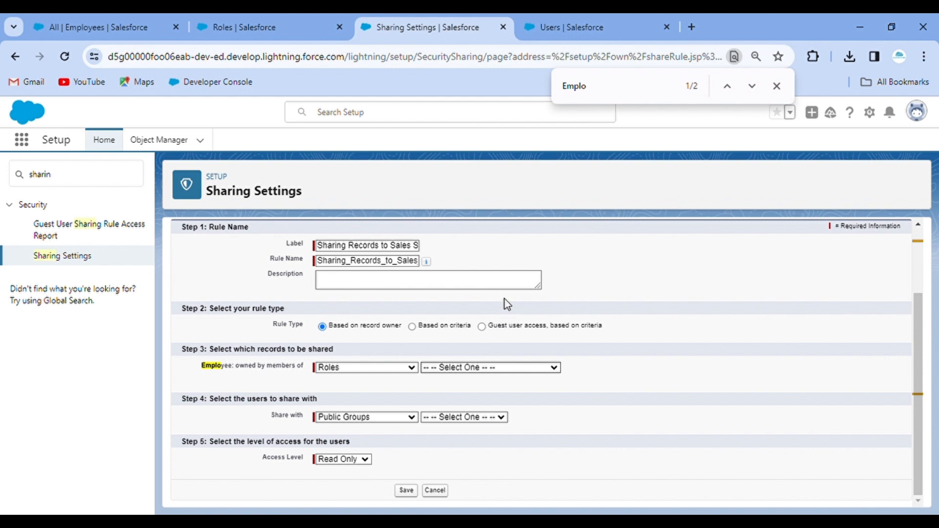
{"action": "left_click", "coordinate": [535, 368]}
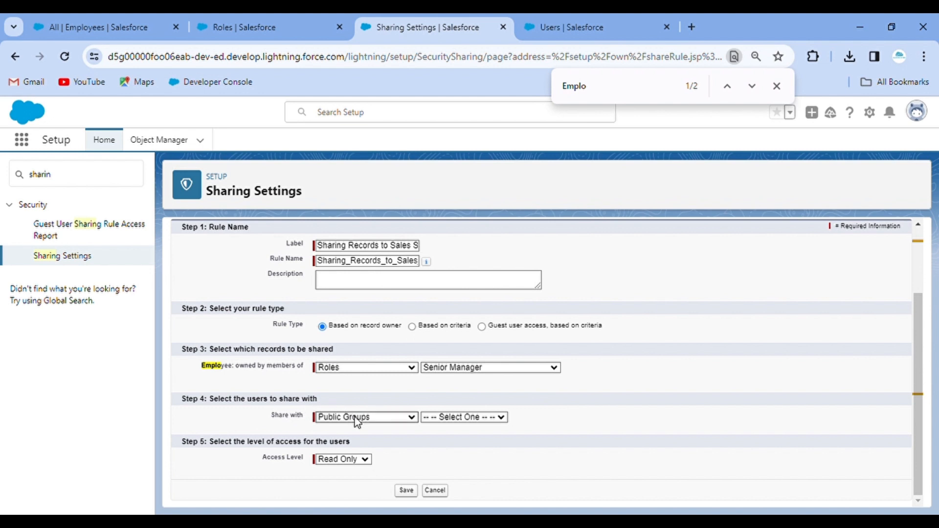
{"action": "left_click", "coordinate": [360, 442]}
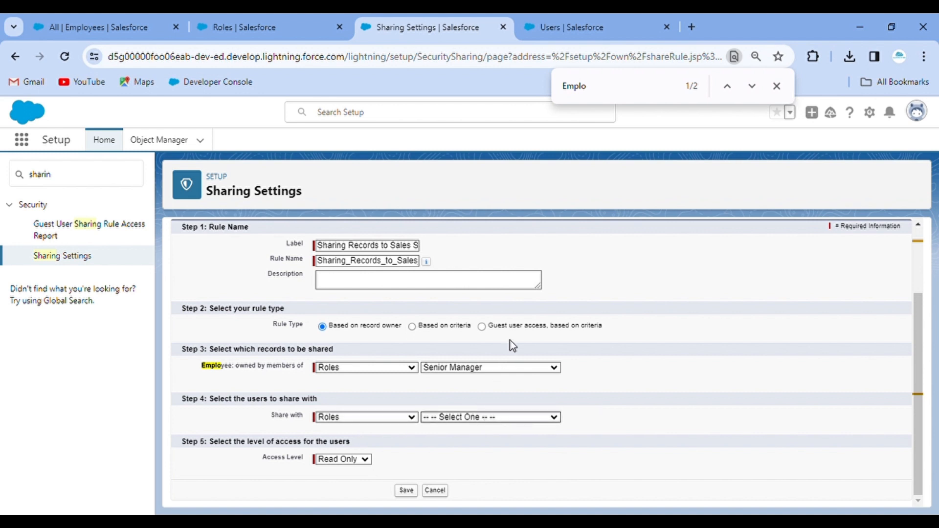
{"action": "left_click", "coordinate": [498, 388]}
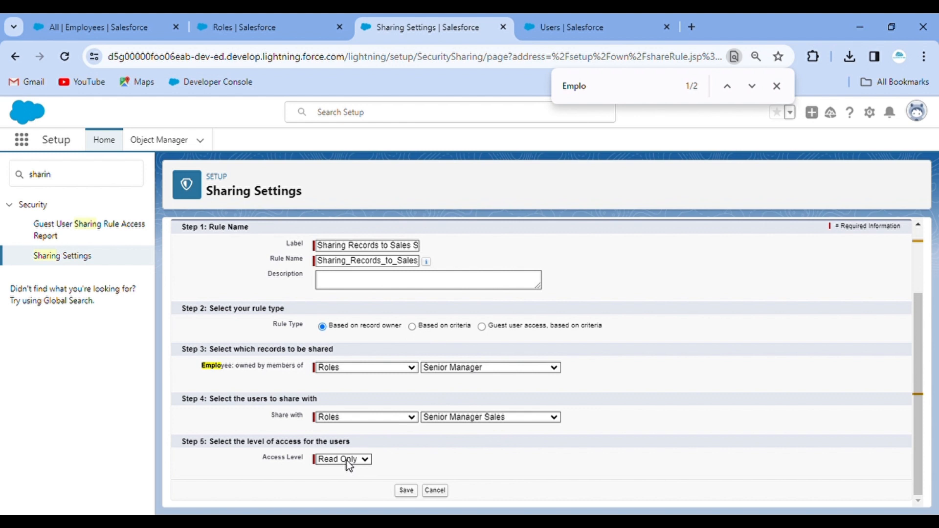
{"action": "left_click", "coordinate": [348, 483]}
{"action": "left_click", "coordinate": [406, 491]}
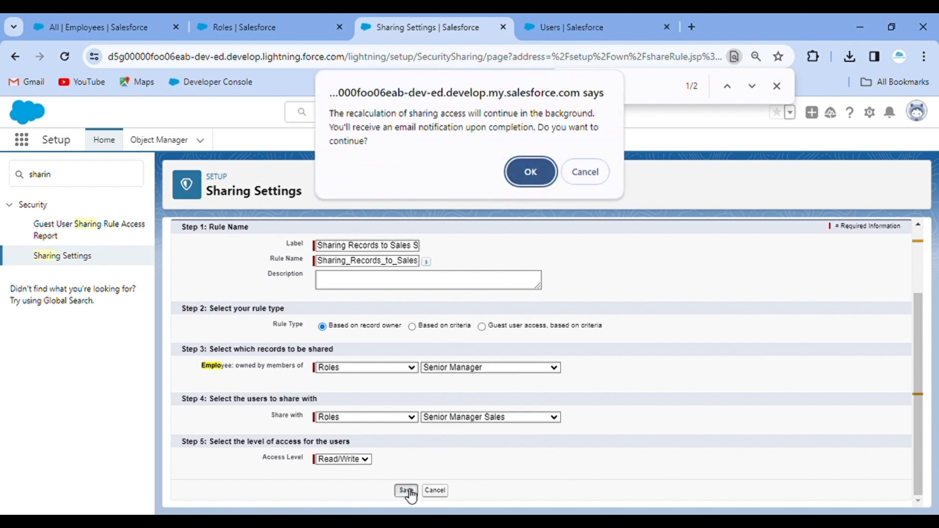
Confirm the sharing recalculation, then log in as the Senior Manager Sales user from Setup Users.
{"action": "left_click", "coordinate": [532, 173]}
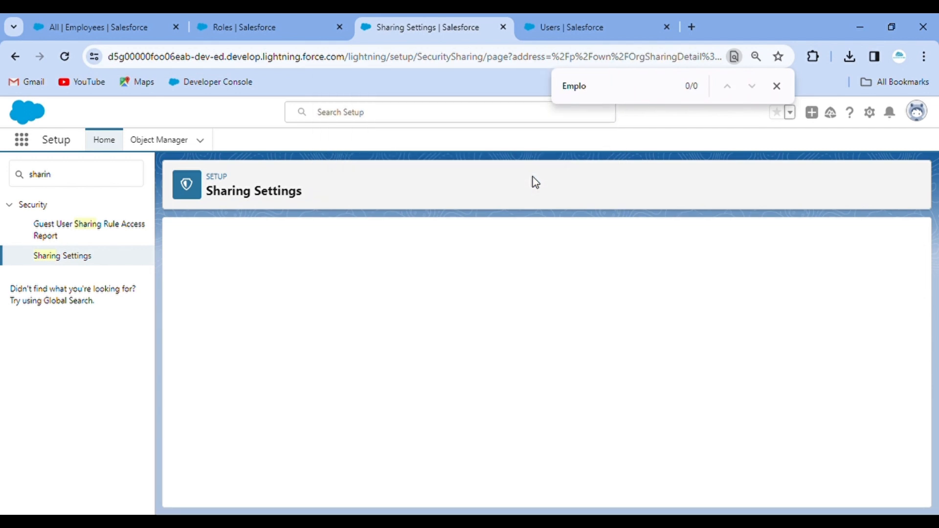
{"action": "key", "text": "Return"}
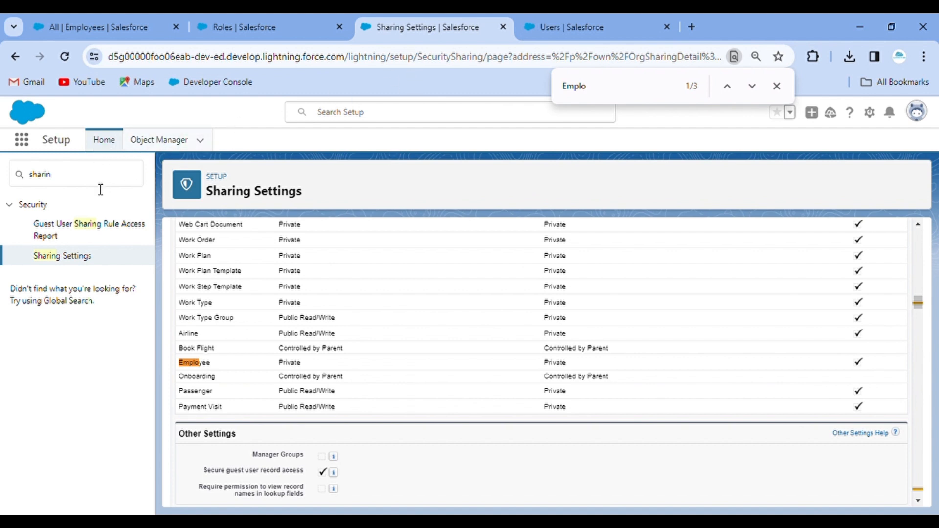
{"action": "left_click", "coordinate": [86, 181]}
{"action": "key", "text": "BackSpace"}
{"action": "key", "text": "BackSpace"}
{"action": "key", "text": "BackSpace"}
{"action": "key", "text": "BackSpace"}
{"action": "key", "text": "BackSpace"}
{"action": "key", "text": "BackSpace"}
{"action": "type", "text": "akas"}
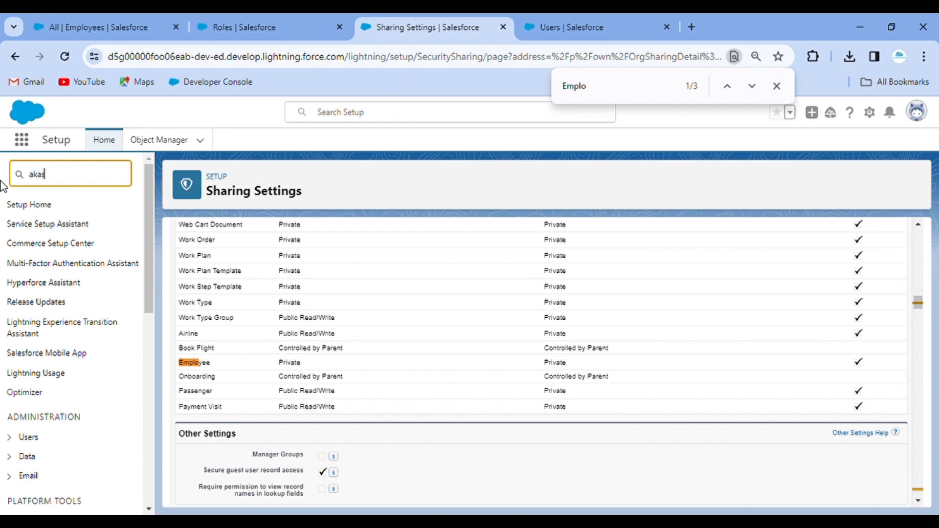
{"action": "type", "text": "h"}
{"action": "key", "text": "BackSpace"}
{"action": "key", "text": "BackSpace"}
{"action": "key", "text": "BackSpace"}
{"action": "key", "text": "BackSpace"}
{"action": "type", "text": "user"}
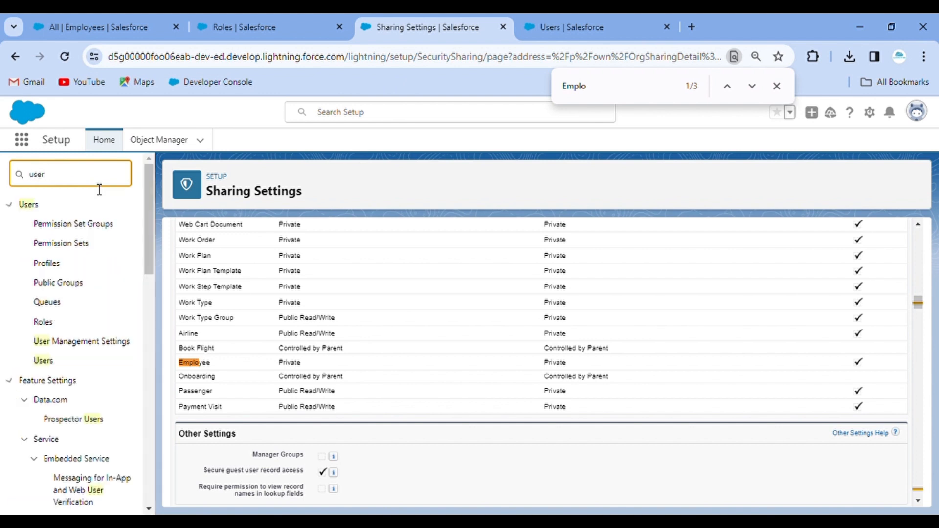
{"action": "left_click", "coordinate": [45, 362]}
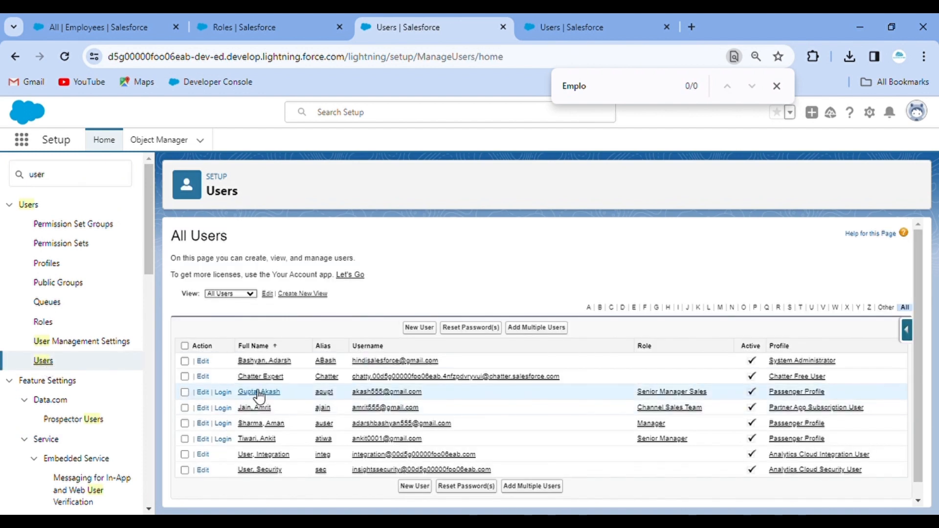
{"action": "left_click", "coordinate": [224, 392]}
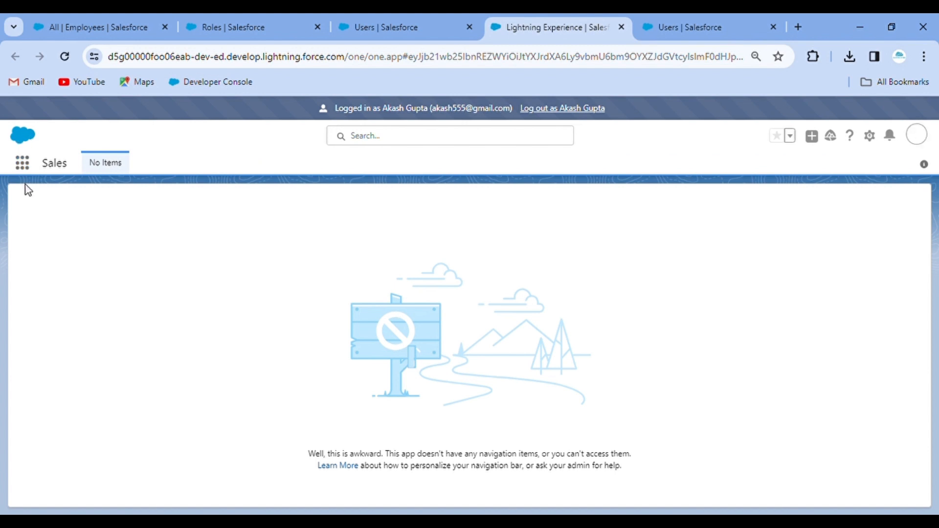
Open Employees via App Launcher to see the two Technician records, then log out.
{"action": "left_click", "coordinate": [23, 167]}
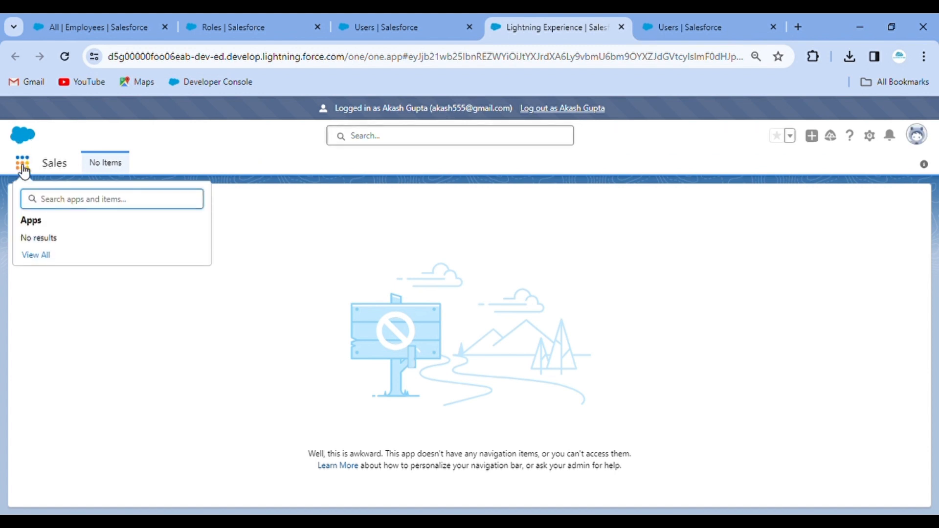
{"action": "type", "text": "employ"}
{"action": "left_click", "coordinate": [49, 277]}
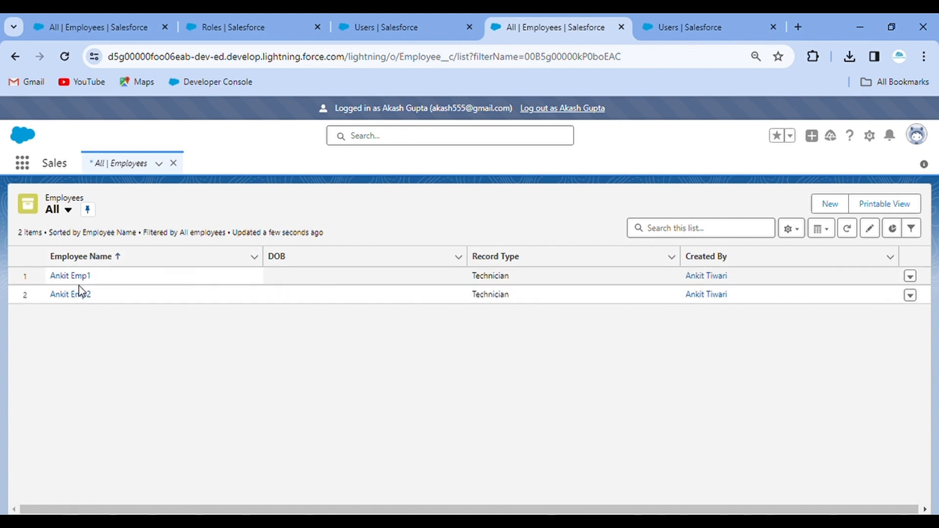
{"action": "left_click", "coordinate": [575, 109]}
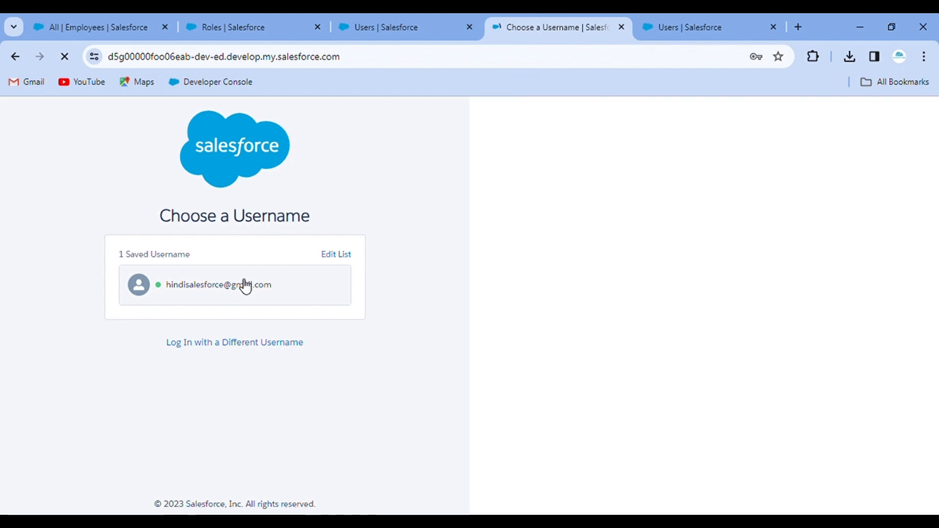
Sign back in as the administrator using the saved username.
{"action": "left_click", "coordinate": [244, 285]}
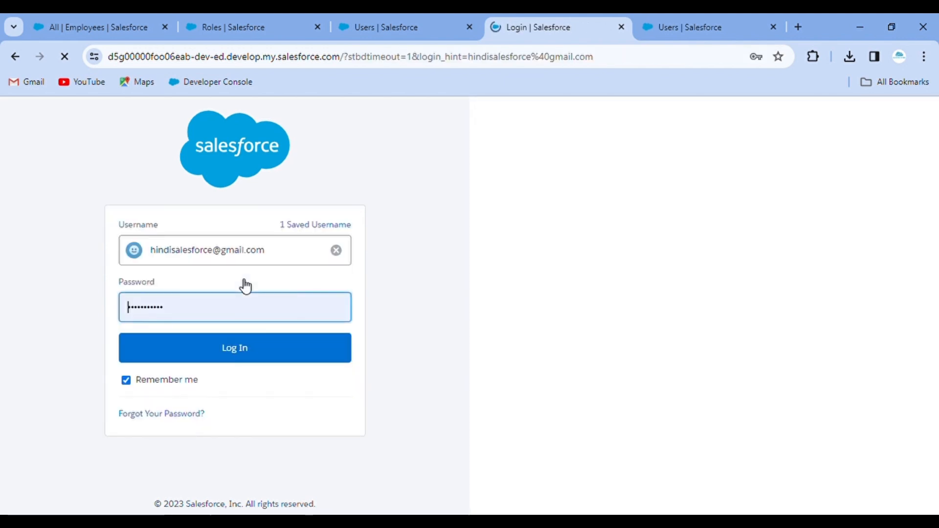
{"action": "left_click", "coordinate": [245, 360]}
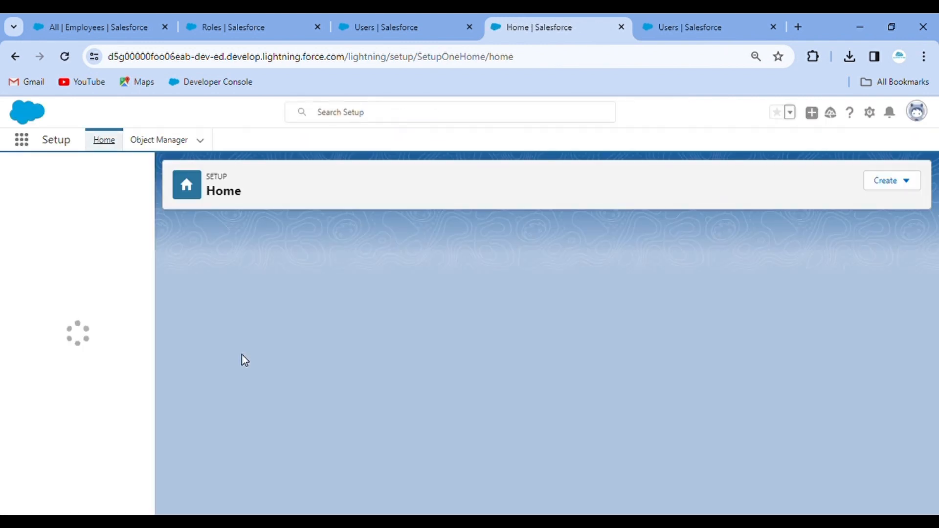
{"action": "scroll", "coordinate": [286, 431], "scroll_direction": "down", "scroll_amount": 3}
{"action": "scroll", "coordinate": [286, 432], "scroll_direction": "down", "scroll_amount": 2}
{"action": "scroll", "coordinate": [202, 363], "scroll_direction": "up", "scroll_amount": 3}
{"action": "scroll", "coordinate": [214, 421], "scroll_direction": "down", "scroll_amount": 1}
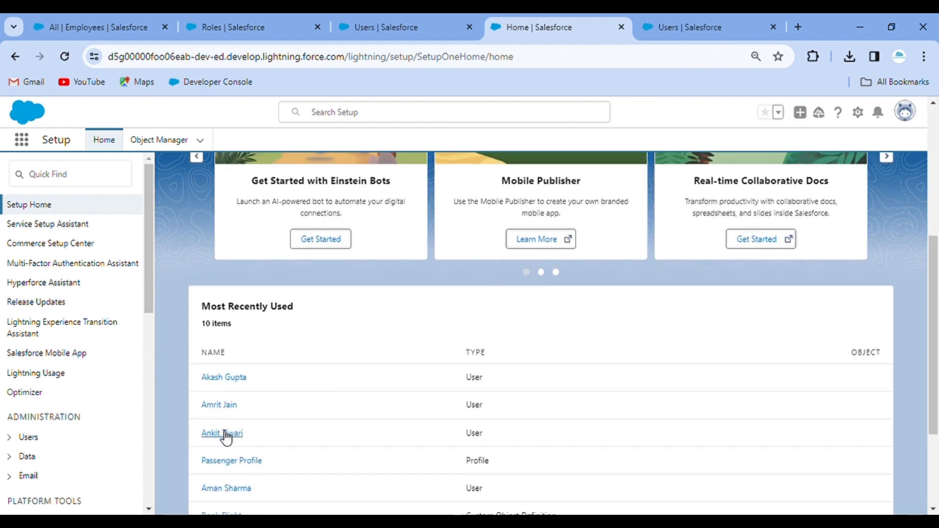
Open the Senior Manager user's details and log in as that user.
{"action": "left_click", "coordinate": [226, 434]}
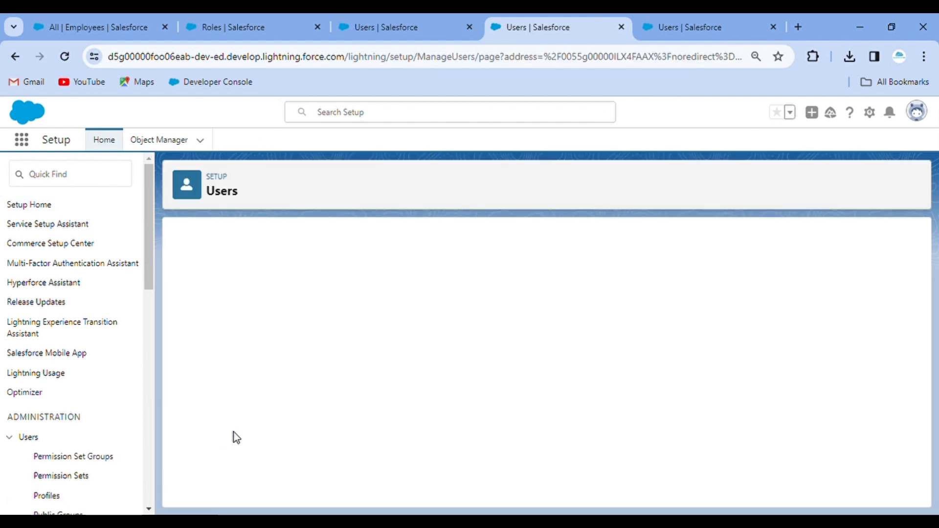
{"action": "mouse_move", "coordinate": [466, 287]}
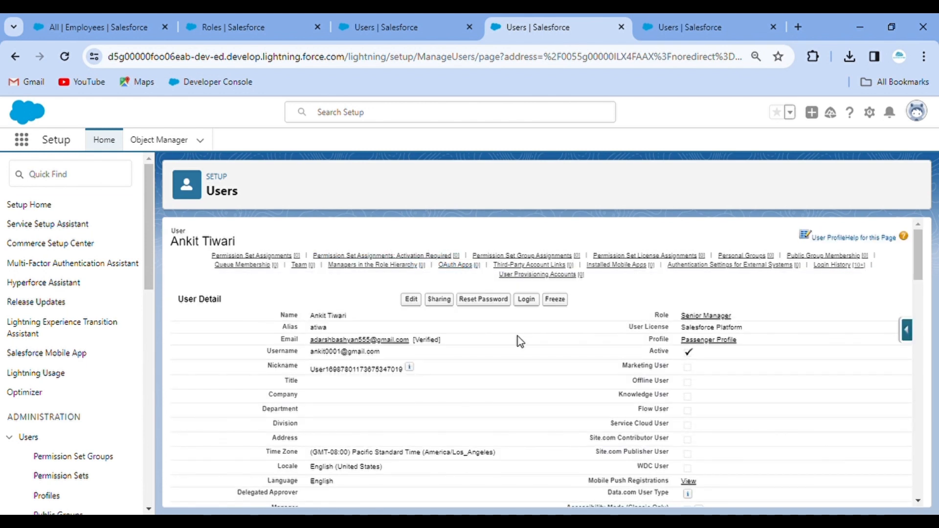
{"action": "left_click", "coordinate": [527, 300]}
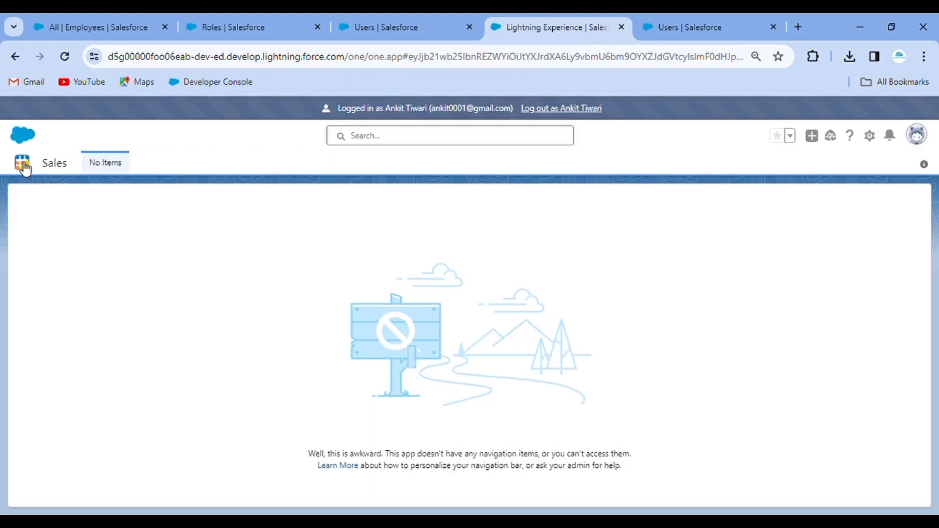
Open the Senior Manager user's Employees list via App Launcher search.
{"action": "left_click", "coordinate": [23, 164]}
{"action": "type", "text": "emplo"}
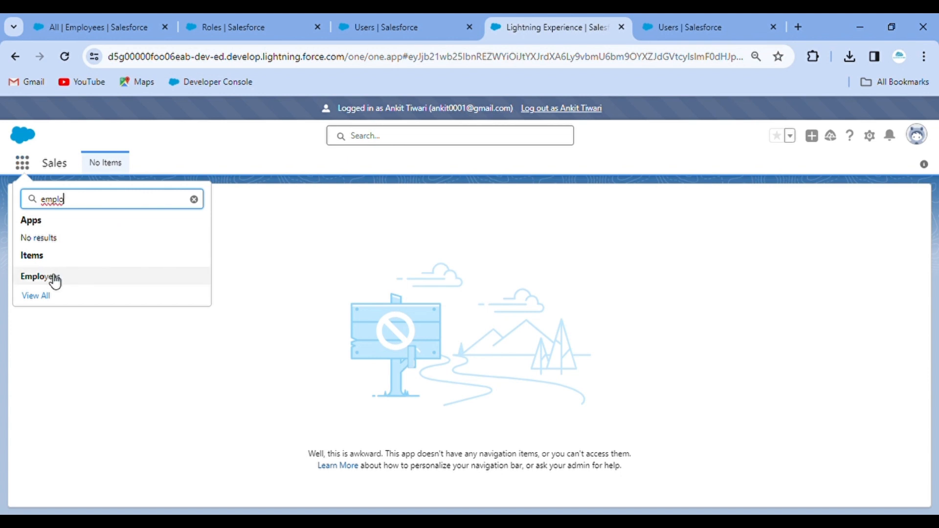
{"action": "left_click", "coordinate": [55, 279]}
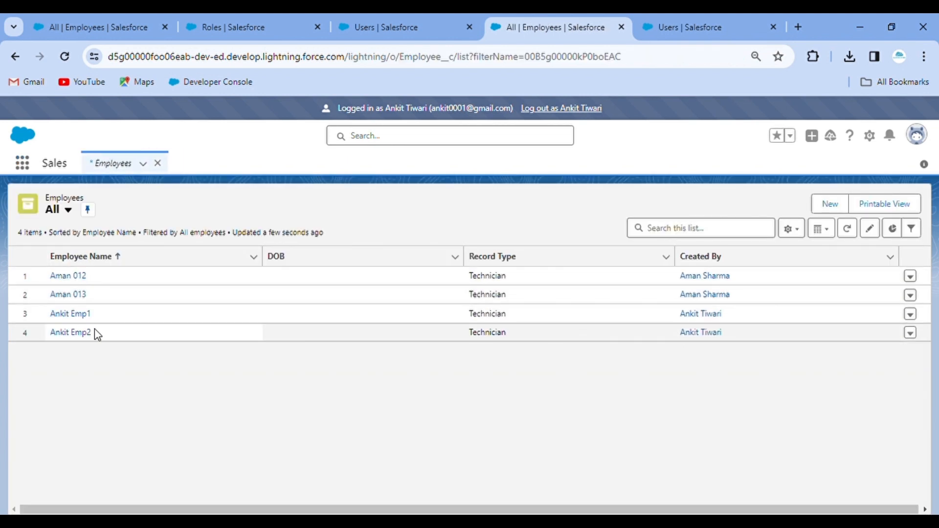
Log out of the Senior Manager session and sign back in as administrator.
{"action": "left_click", "coordinate": [555, 106]}
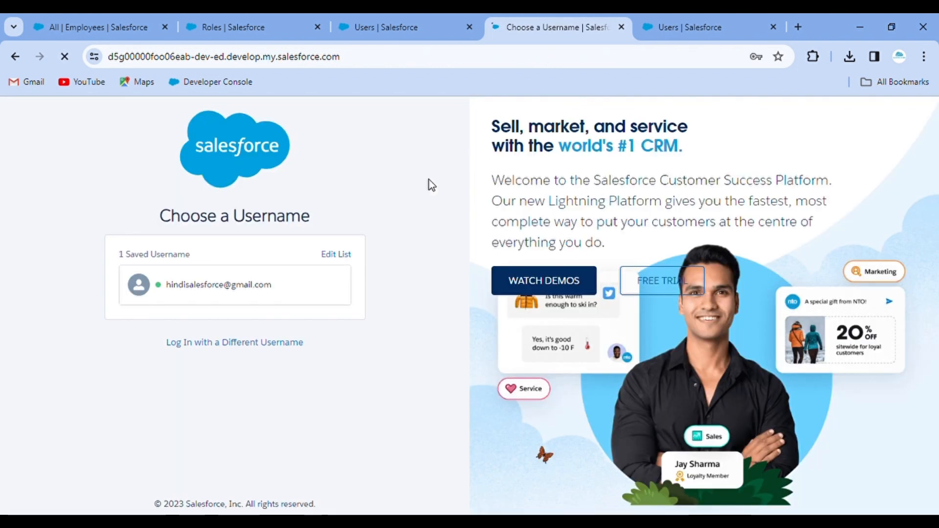
{"action": "left_click", "coordinate": [254, 287]}
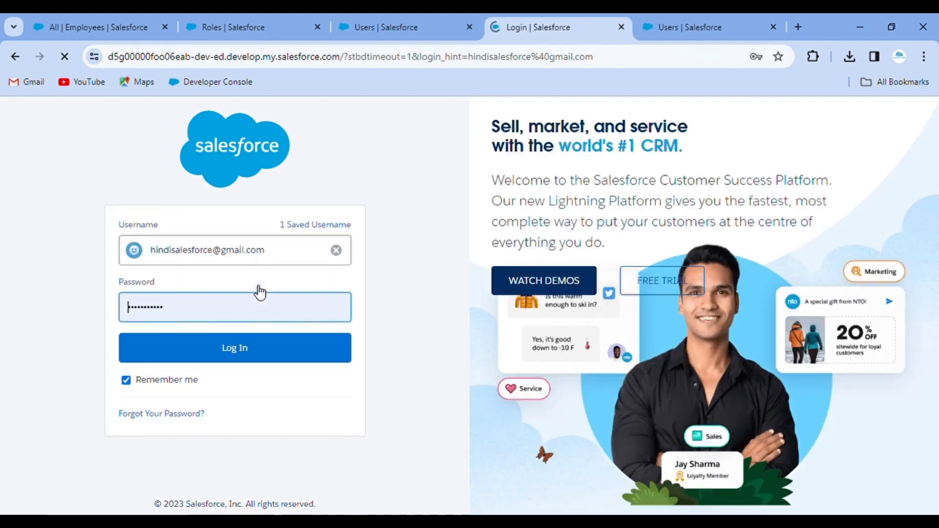
{"action": "left_click", "coordinate": [226, 351]}
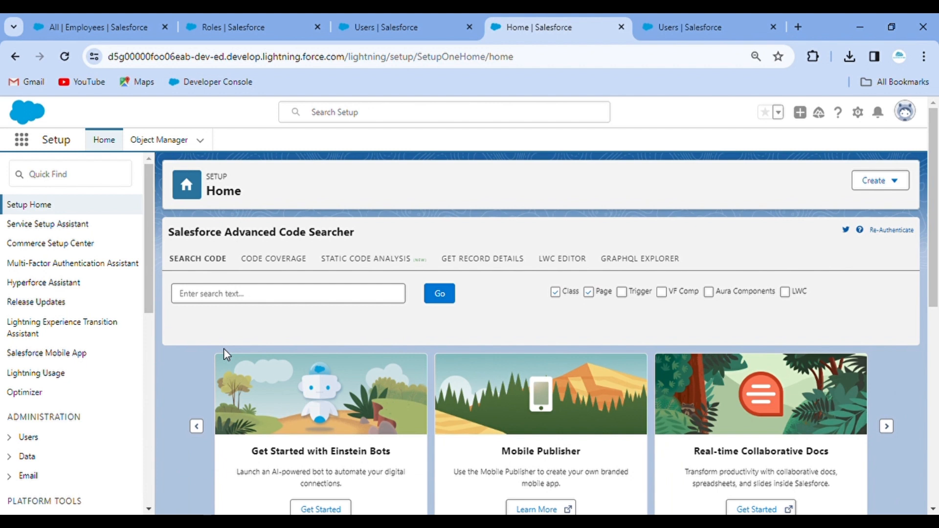
Go to Sharing Settings and open the existing Employee sharing rule.
{"action": "left_click", "coordinate": [85, 184]}
{"action": "type", "text": "sh"}
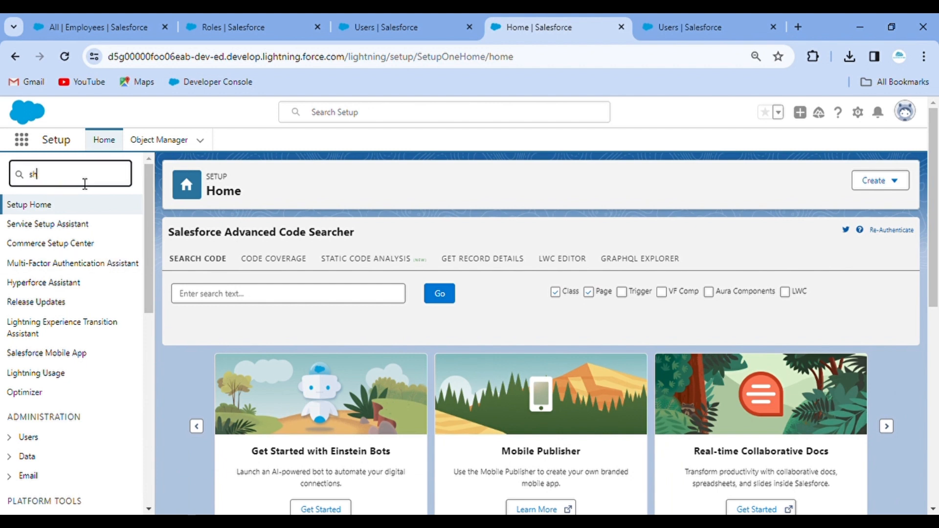
{"action": "type", "text": "aring"}
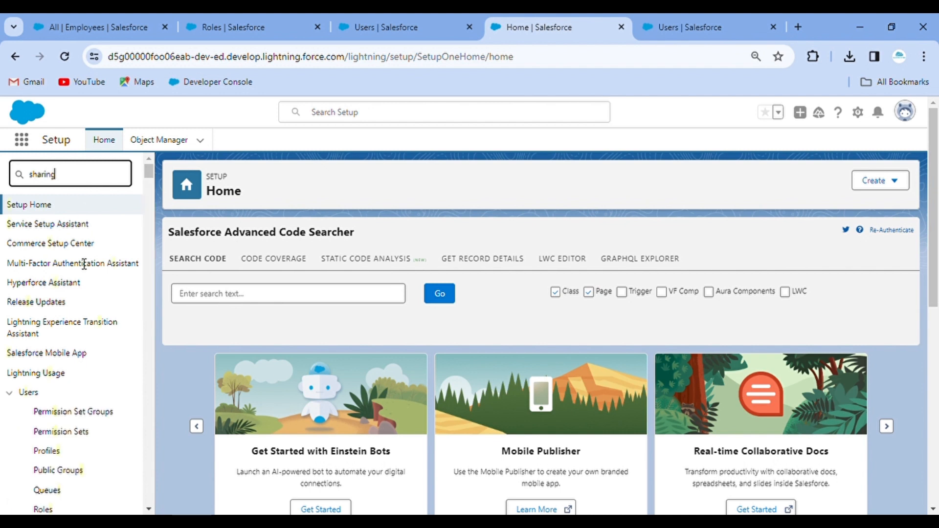
{"action": "left_click", "coordinate": [59, 261]}
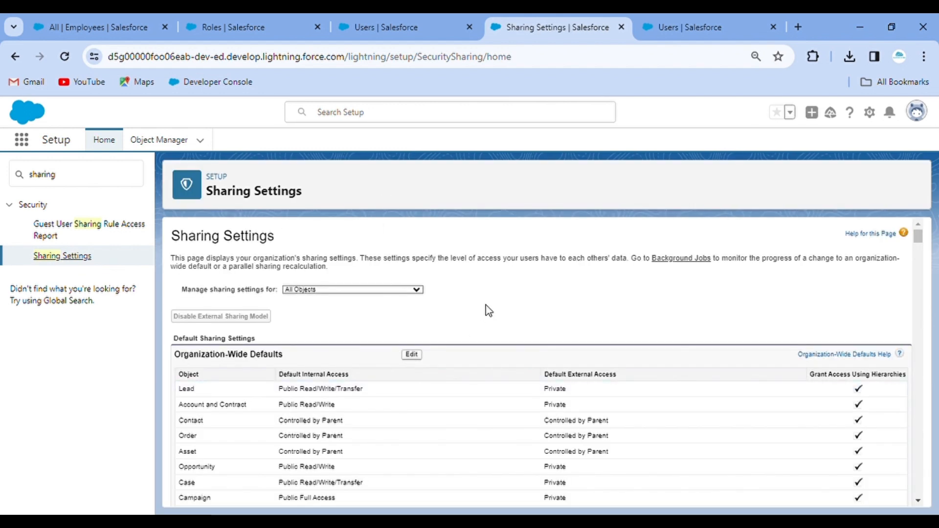
{"action": "key", "text": "ctrl+f"}
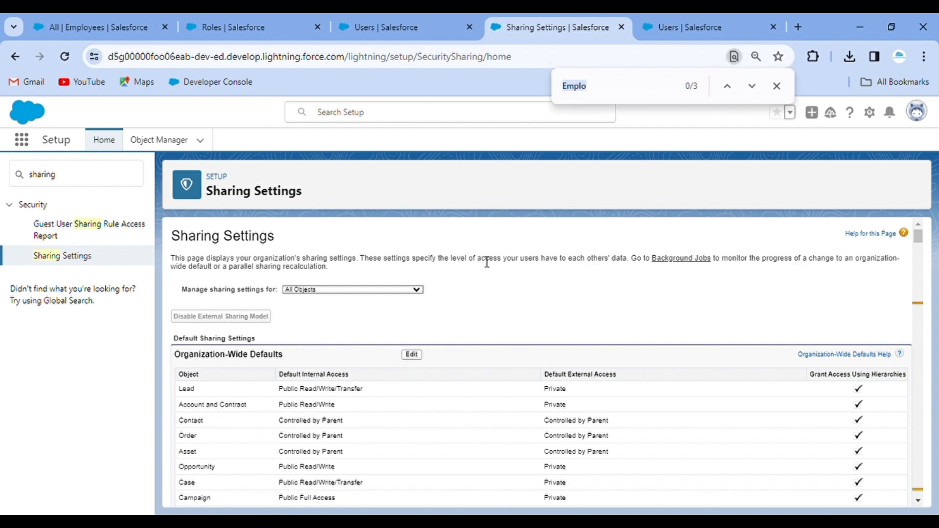
{"action": "key", "text": "Return"}
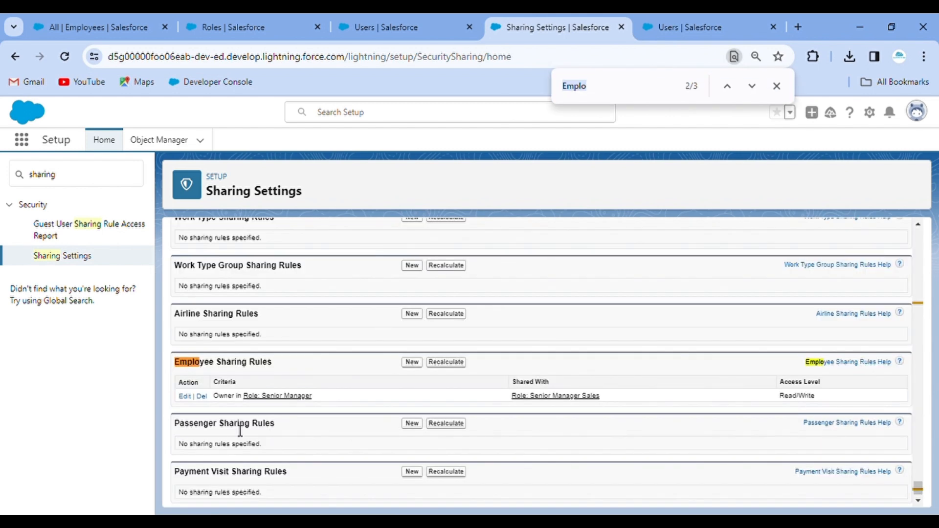
{"action": "left_click", "coordinate": [185, 397]}
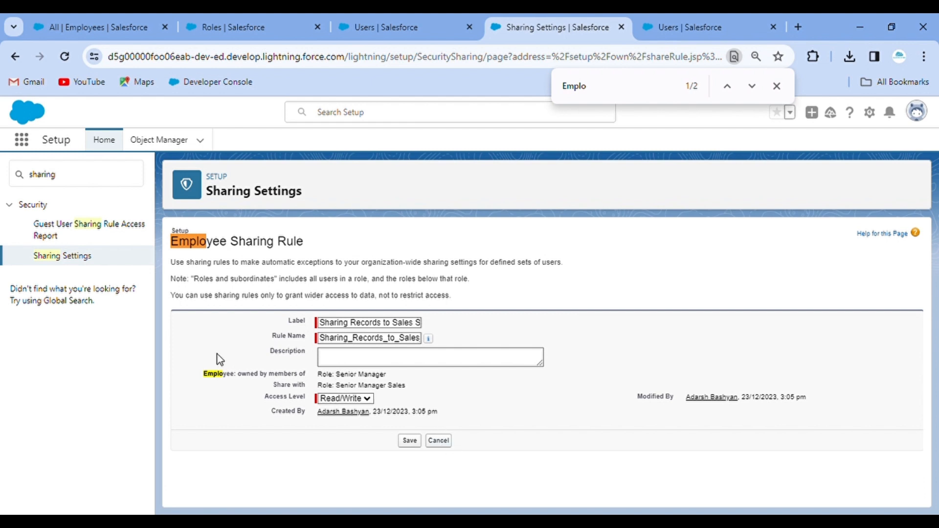
Start a new Employee sharing rule with the label filled from a saved suggestion.
{"action": "left_click", "coordinate": [72, 265]}
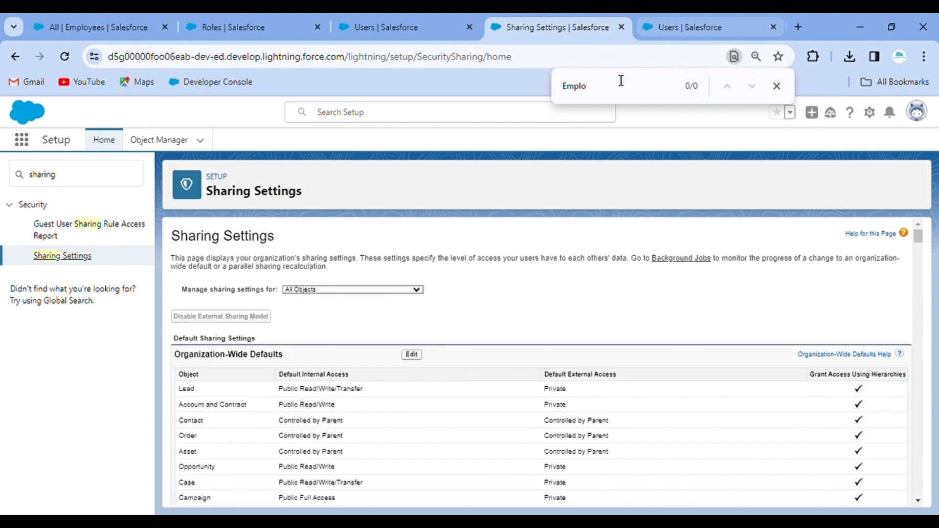
{"action": "left_click", "coordinate": [610, 93]}
{"action": "key", "text": "Return"}
{"action": "key", "text": "Return"}
{"action": "key", "text": "Return"}
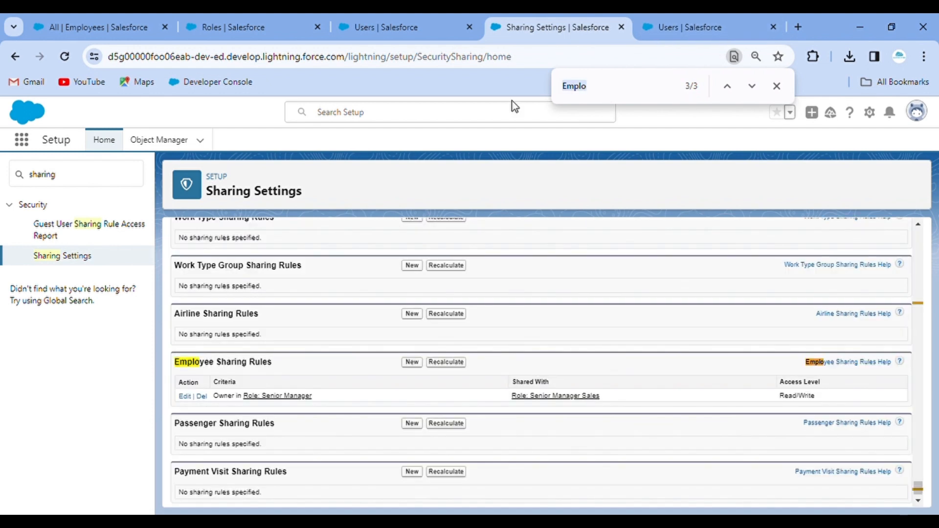
{"action": "left_click", "coordinate": [413, 363]}
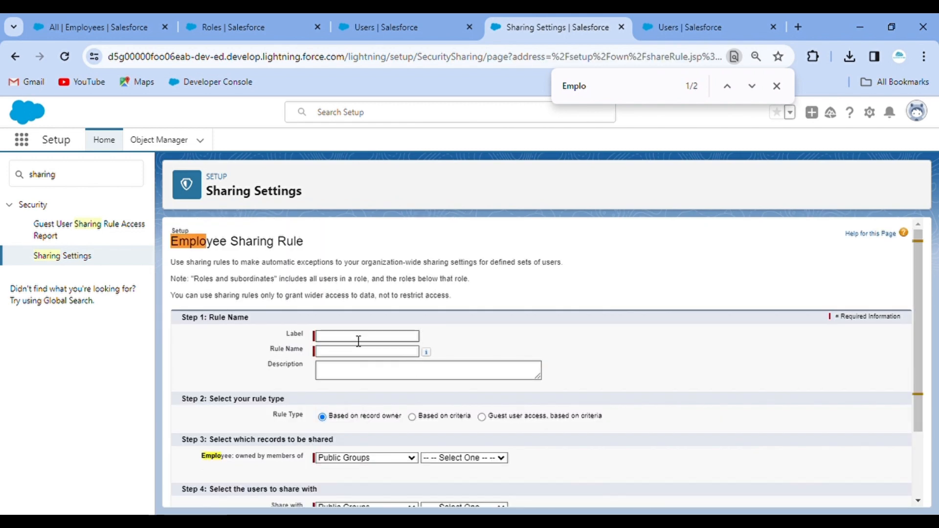
{"action": "left_click", "coordinate": [358, 341]}
{"action": "left_click", "coordinate": [400, 363]}
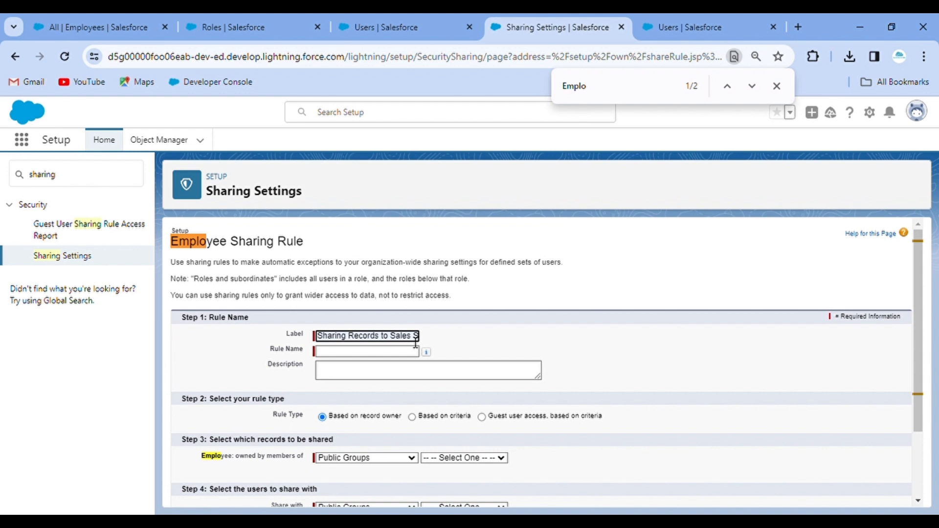
Fill the description with the label text, inserting 'and subordinates'.
{"action": "left_click", "coordinate": [445, 353]}
{"action": "left_click", "coordinate": [395, 371]}
{"action": "left_click", "coordinate": [359, 341]}
{"action": "key", "text": "ctrl+a"}
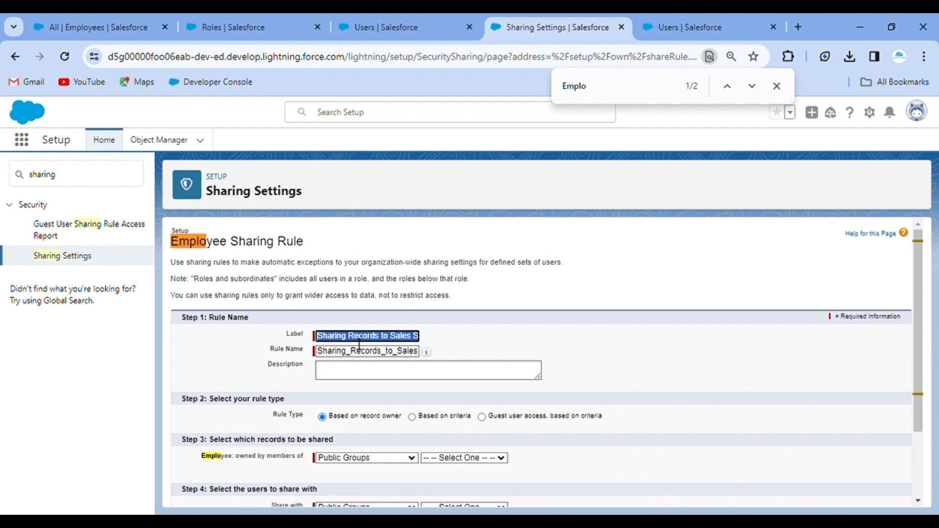
{"action": "type", "text": "Sharing Records to Sales Senior Manger"}
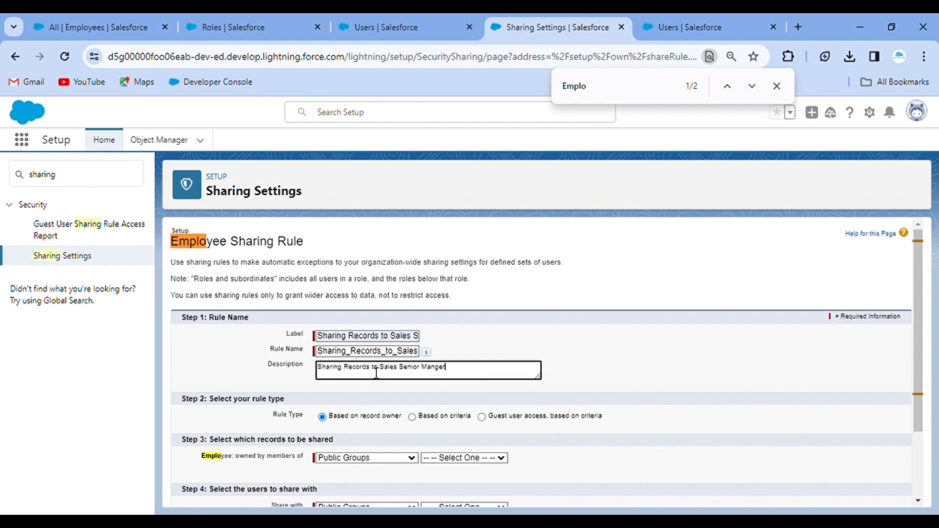
{"action": "left_click", "coordinate": [374, 371]}
{"action": "type", "text": "aas"}
{"action": "key", "text": "BackSpace"}
{"action": "key", "text": "BackSpace"}
{"action": "type", "text": "d subordinates"}
{"action": "left_click", "coordinate": [617, 318]}
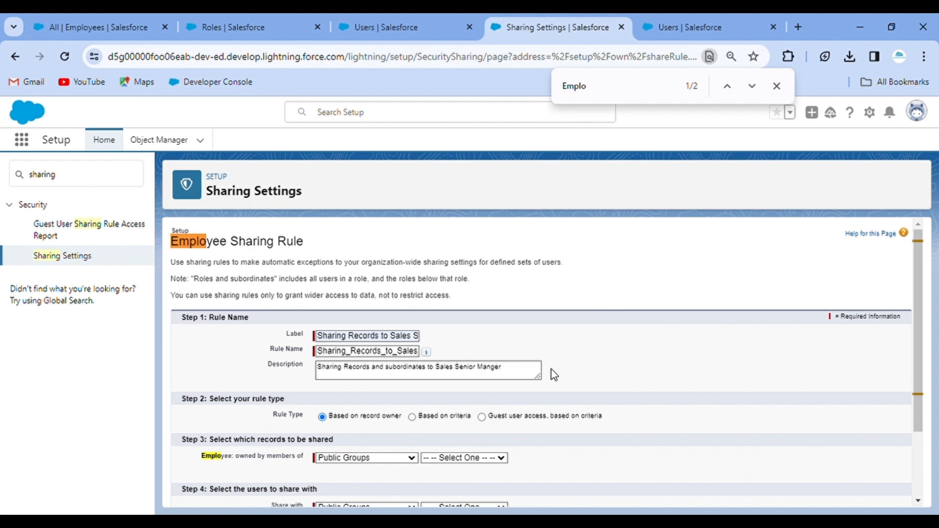
Share Roles and Subordinates: Senior Manager records with Role: Senior Manager Sales at Read/Write, and save.
{"action": "scroll", "coordinate": [551, 371], "scroll_direction": "down", "scroll_amount": 2}
{"action": "left_click", "coordinate": [360, 368]}
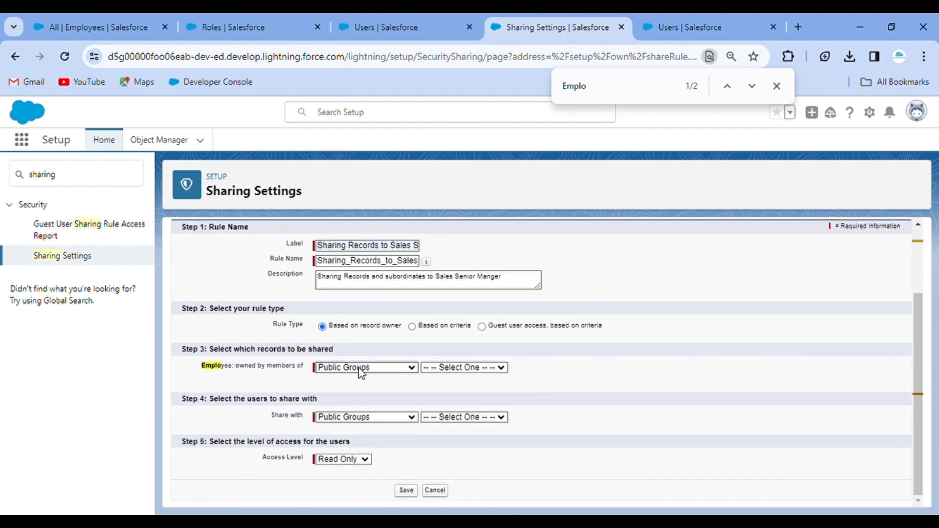
{"action": "left_click", "coordinate": [363, 400]}
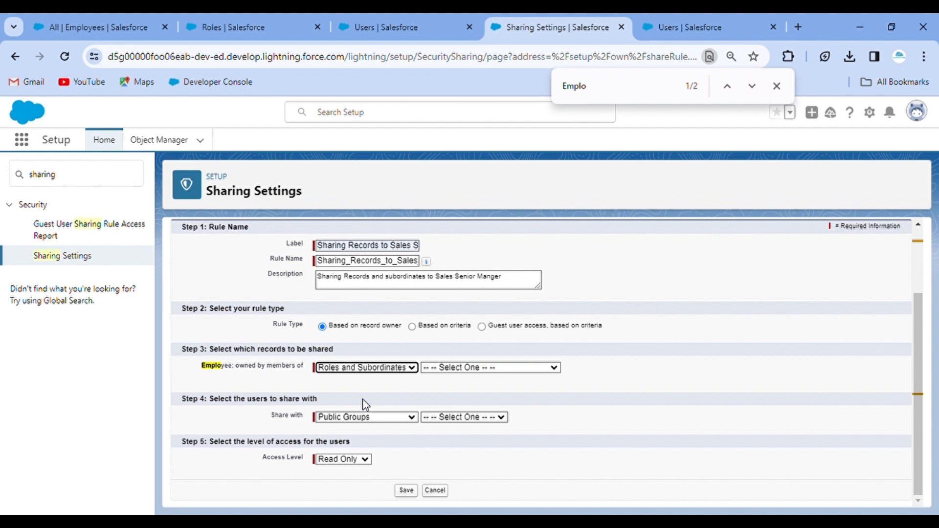
{"action": "left_click", "coordinate": [489, 367]}
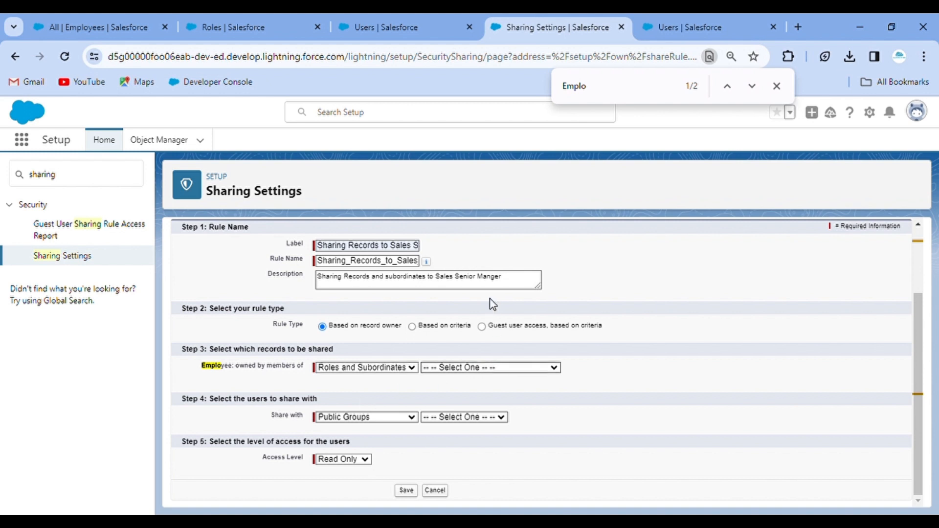
{"action": "left_click", "coordinate": [480, 326]}
{"action": "left_click", "coordinate": [381, 418]}
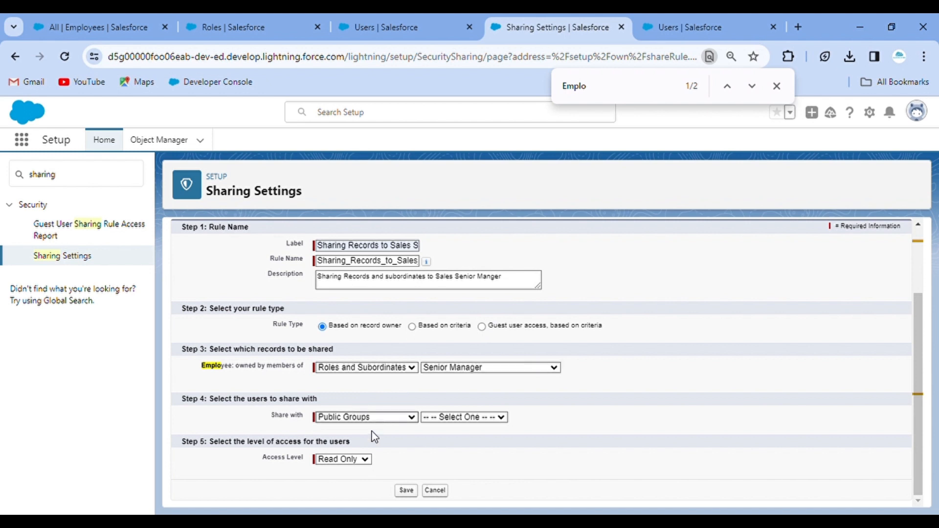
{"action": "left_click", "coordinate": [368, 446]}
{"action": "left_click", "coordinate": [480, 422]}
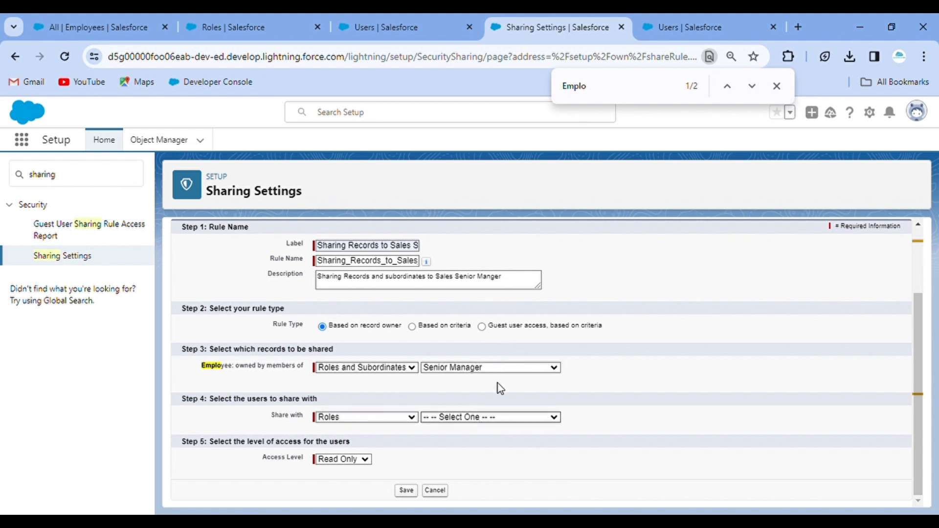
{"action": "left_click", "coordinate": [499, 424]}
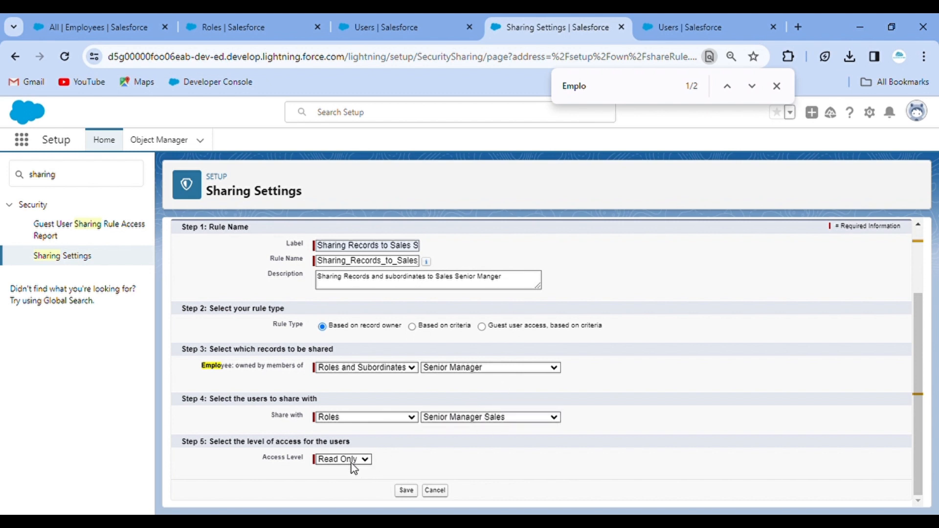
{"action": "key", "text": "Down"}
{"action": "left_click", "coordinate": [406, 491]}
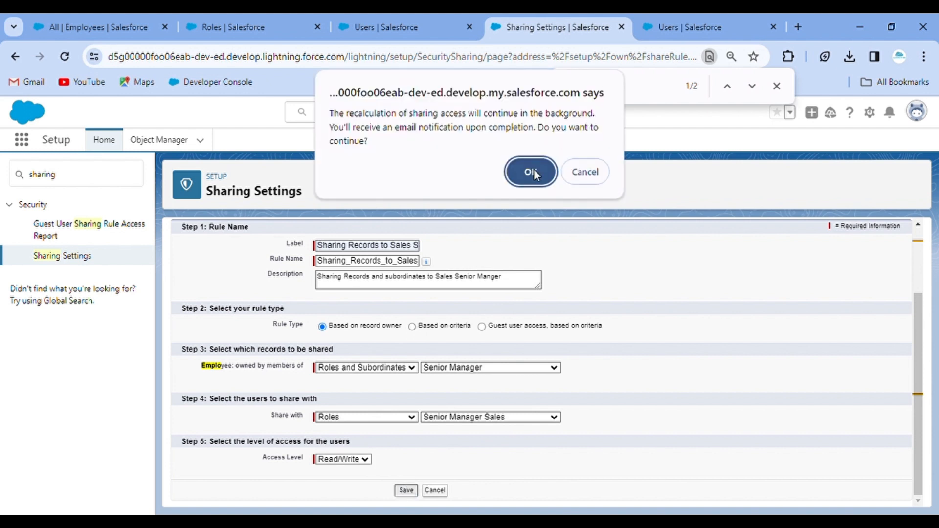
Dismiss the prompt and append '1' to the duplicate rule name.
{"action": "left_click", "coordinate": [535, 172]}
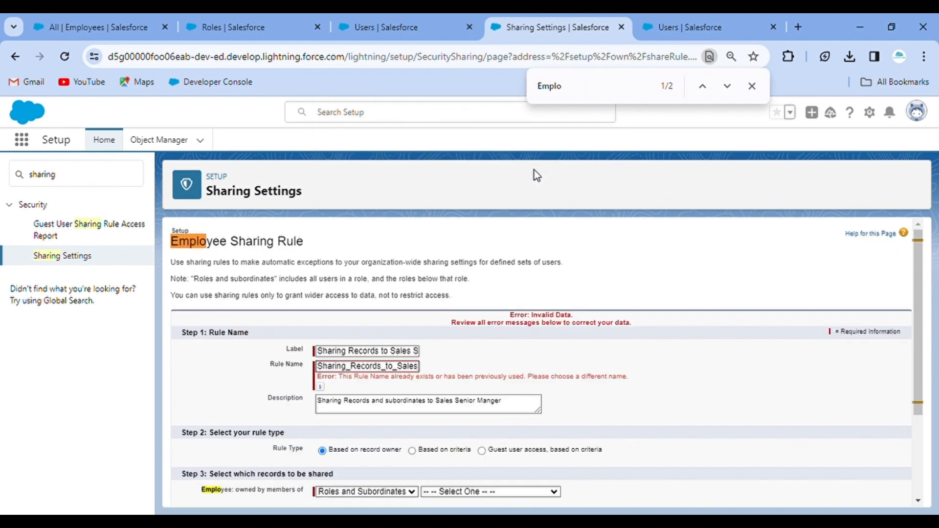
{"action": "left_click", "coordinate": [396, 368]}
{"action": "key", "text": "Right"}
{"action": "key", "text": "Right"}
{"action": "key", "text": "Right"}
{"action": "key", "text": "Right"}
{"action": "key", "text": "Right"}
{"action": "key", "text": "Right"}
{"action": "key", "text": "Right"}
{"action": "key", "text": "Right"}
{"action": "key", "text": "Right"}
{"action": "key", "text": "Right"}
{"action": "key", "text": "Right"}
{"action": "key", "text": "Right"}
{"action": "key", "text": "Right"}
{"action": "key", "text": "Right"}
{"action": "key", "text": "Right"}
{"action": "key", "text": "Right"}
{"action": "key", "text": "Right"}
{"action": "key", "text": "Right"}
{"action": "key", "text": "Right"}
{"action": "key", "text": "Right"}
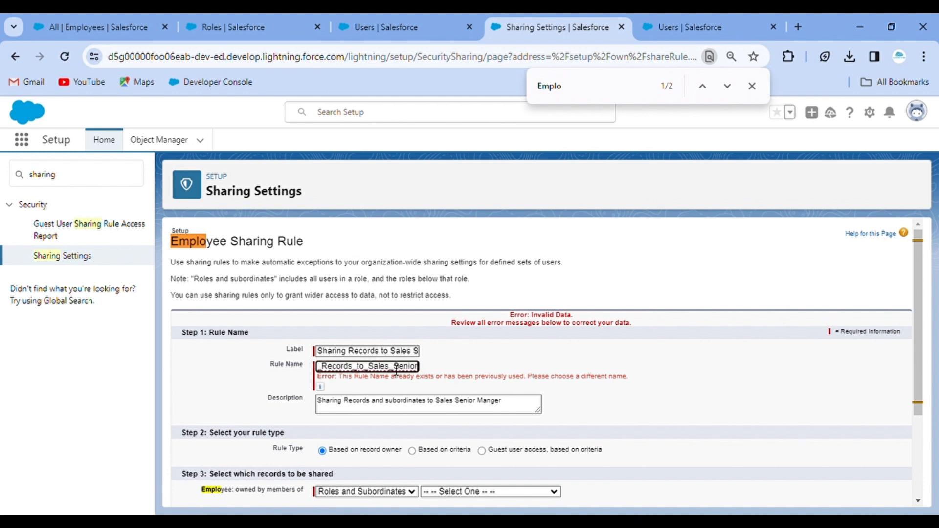
{"action": "type", "text": "1"}
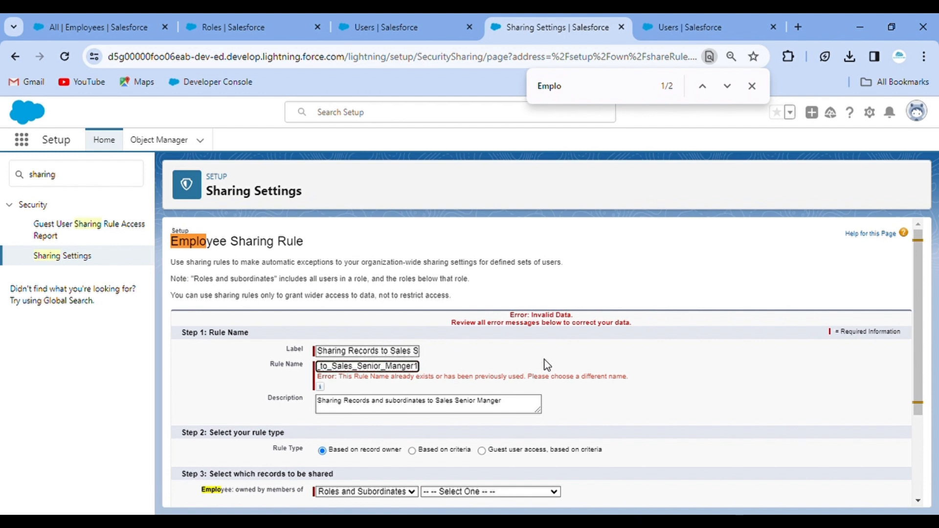
Reselect Senior Manager owner and Senior Manager Sales target, save, and confirm recalculation.
{"action": "scroll", "coordinate": [542, 366], "scroll_direction": "down", "scroll_amount": 3}
{"action": "left_click", "coordinate": [470, 366]}
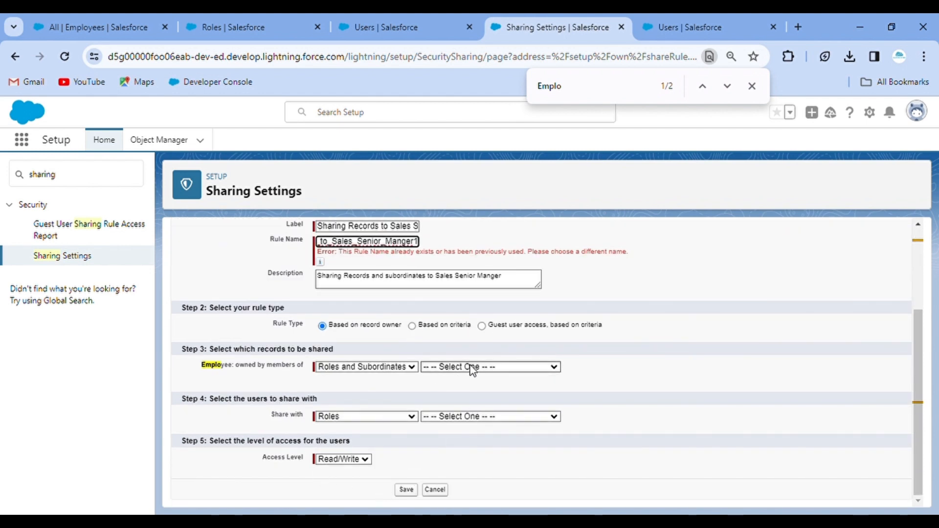
{"action": "left_click", "coordinate": [472, 318]}
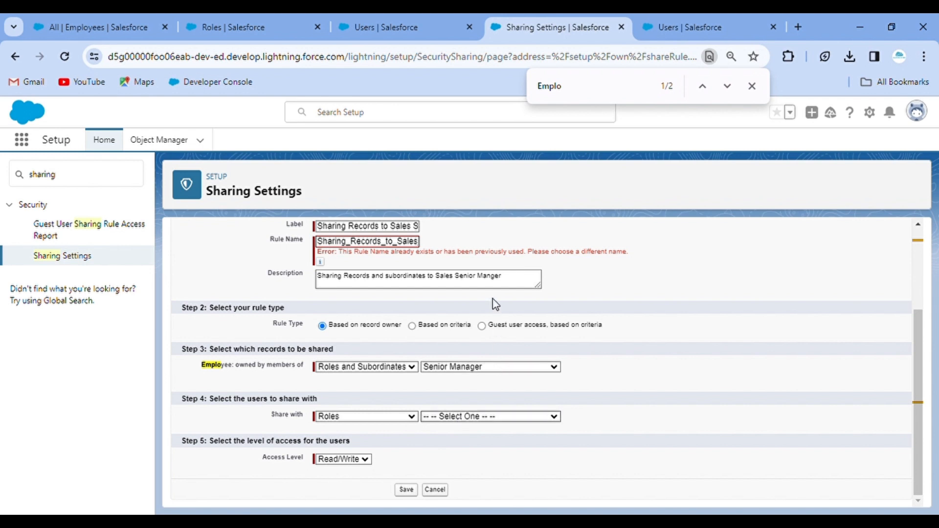
{"action": "left_click", "coordinate": [490, 416]}
{"action": "left_click", "coordinate": [453, 386]}
{"action": "left_click", "coordinate": [406, 490]}
{"action": "scroll", "coordinate": [463, 344], "scroll_direction": "down", "scroll_amount": 2}
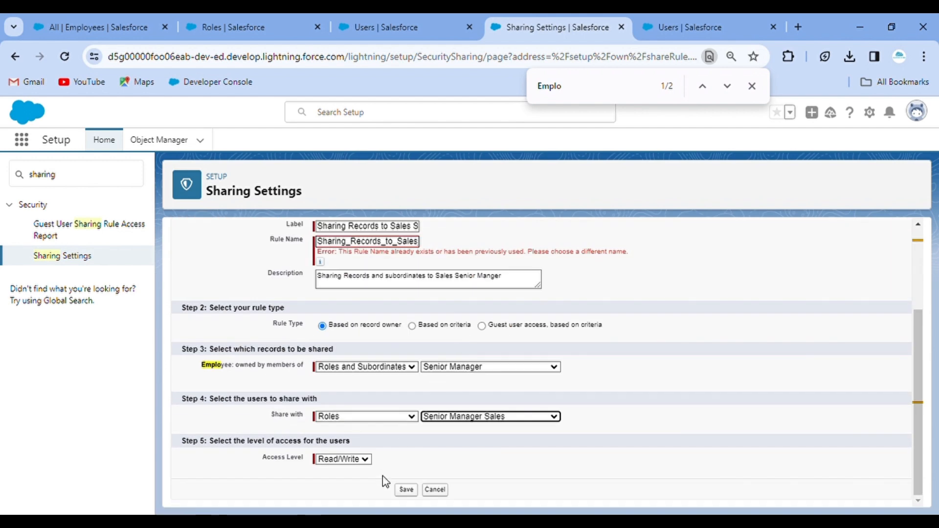
{"action": "left_click", "coordinate": [416, 492]}
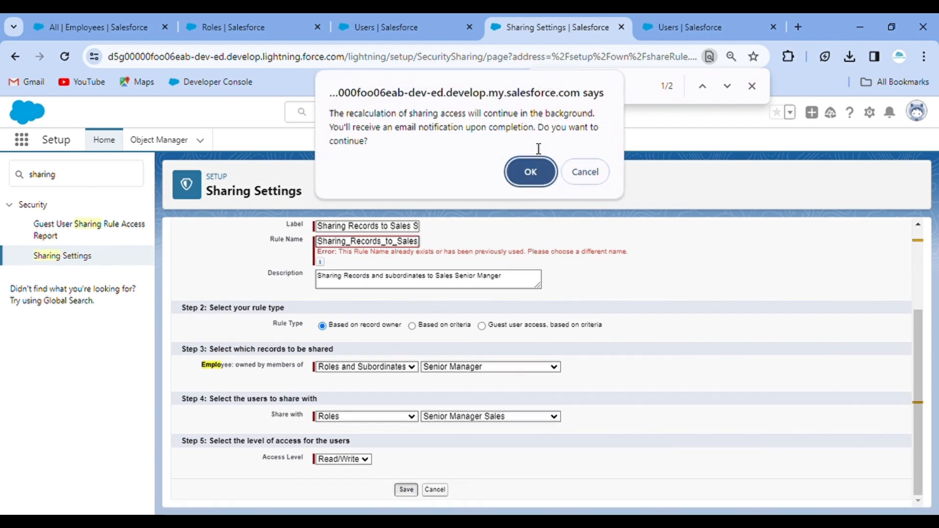
{"action": "left_click", "coordinate": [534, 172]}
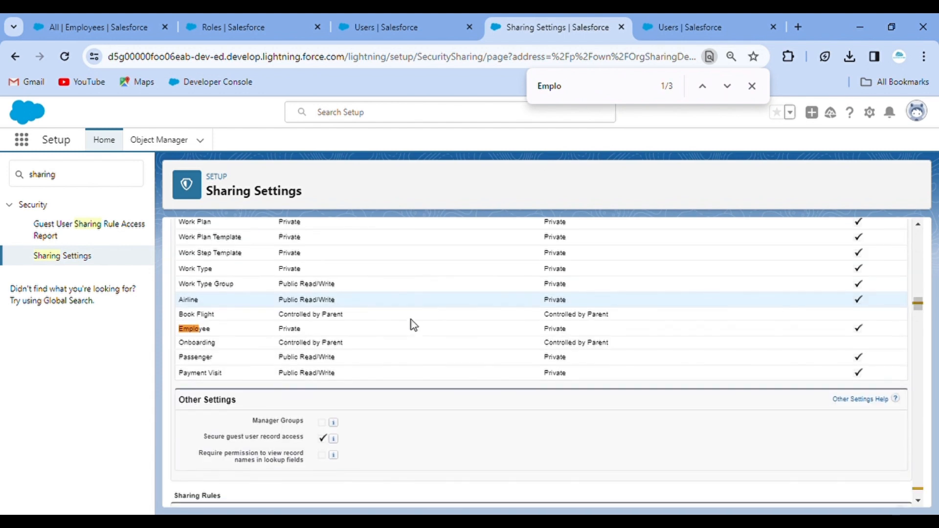
Delete the Employee sharing rule for Role: Senior Manager.
{"action": "left_click_drag", "start_coordinate": [587, 94], "coordinate": [498, 93]}
{"action": "key", "text": "Return"}
{"action": "key", "text": "Return"}
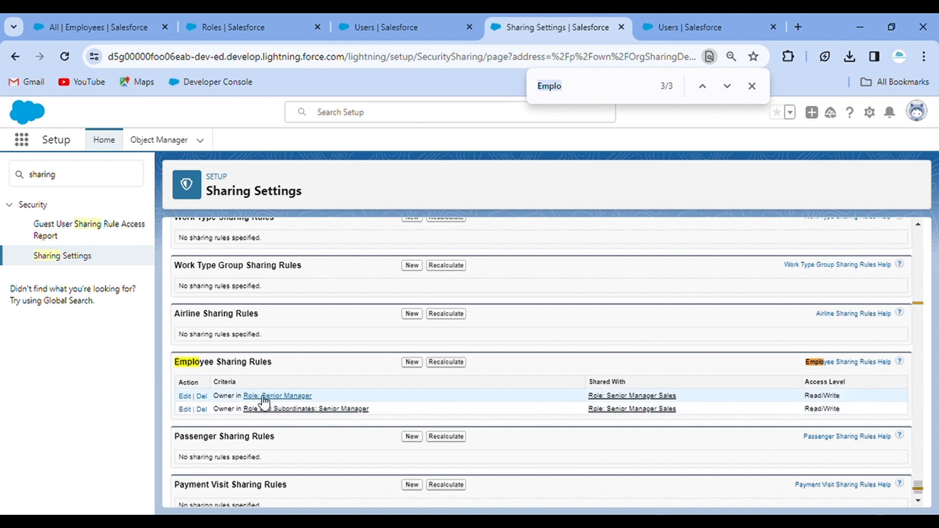
{"action": "left_click", "coordinate": [202, 397]}
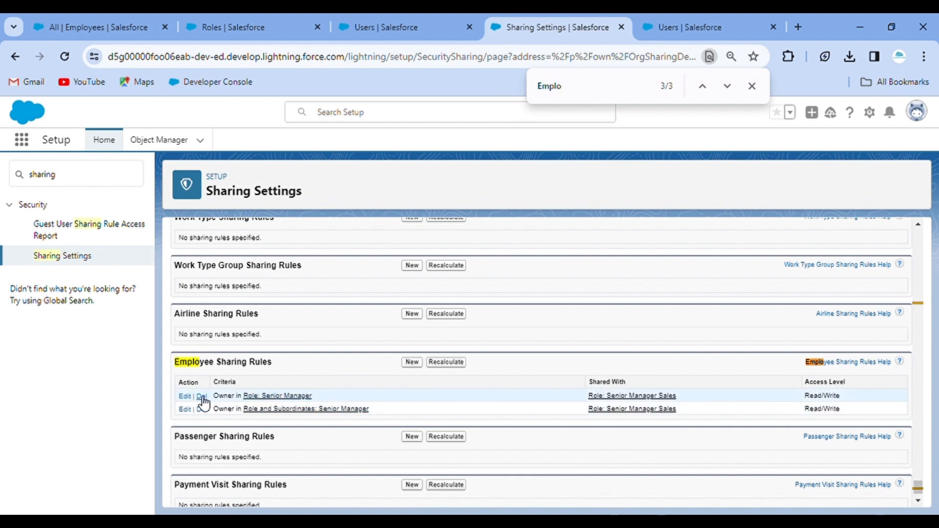
{"action": "left_click", "coordinate": [519, 172]}
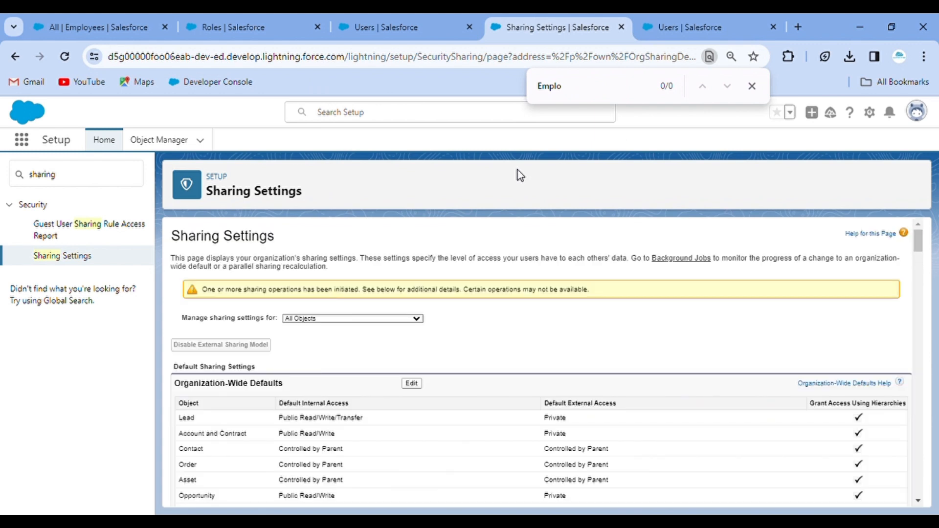
{"action": "key", "text": "ctrl+f"}
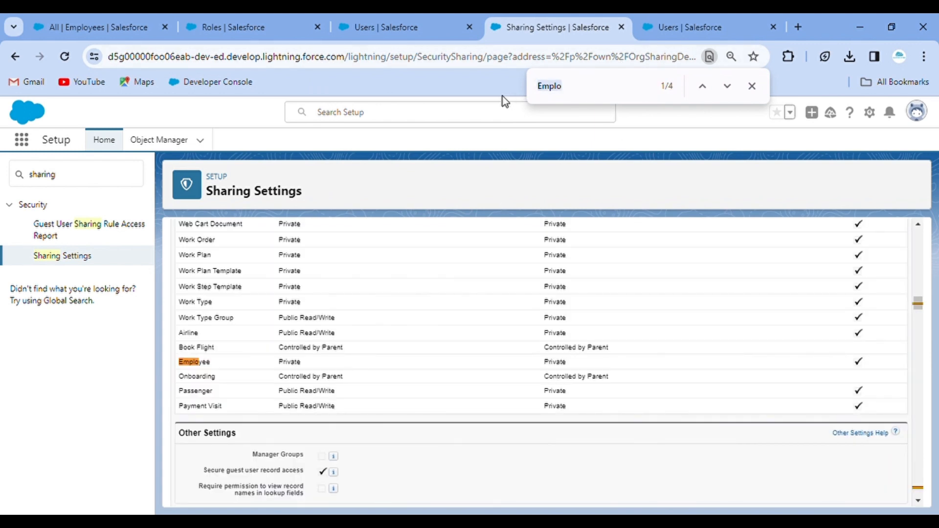
{"action": "key", "text": "Return"}
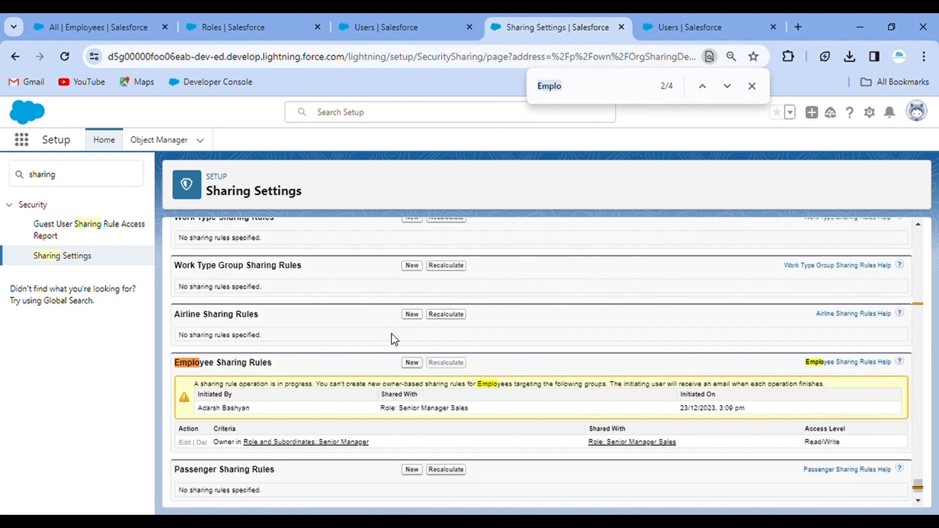
Search Setup for 'user' and open the Users list.
{"action": "left_click", "coordinate": [80, 185]}
{"action": "key", "text": "ctrl+a"}
{"action": "type", "text": "ud"}
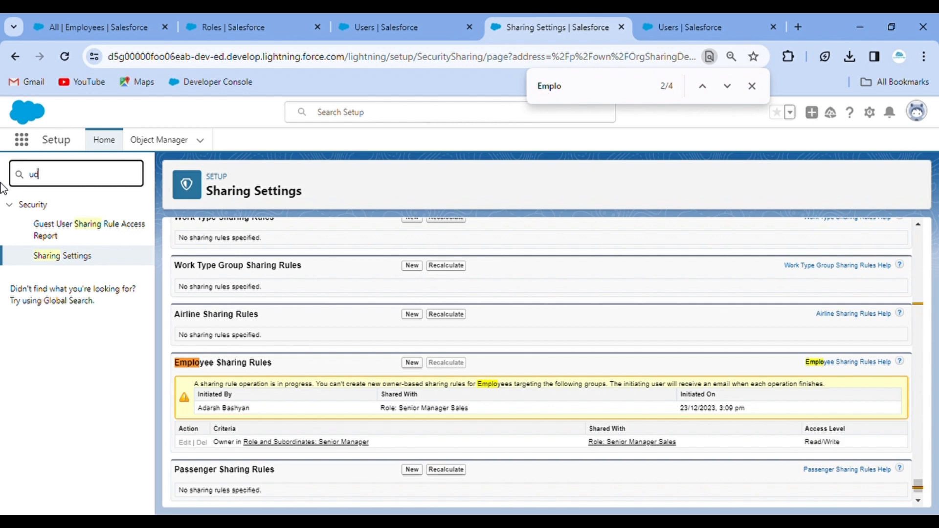
{"action": "key", "text": "BackSpace"}
{"action": "type", "text": "ser"}
{"action": "left_click", "coordinate": [45, 360]}
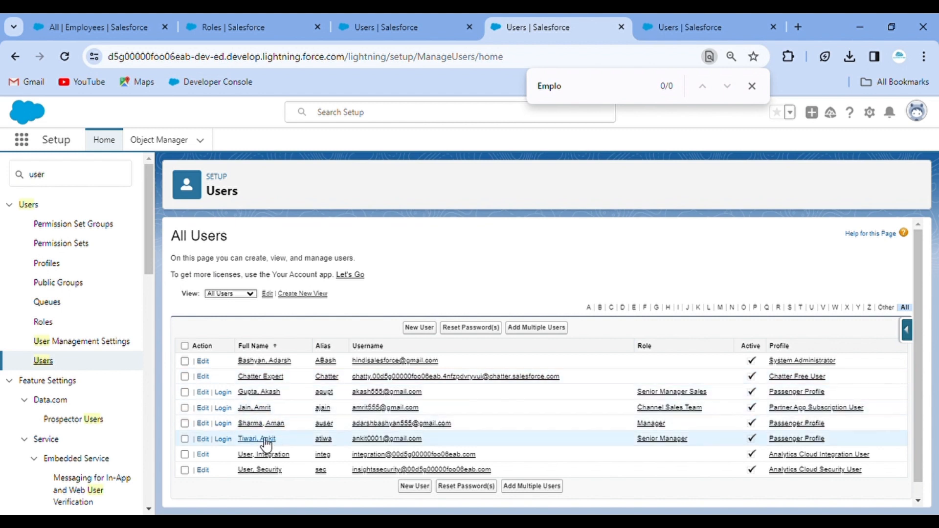
Log in as the Senior Manager Sales user and open Employees.
{"action": "left_click", "coordinate": [222, 393]}
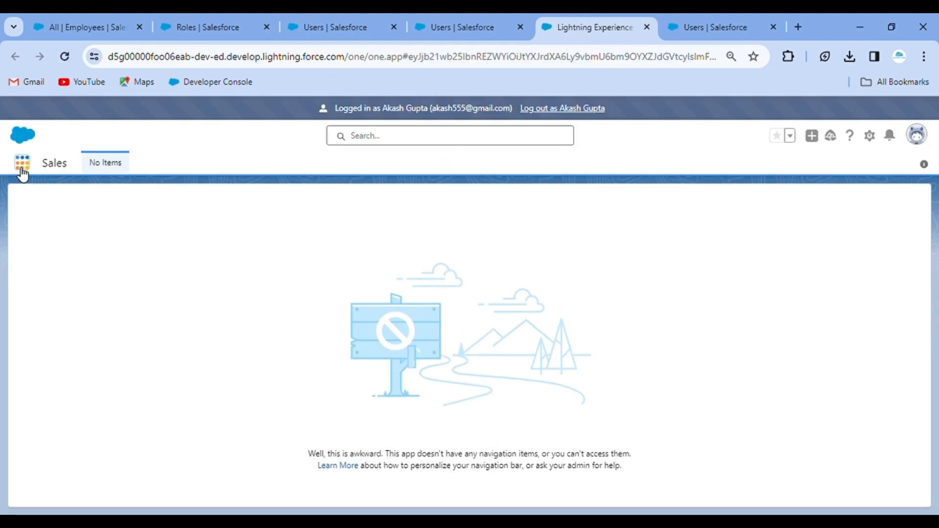
{"action": "left_click", "coordinate": [22, 163]}
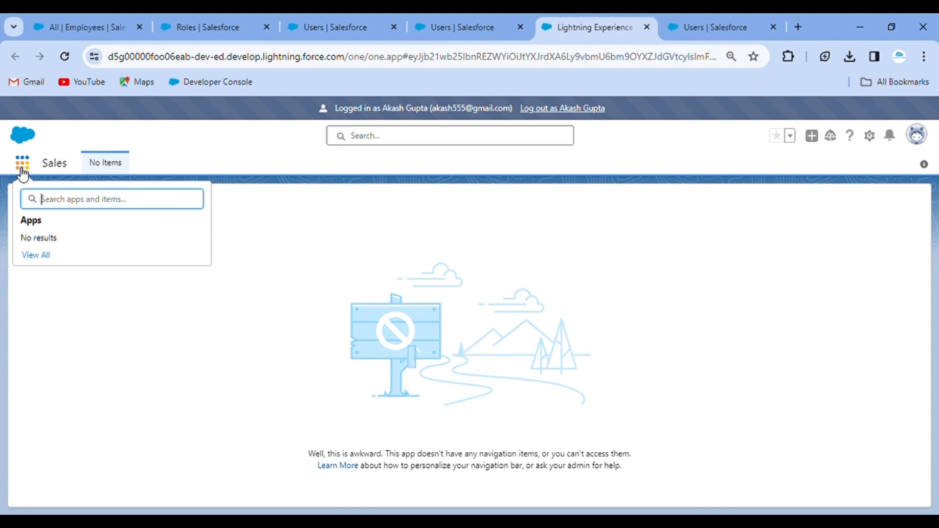
{"action": "type", "text": "emplo"}
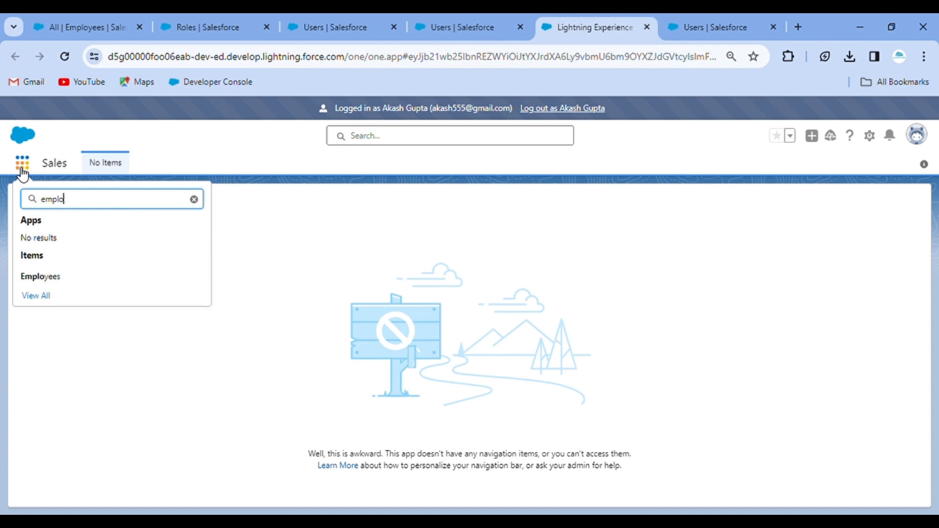
{"action": "left_click", "coordinate": [57, 280]}
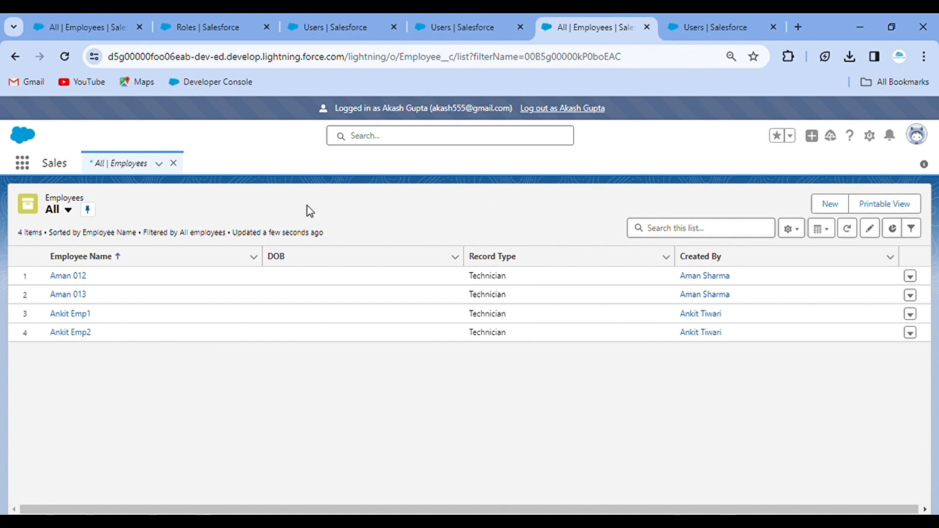
Create a Technician employee with a name and Aadhar number, save, then log out.
{"action": "left_click", "coordinate": [830, 207]}
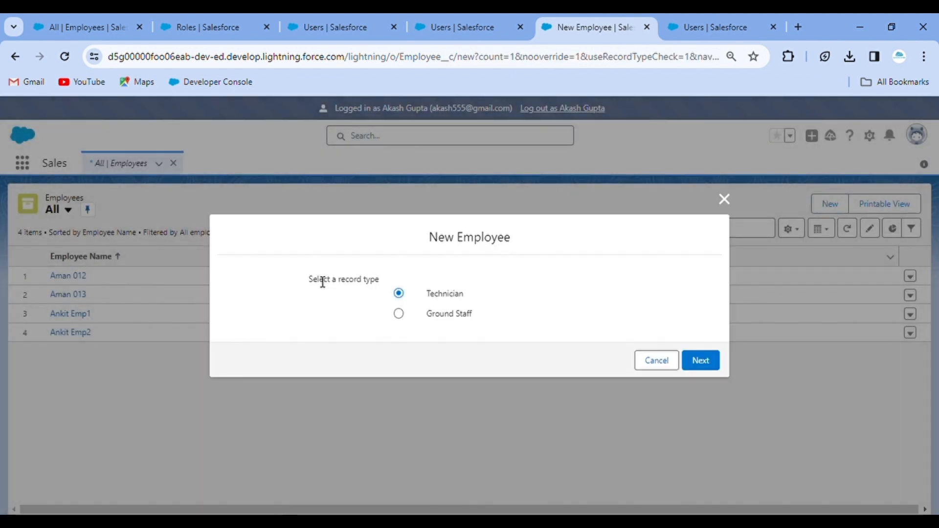
{"action": "left_click", "coordinate": [705, 364]}
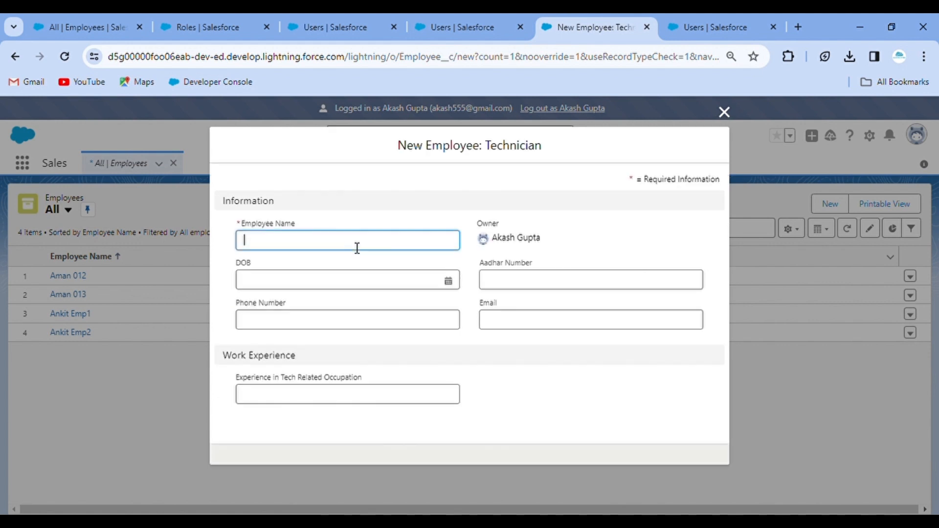
{"action": "type", "text": "Akash"}
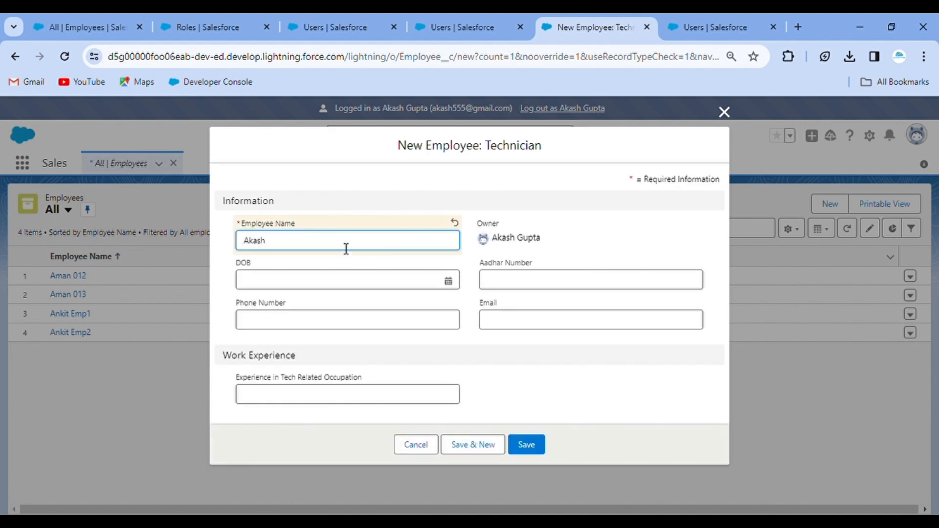
{"action": "left_click", "coordinate": [509, 287]}
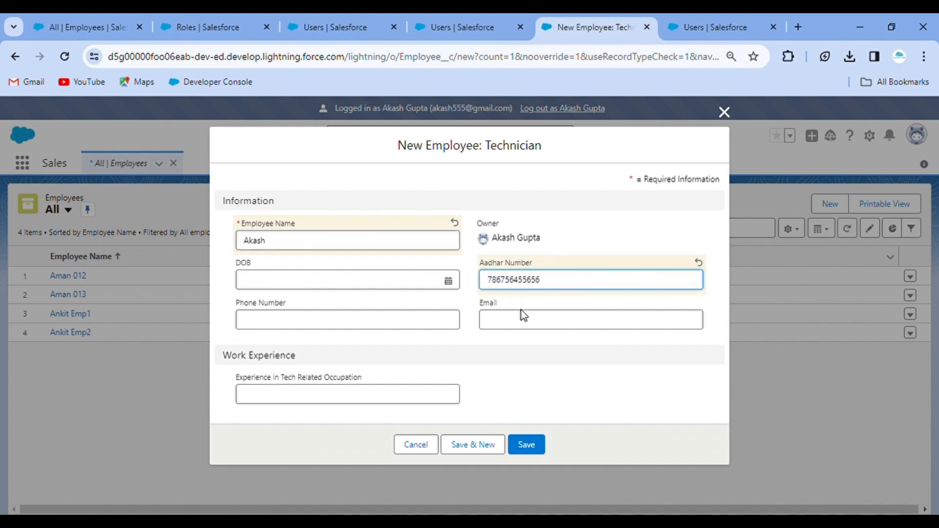
{"action": "left_click", "coordinate": [524, 310]}
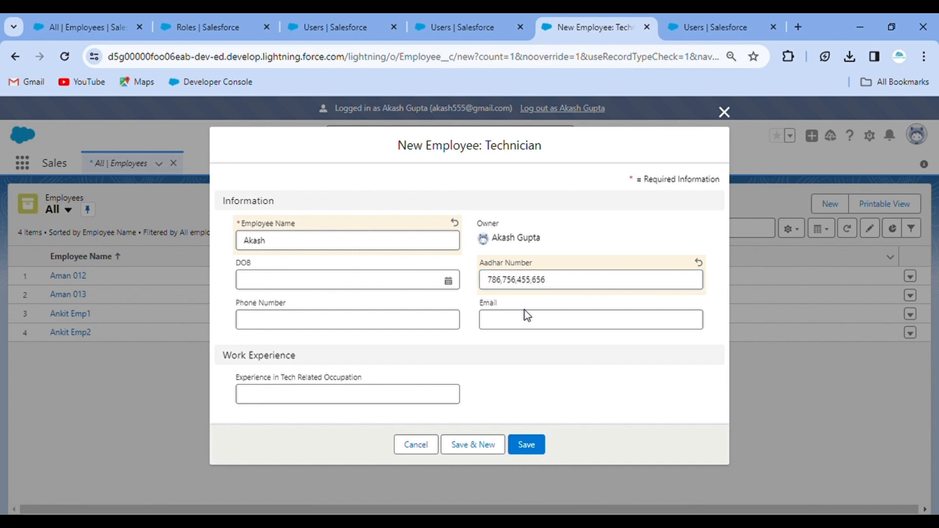
{"action": "left_click", "coordinate": [533, 445]}
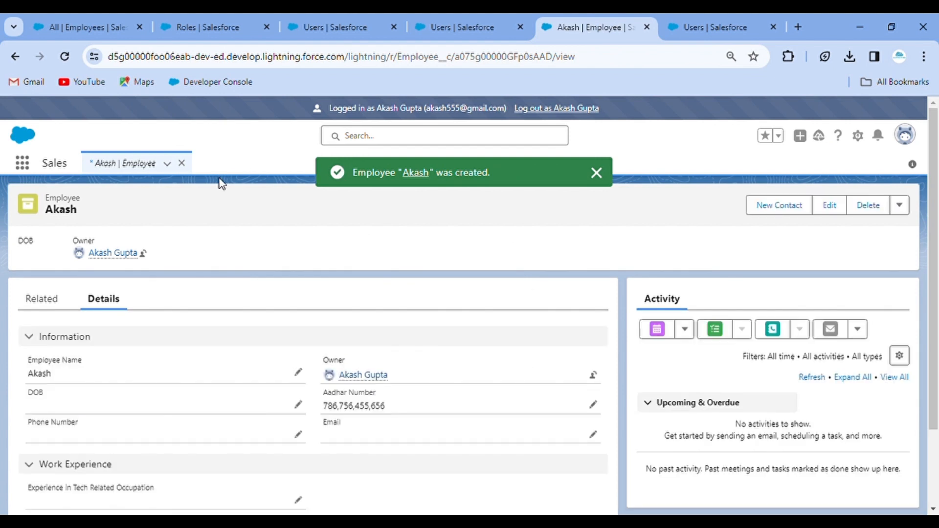
{"action": "left_click", "coordinate": [138, 162]}
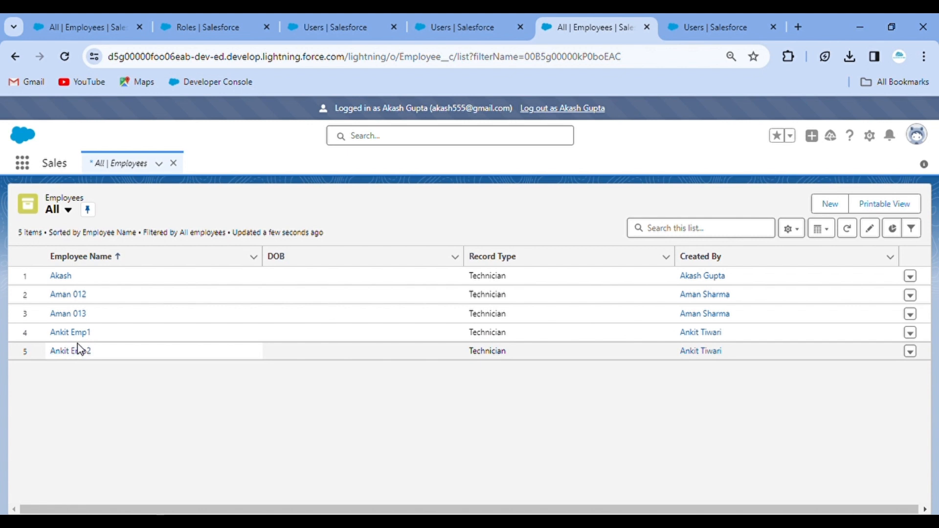
{"action": "left_click", "coordinate": [560, 110]}
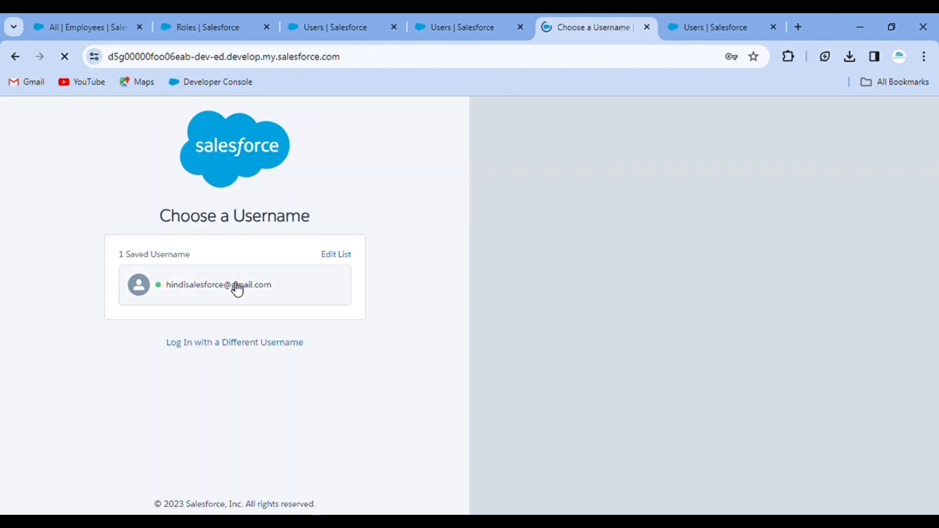
Sign back in as the administrator with the saved username.
{"action": "left_click", "coordinate": [236, 289]}
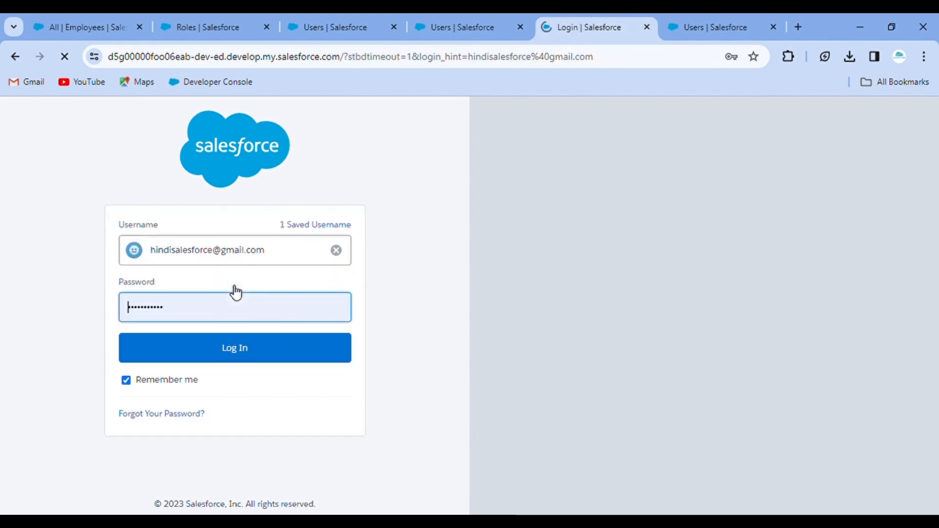
{"action": "left_click", "coordinate": [243, 347]}
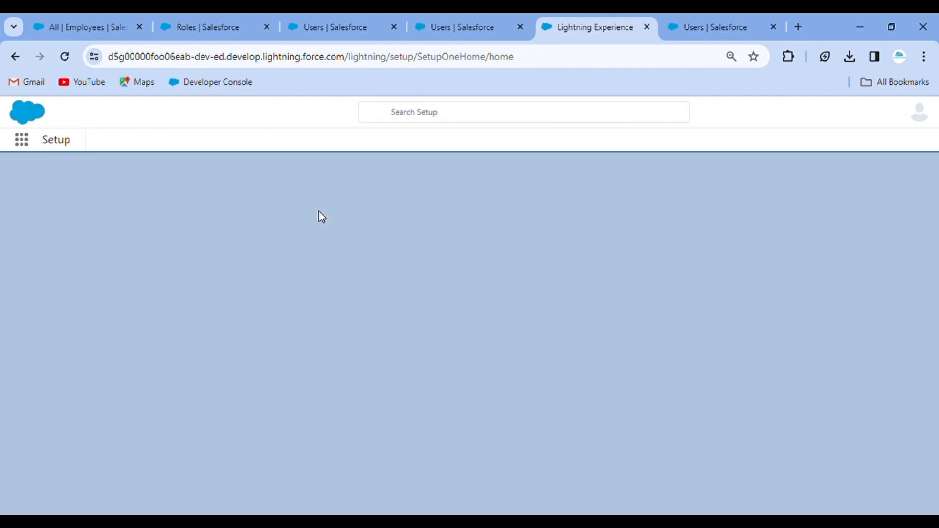
{"action": "scroll", "coordinate": [349, 337], "scroll_direction": "down", "scroll_amount": 1}
{"action": "scroll", "coordinate": [348, 340], "scroll_direction": "down", "scroll_amount": 5}
{"action": "scroll", "coordinate": [218, 269], "scroll_direction": "up", "scroll_amount": 3}
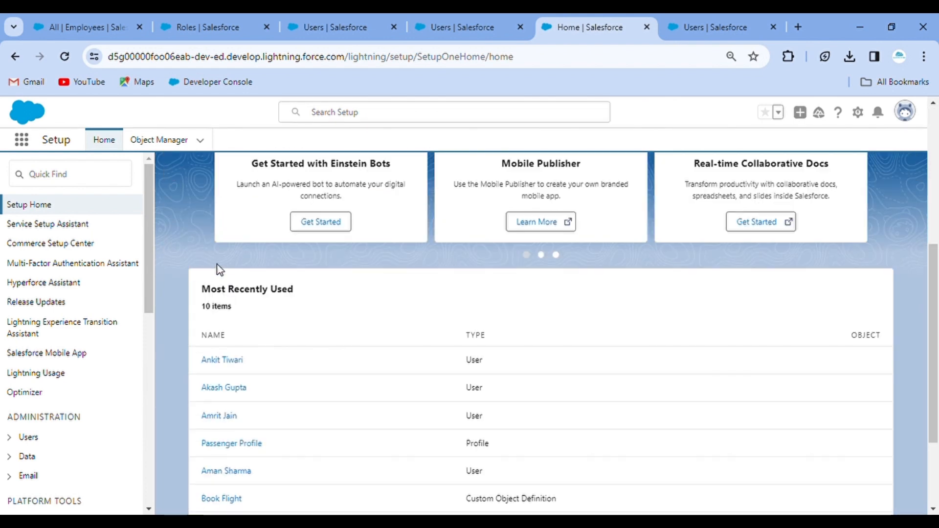
Log in as the Senior Manager user and open the Employees list.
{"action": "left_click", "coordinate": [228, 362]}
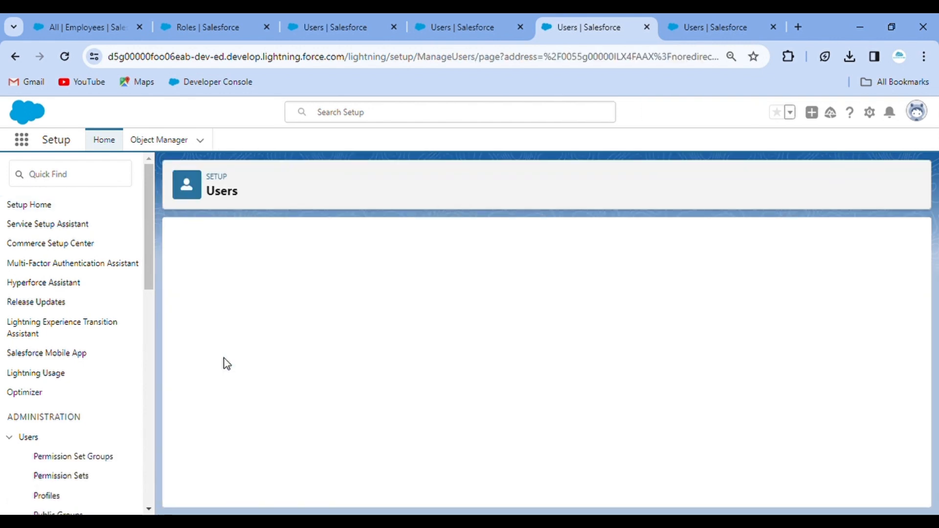
{"action": "left_click", "coordinate": [528, 303]}
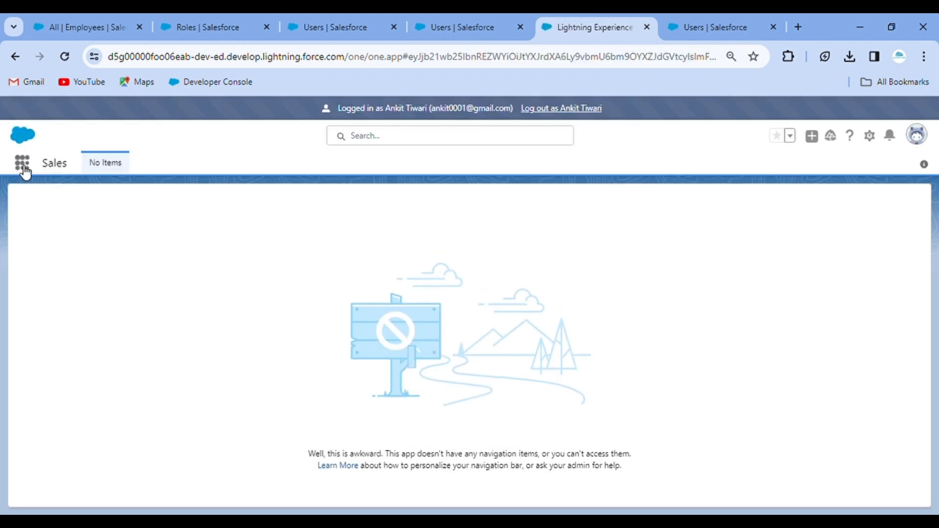
{"action": "left_click", "coordinate": [23, 163]}
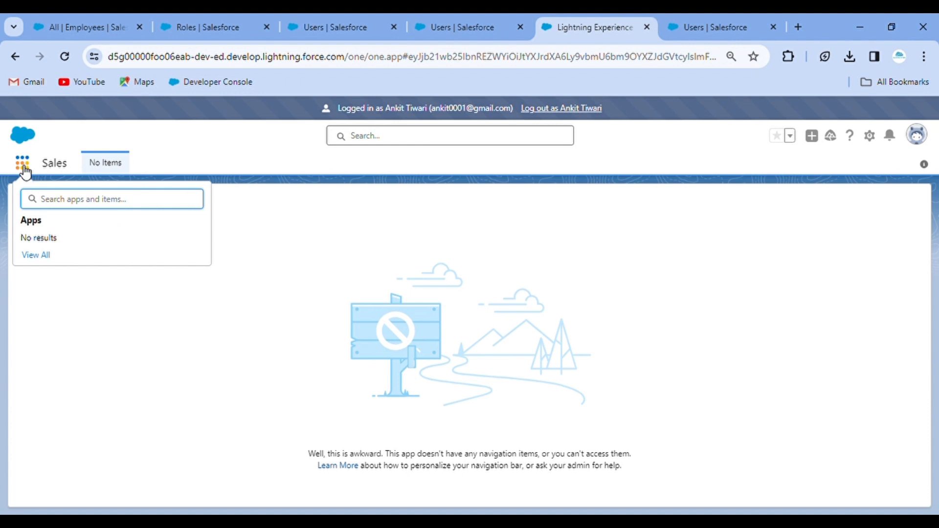
{"action": "type", "text": "emplo"}
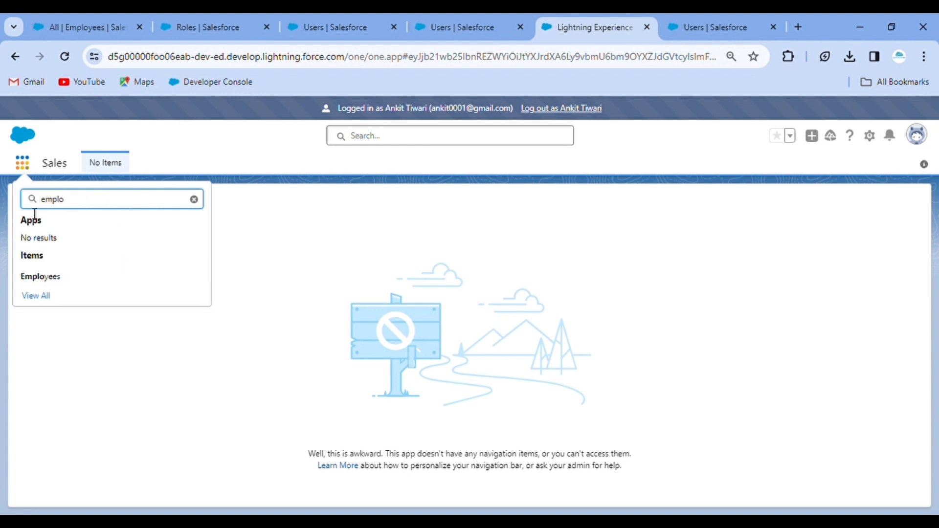
{"action": "left_click", "coordinate": [55, 277]}
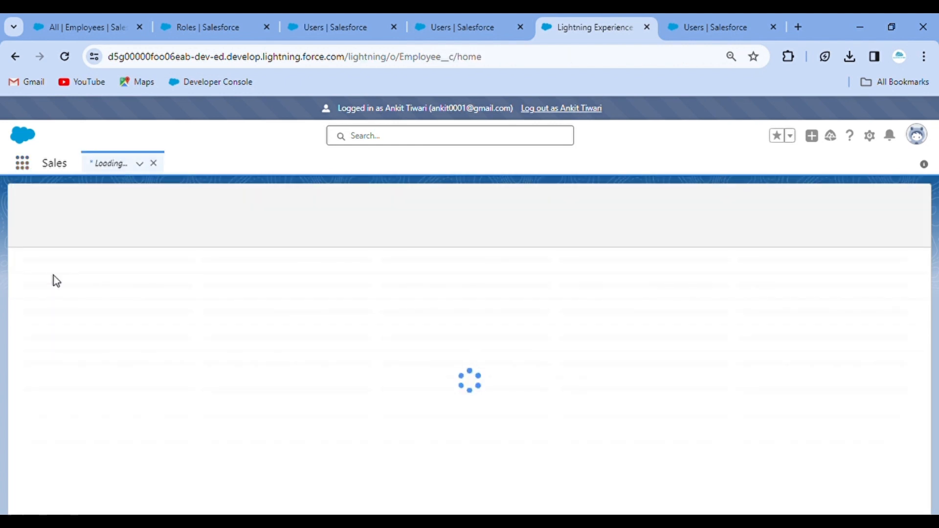